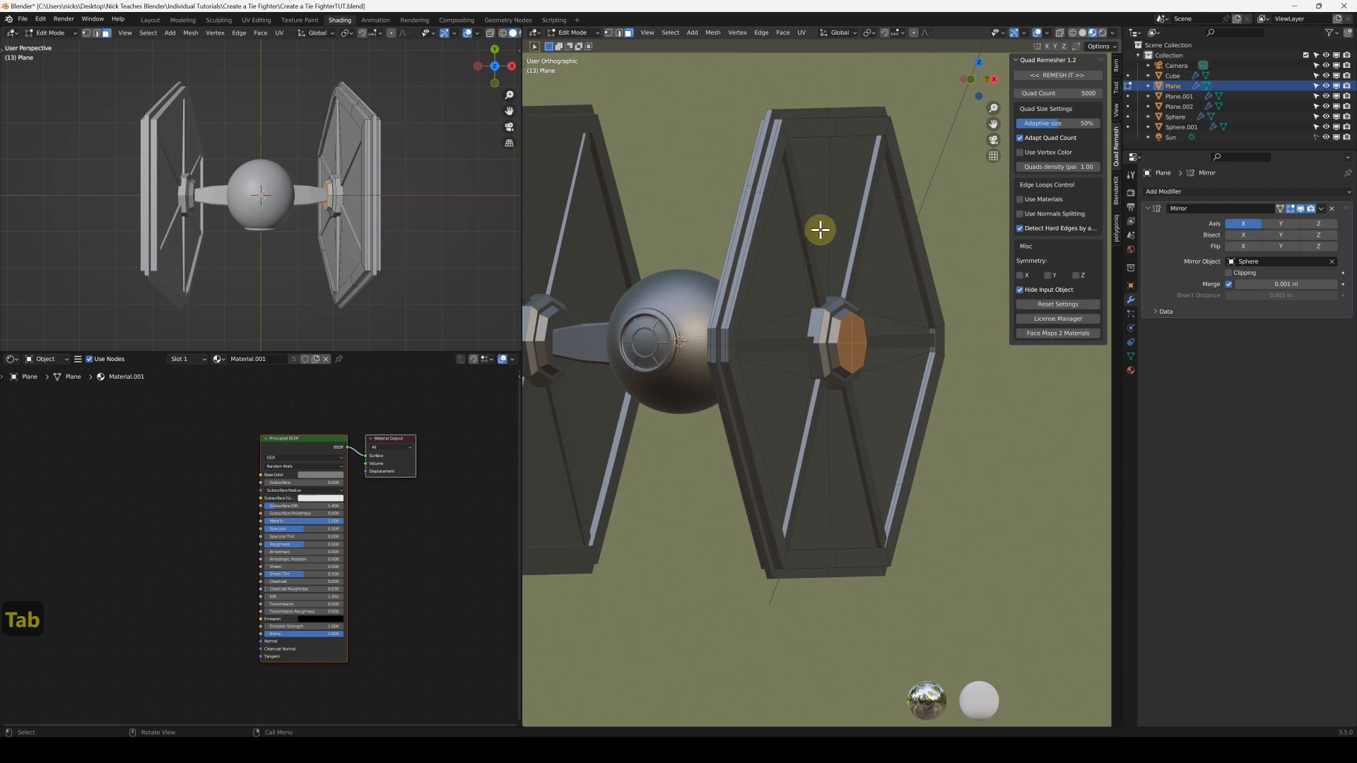
Unwrap the whole wing panel mesh with Cube Projection and return to Object Mode
{"action": "key", "text": "u"}
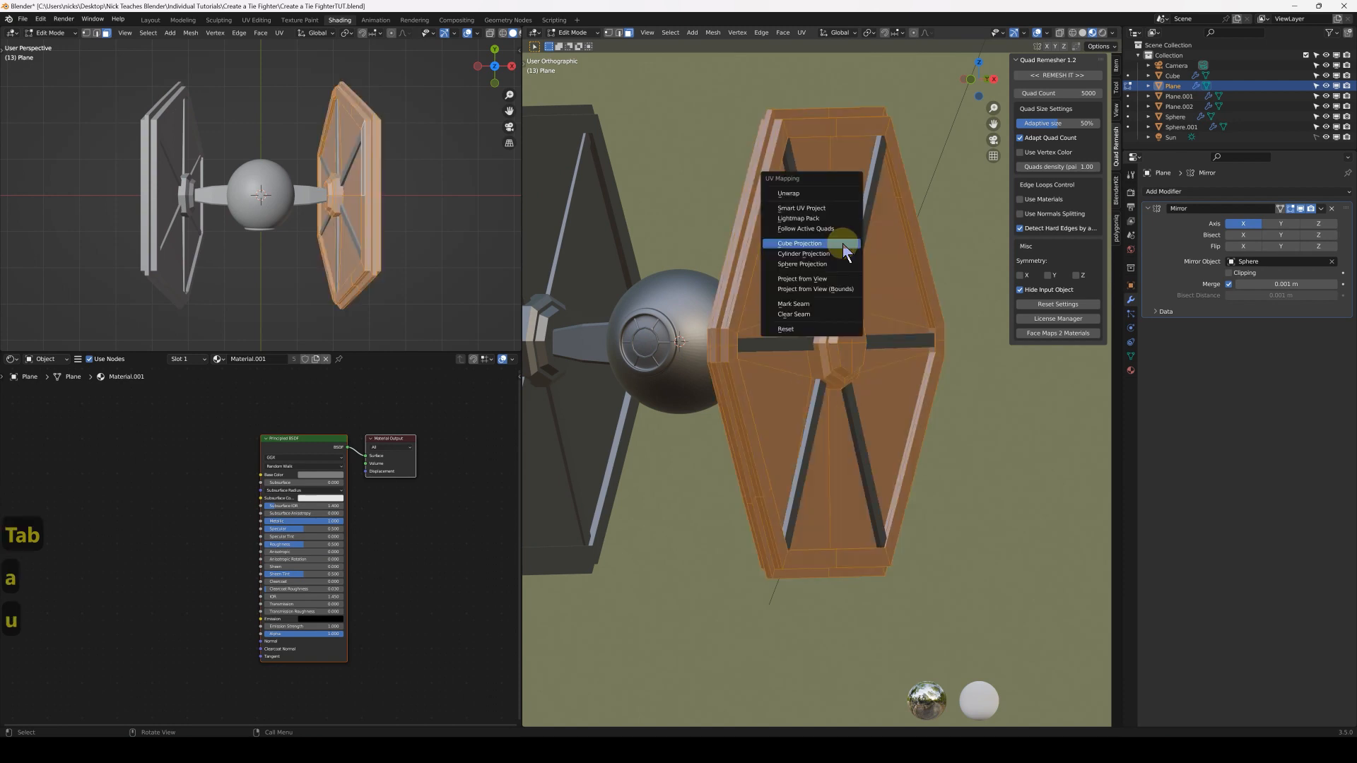
{"action": "left_click", "coordinate": [845, 248]}
{"action": "key", "text": "Tab"}
Add a Texture Coordinate node in the free space before the Principled BSDF of Material.001
{"action": "scroll", "coordinate": [252, 460], "scroll_direction": "down", "scroll_amount": 1}
{"action": "middle_click_drag", "start_coordinate": [251, 460], "coordinate": [177, 463]}
{"action": "key", "text": "shift+a"}
{"action": "mouse_move", "coordinate": [173, 460]}
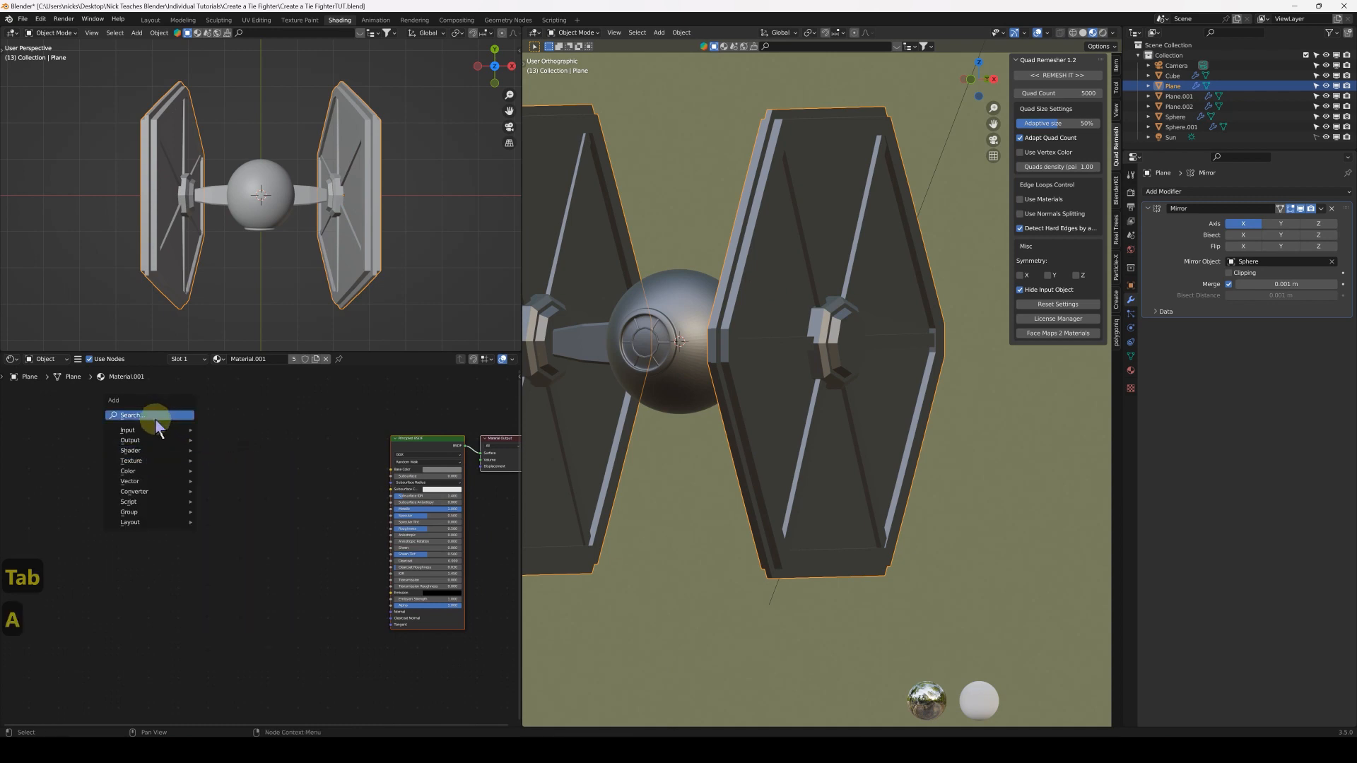
{"action": "mouse_move", "coordinate": [158, 434]}
{"action": "left_click", "coordinate": [260, 597]}
{"action": "left_click", "coordinate": [177, 461]}
Add a Voronoi Texture node and line it up after the Texture Coordinate node, leaving room before the shader
{"action": "key", "text": "shift+a"}
{"action": "mouse_move", "coordinate": [227, 469]}
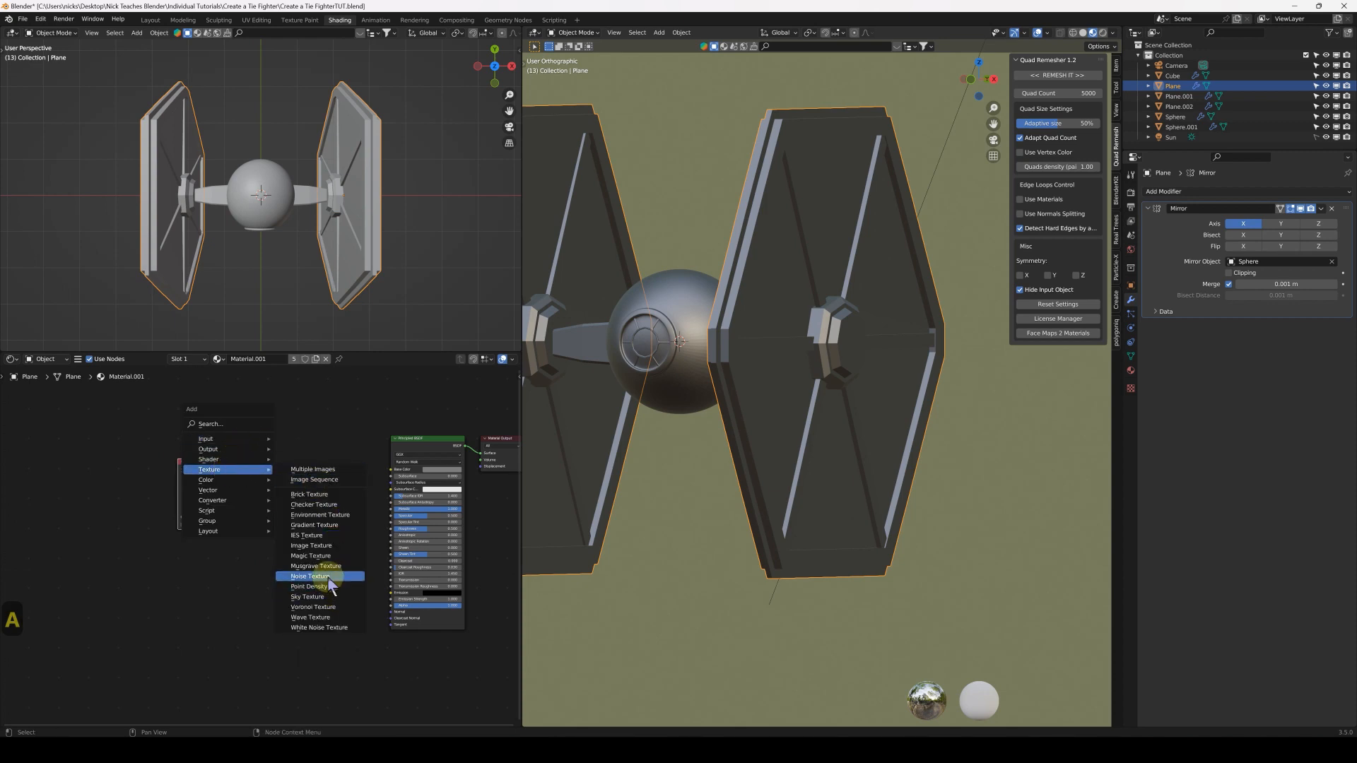
{"action": "left_click", "coordinate": [311, 607]}
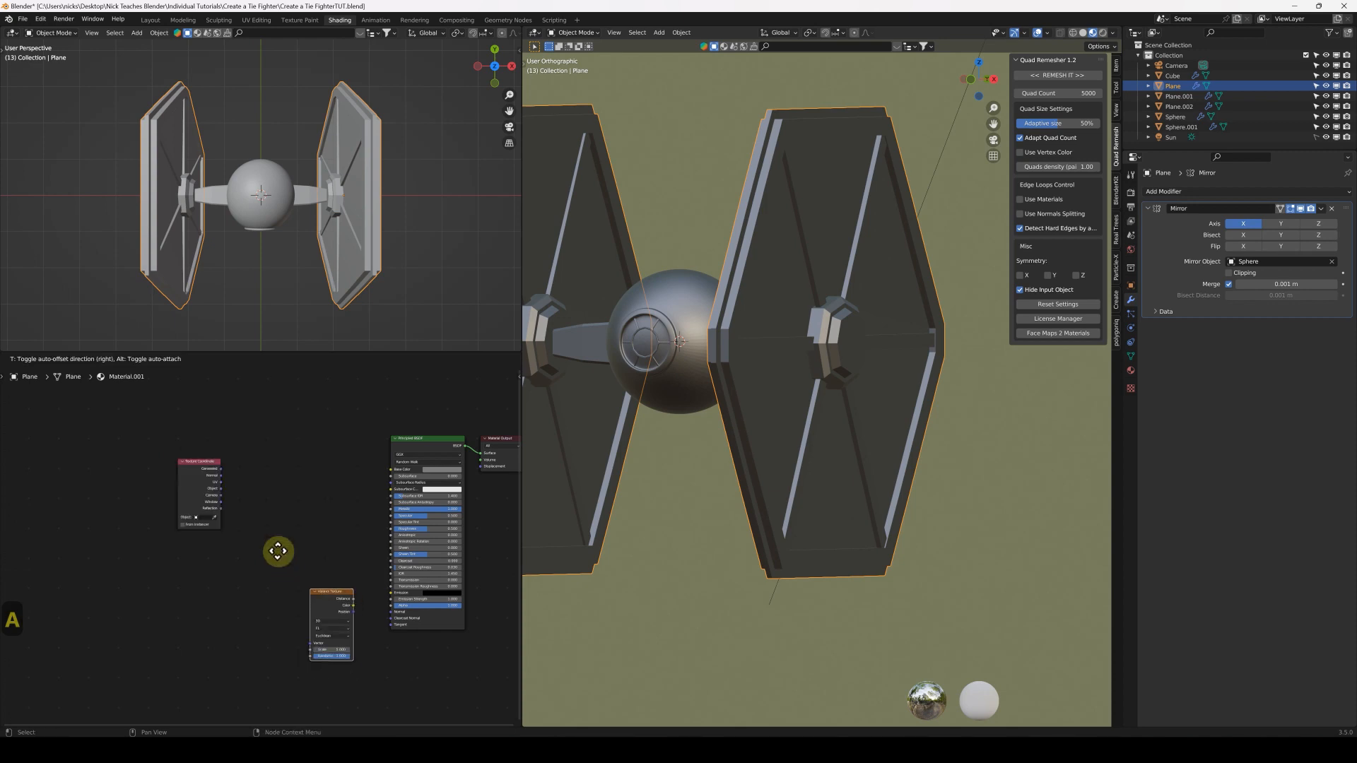
{"action": "left_click", "coordinate": [236, 483]}
{"action": "left_click_drag", "start_coordinate": [197, 482], "coordinate": [120, 484]}
{"action": "left_click_drag", "start_coordinate": [273, 486], "coordinate": [212, 486]}
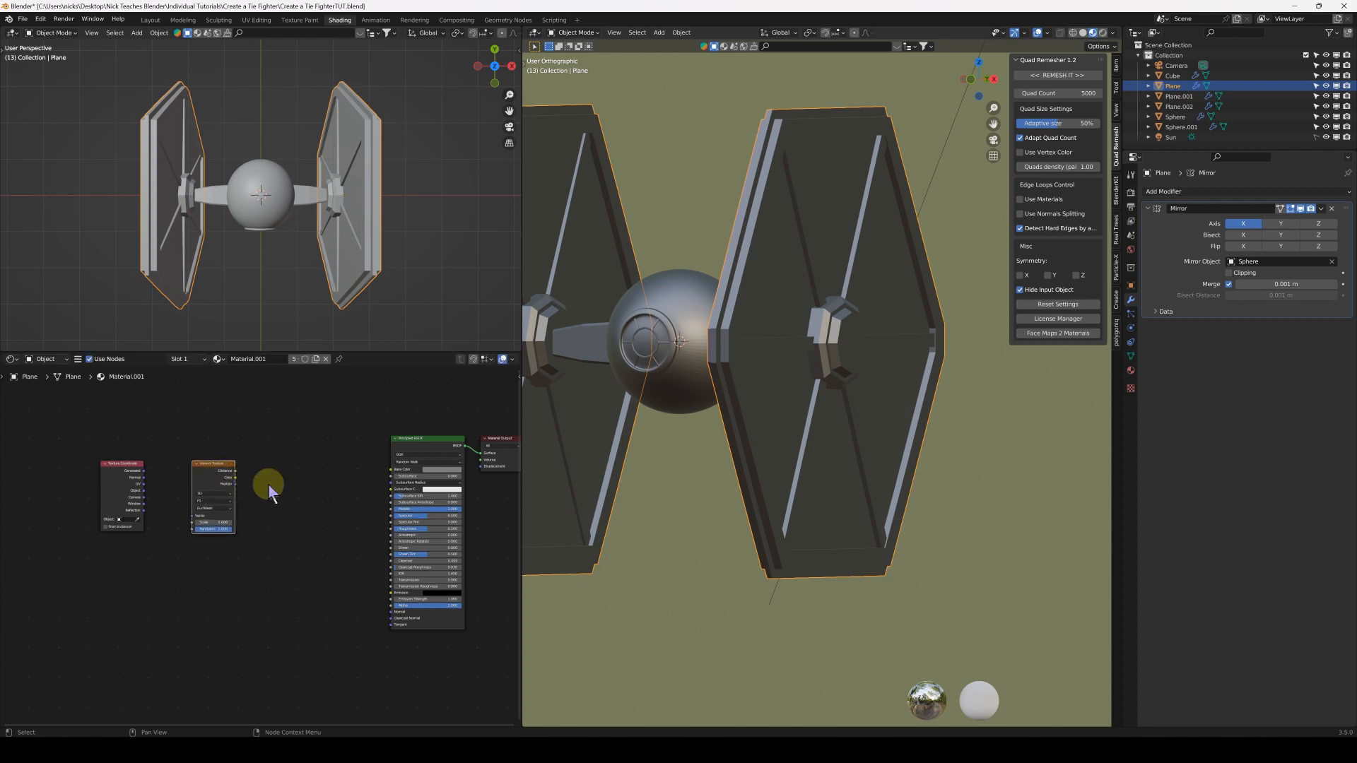
Add a ColorRamp node between the Voronoi Texture and the Principled BSDF
{"action": "key", "text": "shift+a"}
{"action": "mouse_move", "coordinate": [255, 492]}
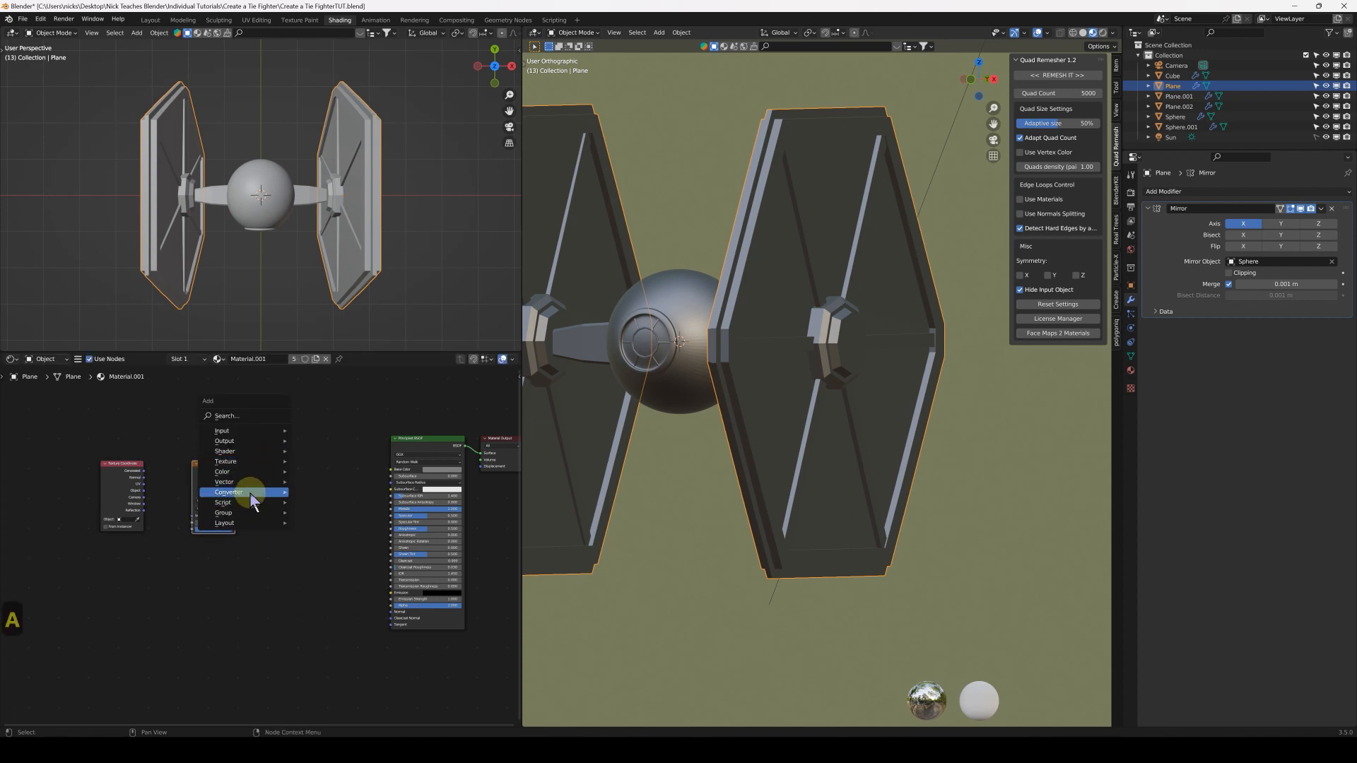
{"action": "left_click", "coordinate": [331, 512]}
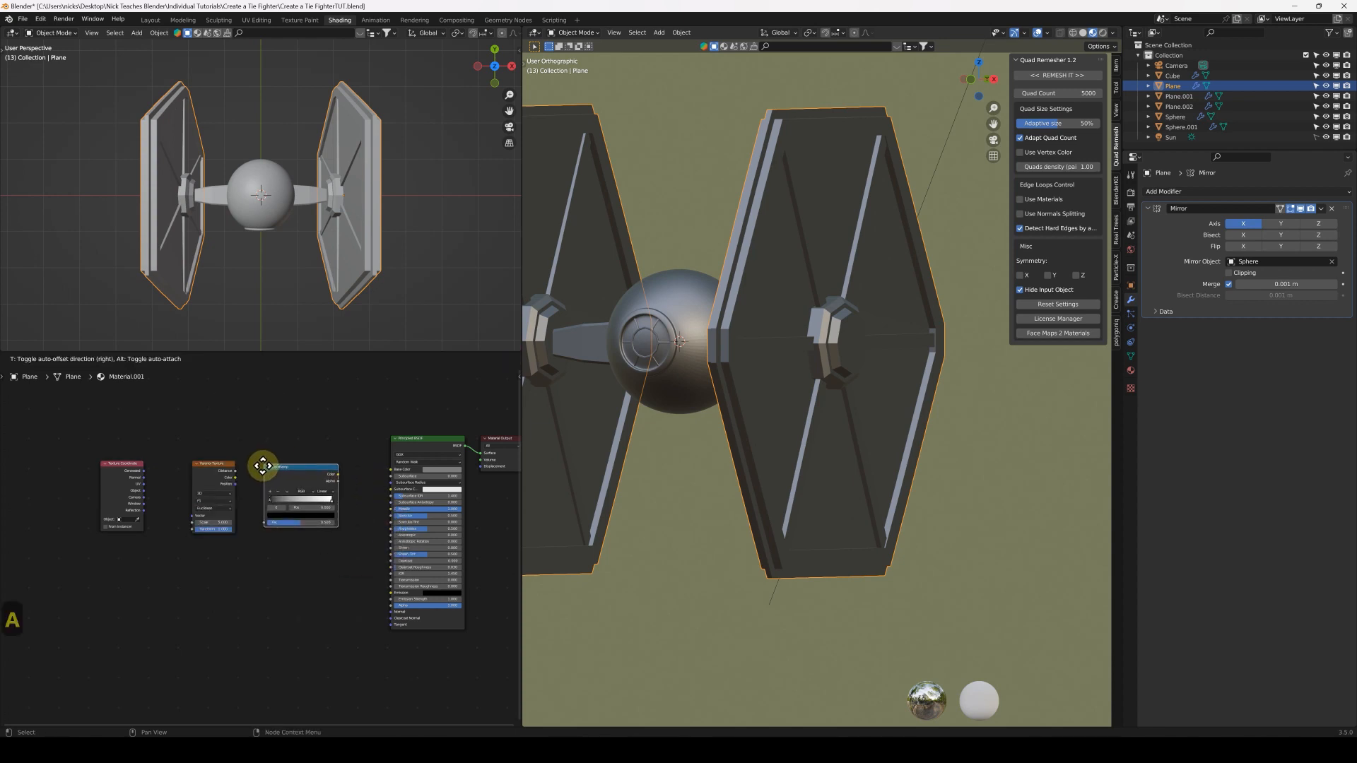
{"action": "left_click", "coordinate": [263, 466]}
Link UV to the Voronoi Vector, Distance to the ColorRamp Fac, and the ramp's Color to Base Color
{"action": "scroll", "coordinate": [240, 541], "scroll_direction": "up", "scroll_amount": 3}
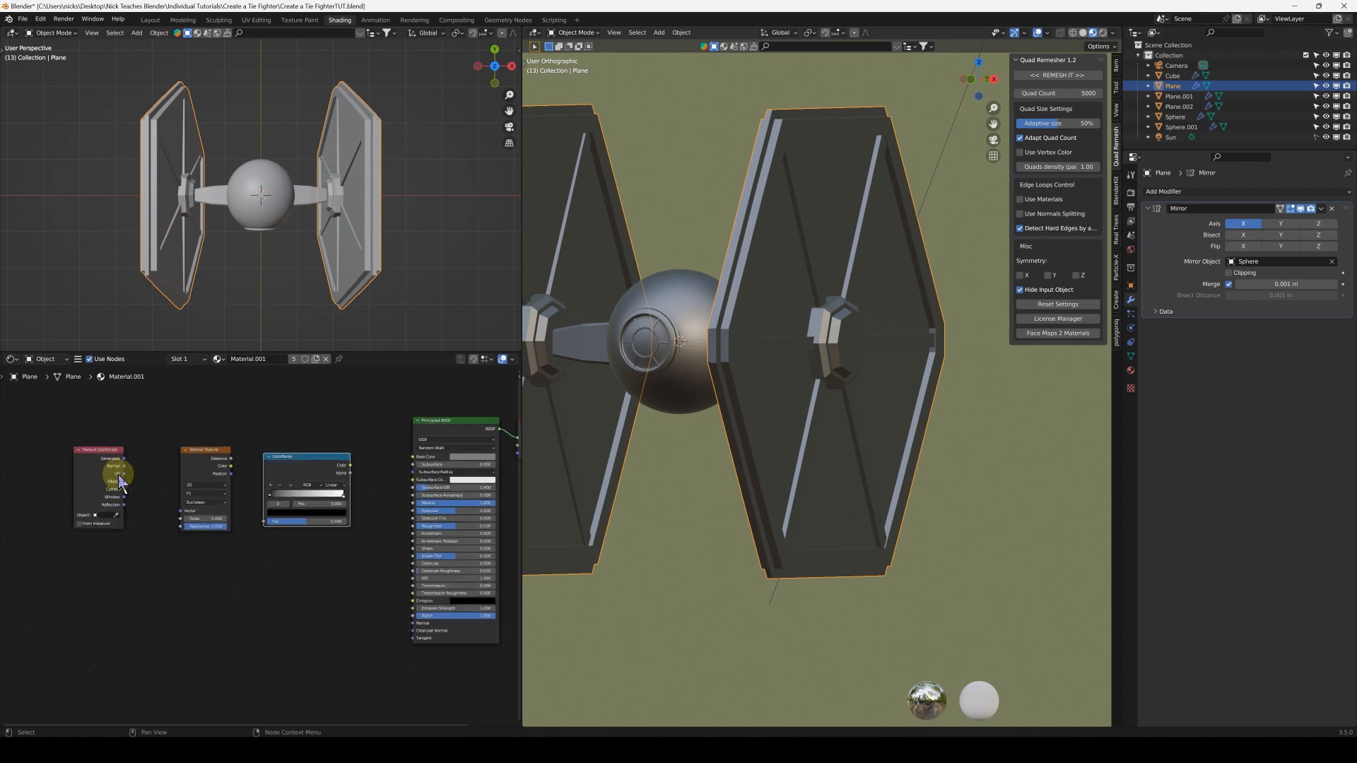
{"action": "left_click_drag", "start_coordinate": [74, 448], "coordinate": [151, 498]}
{"action": "left_click_drag", "start_coordinate": [220, 427], "coordinate": [264, 512]}
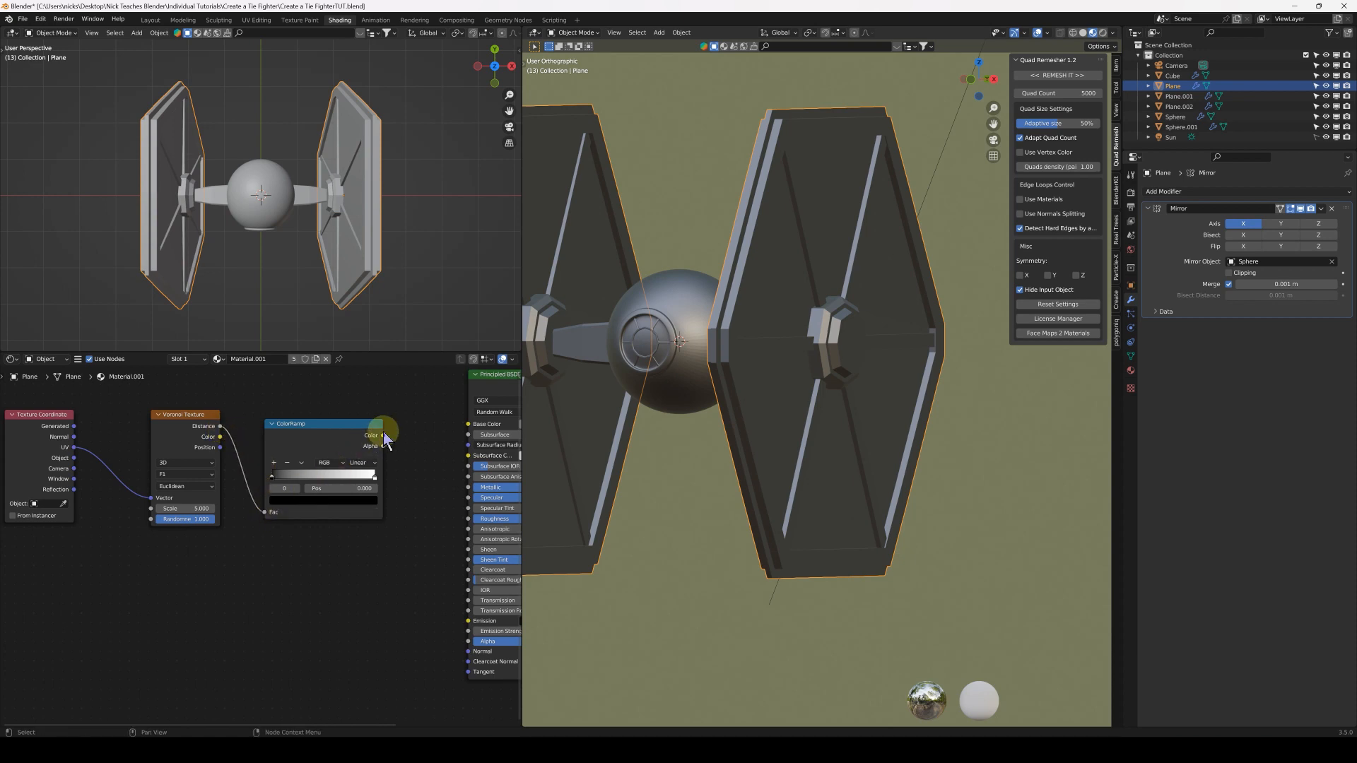
{"action": "left_click_drag", "start_coordinate": [382, 436], "coordinate": [468, 424]}
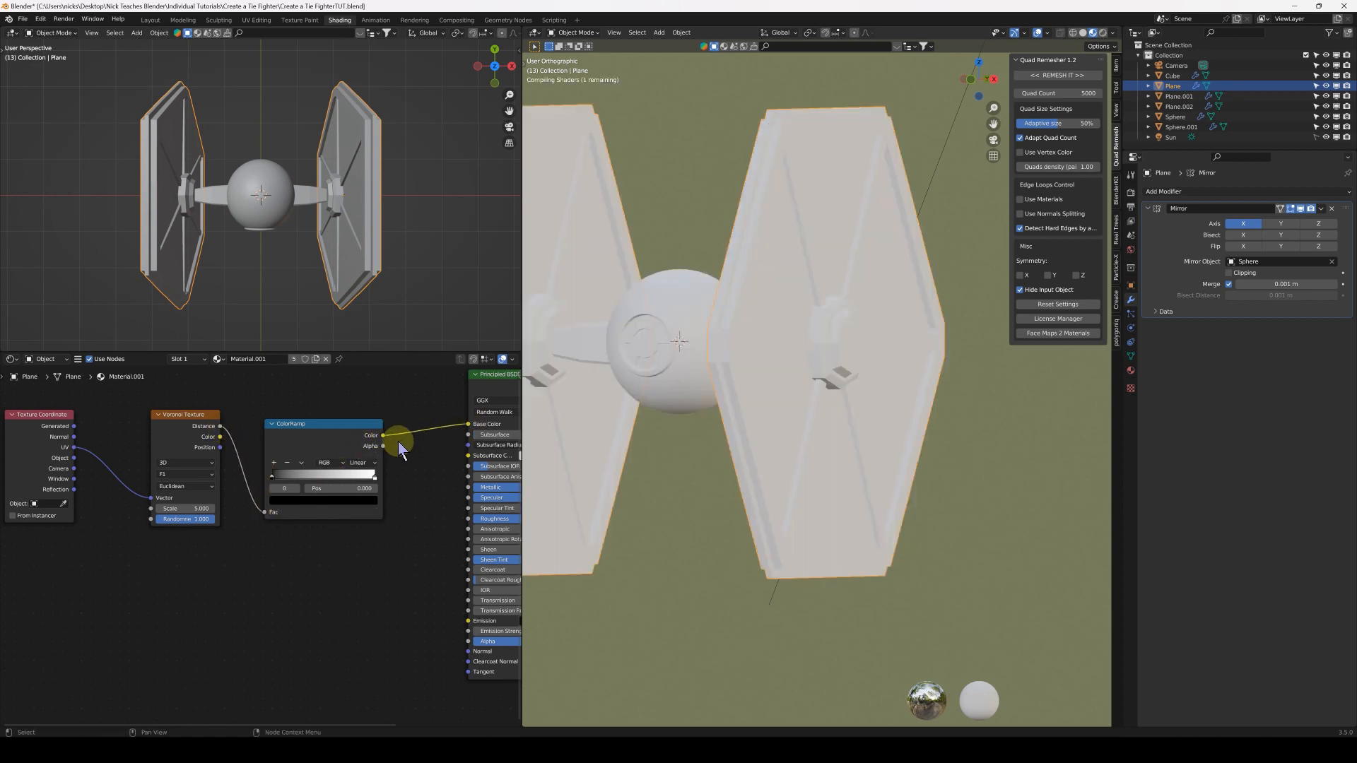
Set the Voronoi Texture's feature output to F2 and its distance metric to Manhattan
{"action": "middle_click_drag", "start_coordinate": [424, 433], "coordinate": [356, 443]}
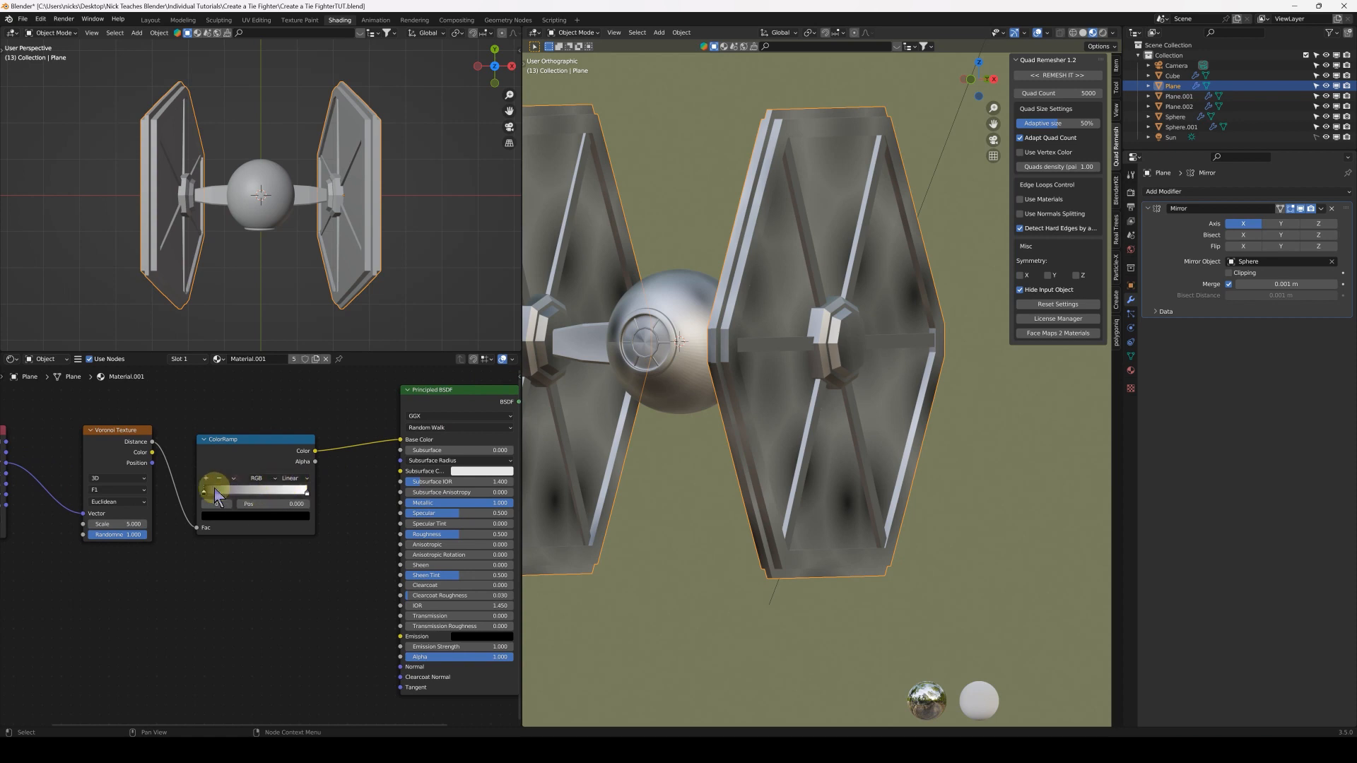
{"action": "left_click", "coordinate": [136, 493]}
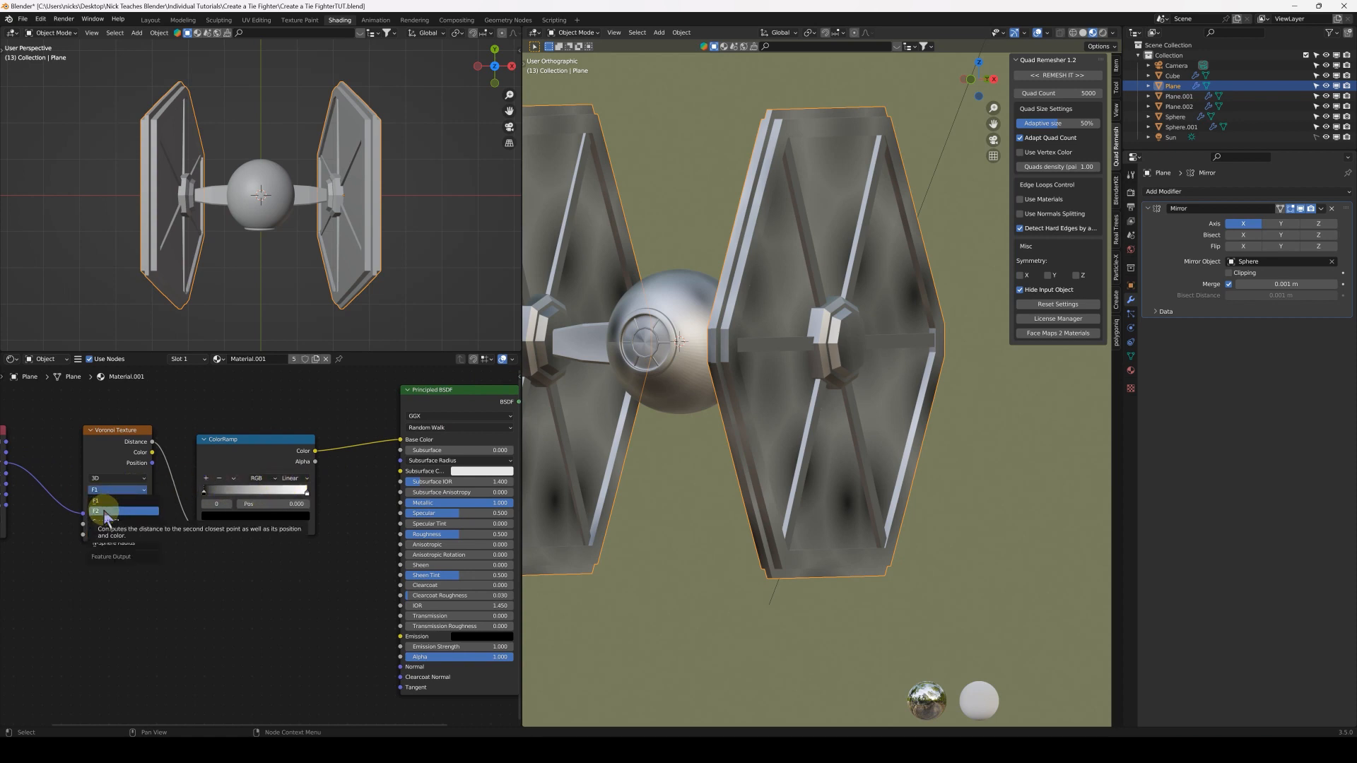
{"action": "left_click", "coordinate": [107, 511]}
{"action": "left_click", "coordinate": [135, 504]}
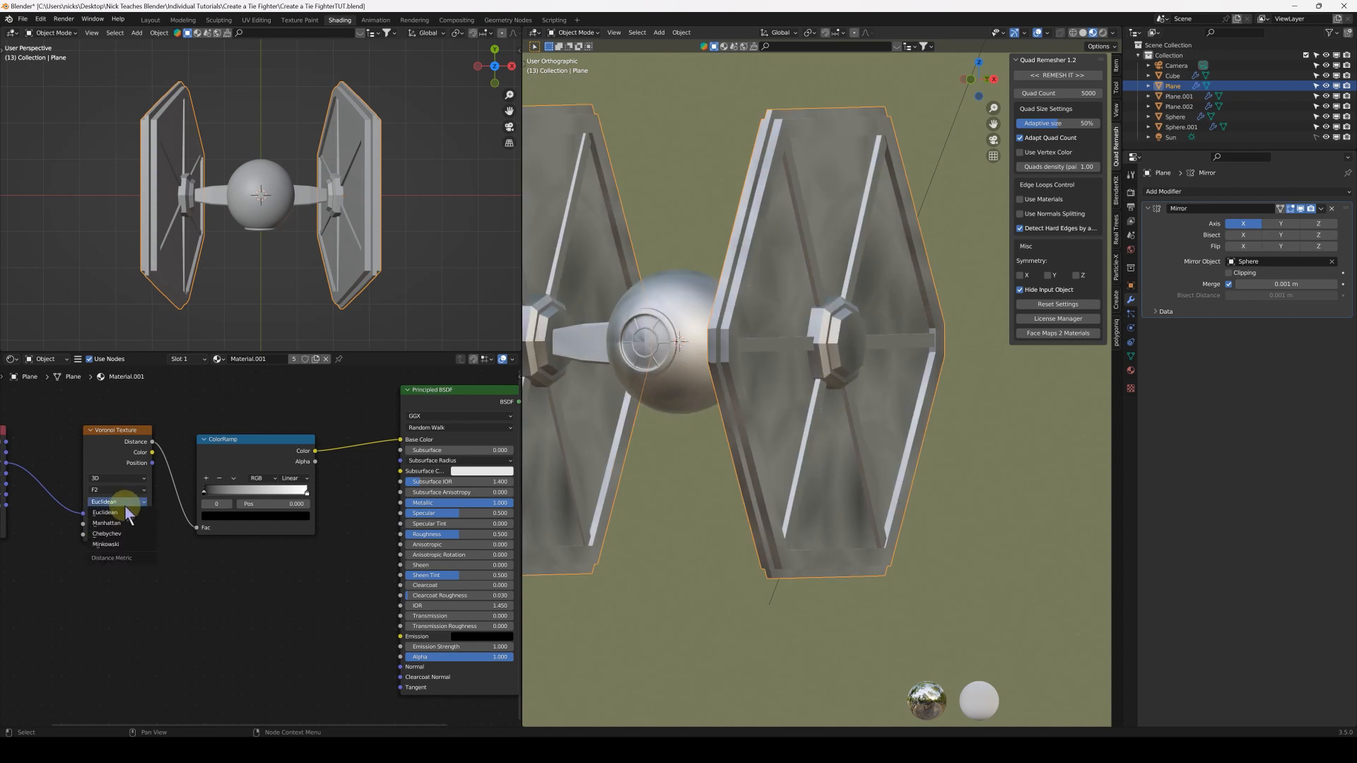
{"action": "left_click", "coordinate": [113, 523]}
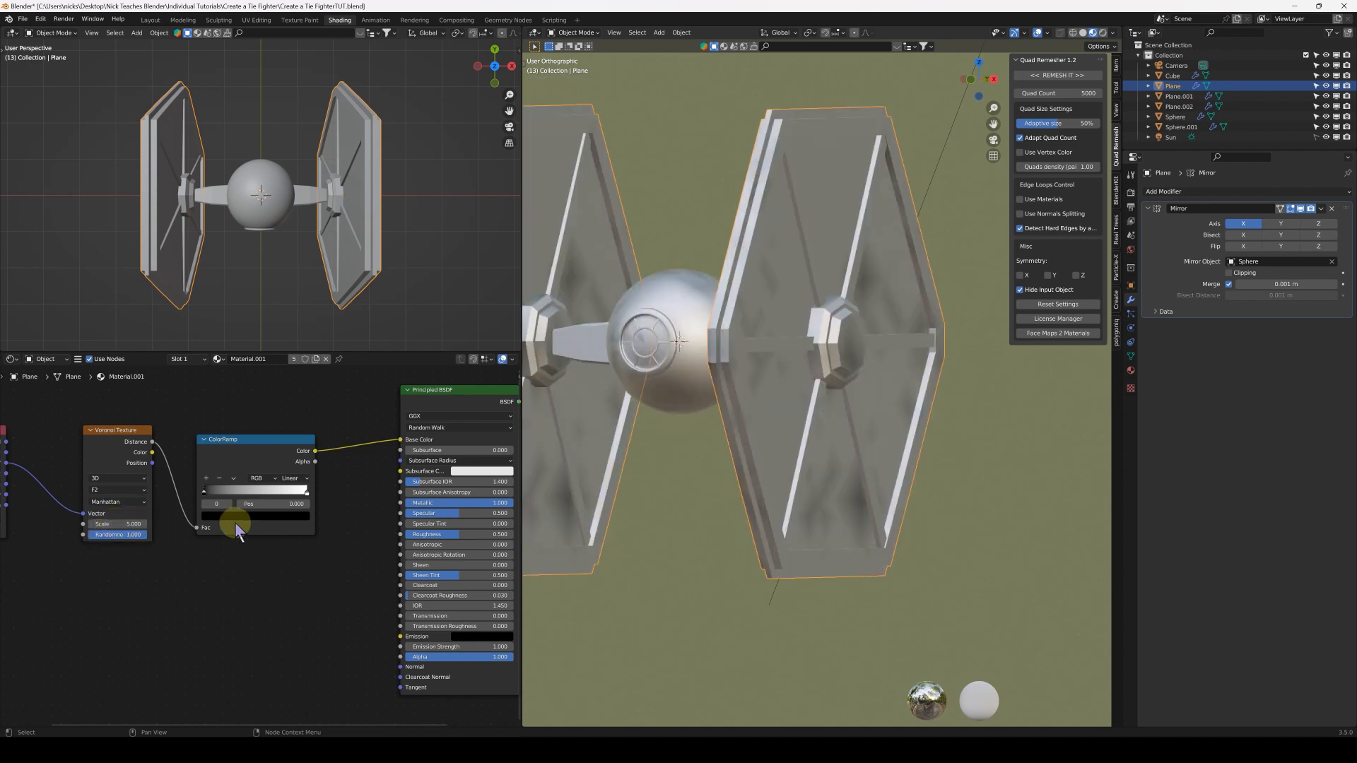
Move the ColorRamp's black stop to about 0.827 and add a third colour stop to the ramp
{"action": "left_click", "coordinate": [196, 490]}
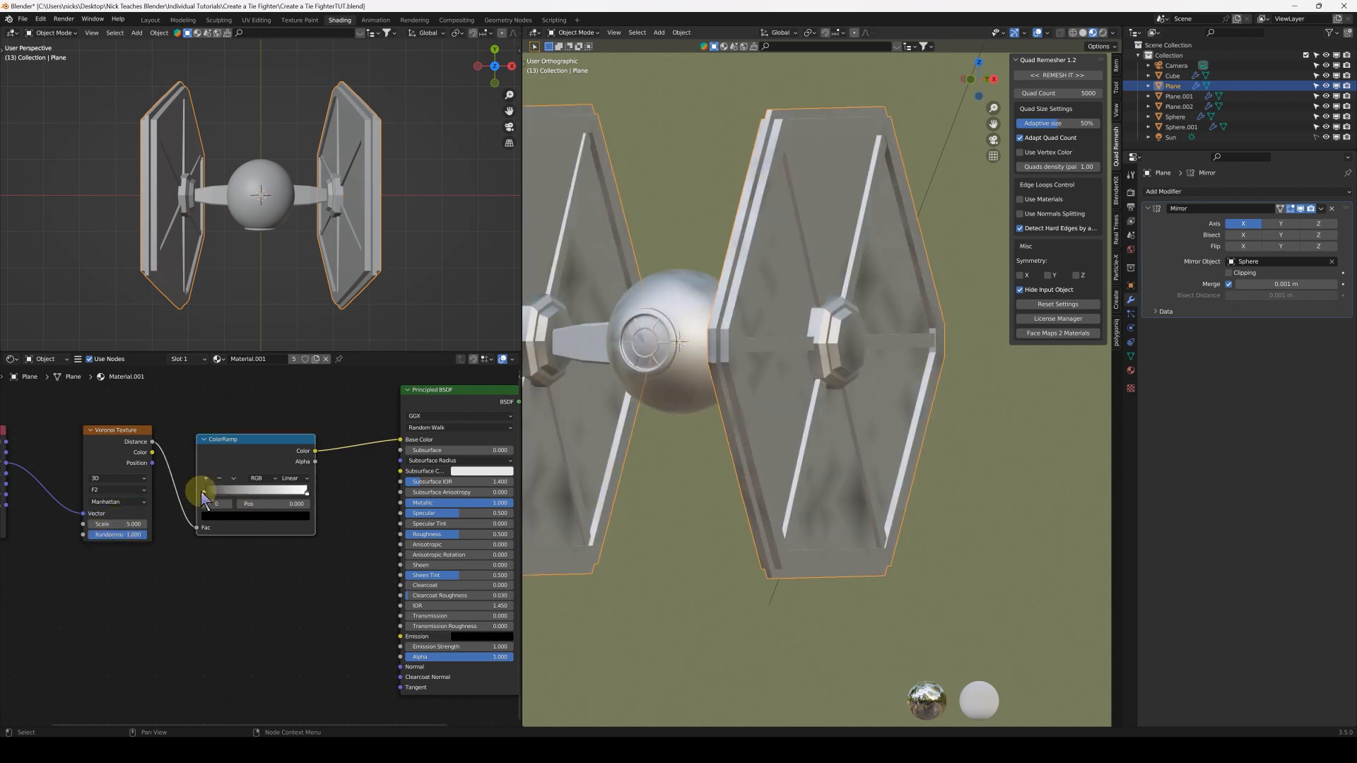
{"action": "left_click_drag", "start_coordinate": [220, 498], "coordinate": [307, 500]}
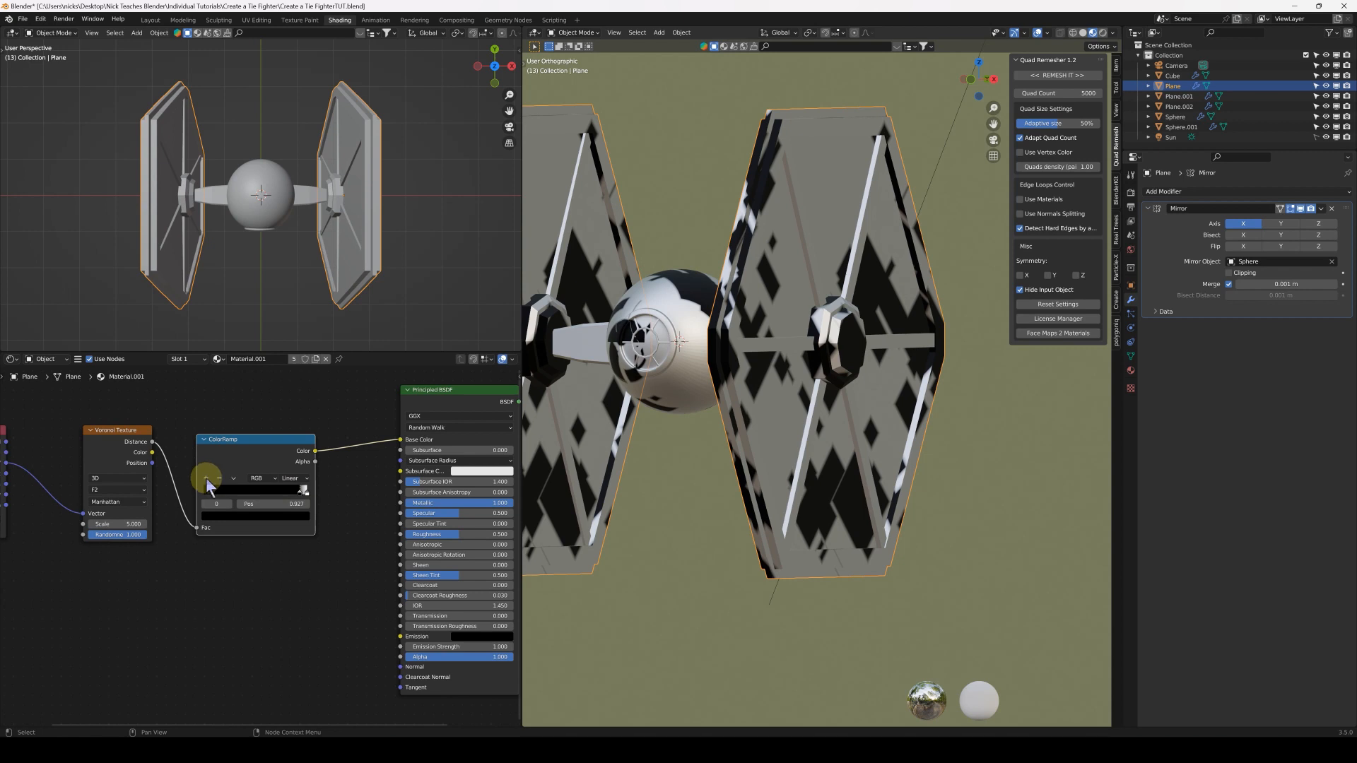
{"action": "left_click", "coordinate": [206, 480]}
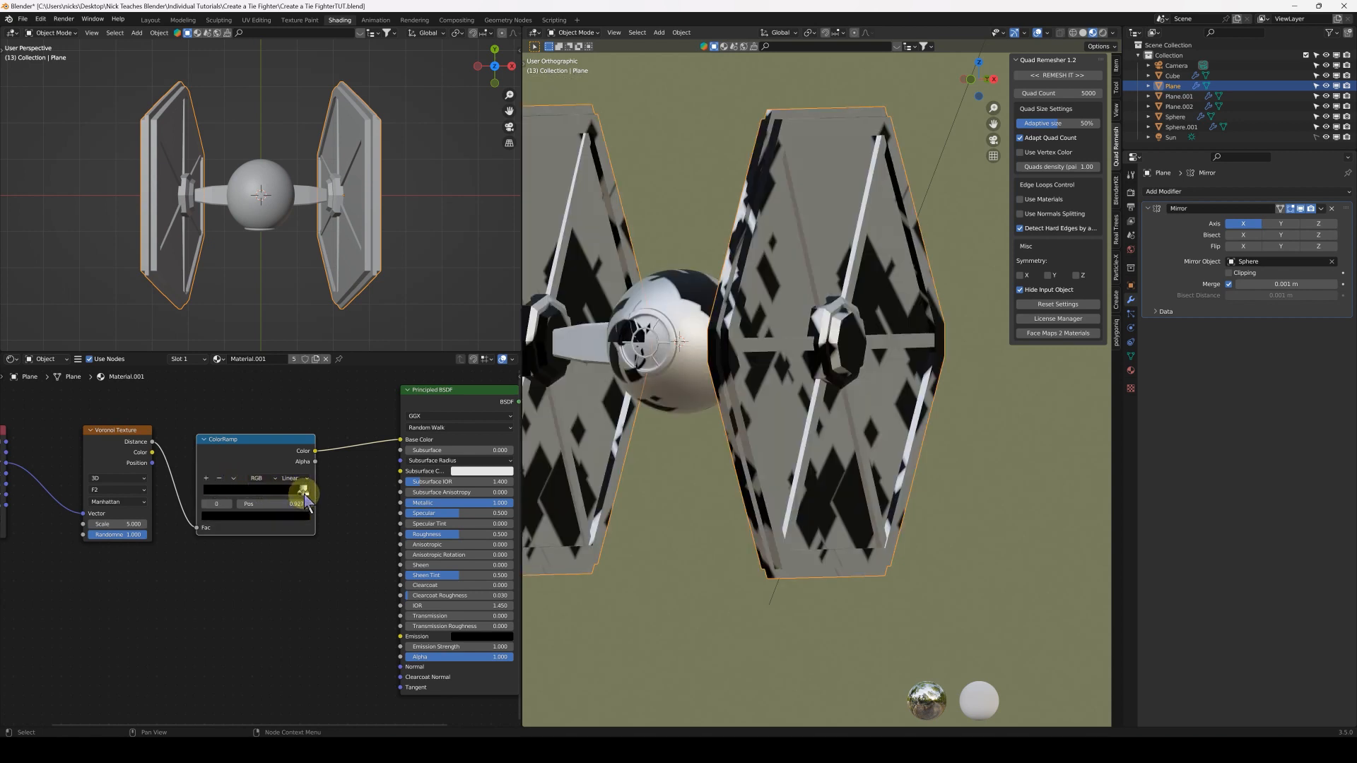
{"action": "mouse_move", "coordinate": [304, 498]}
{"action": "left_mouse_down"}
{"action": "mouse_move", "coordinate": [287, 503]}
{"action": "mouse_move", "coordinate": [298, 493]}
{"action": "left_mouse_up"}
Slide the ColorRamp's light stop up close to the dark stop near the white end to get thin panel outlines
{"action": "scroll", "coordinate": [770, 386], "scroll_direction": "up", "scroll_amount": 1}
{"action": "middle_click_drag", "start_coordinate": [770, 386], "coordinate": [746, 387]}
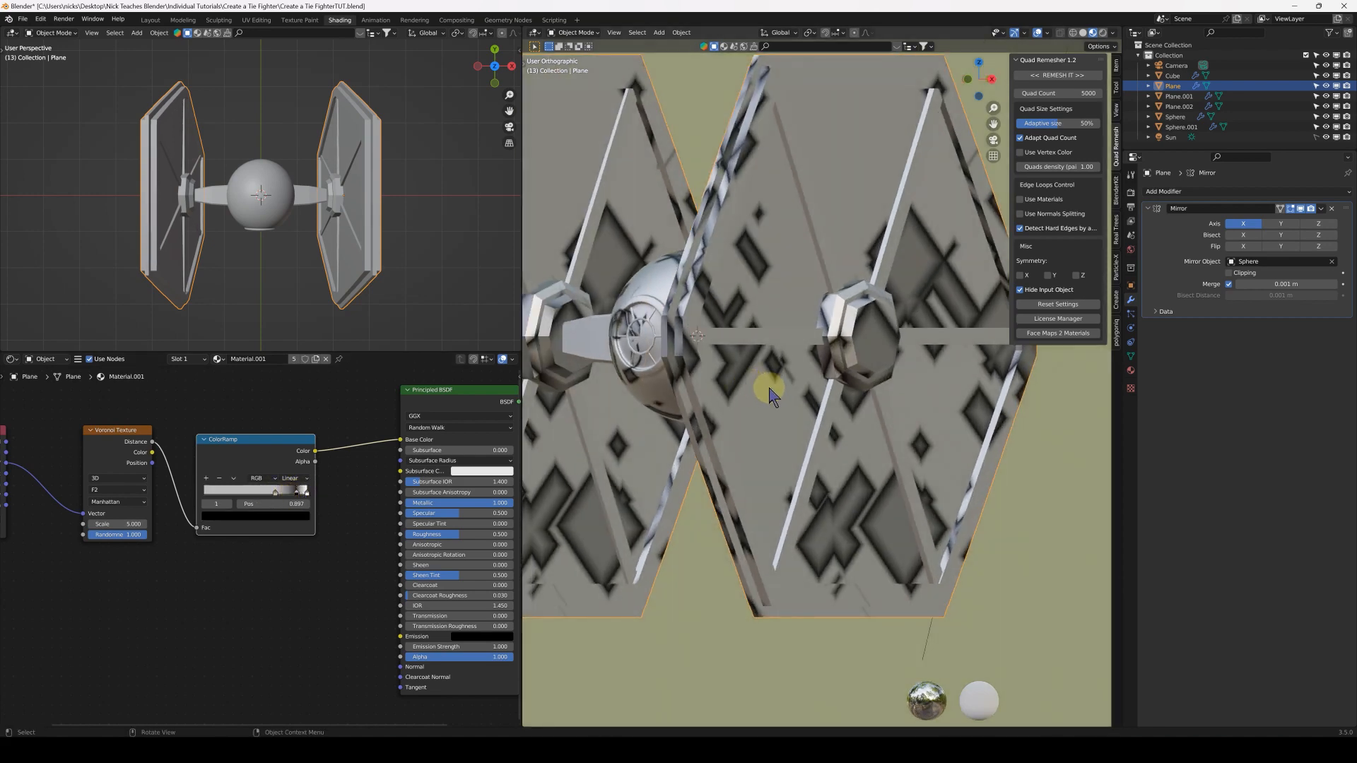
{"action": "scroll", "coordinate": [735, 396], "scroll_direction": "up", "scroll_amount": 1}
{"action": "left_click_drag", "start_coordinate": [273, 494], "coordinate": [299, 494]}
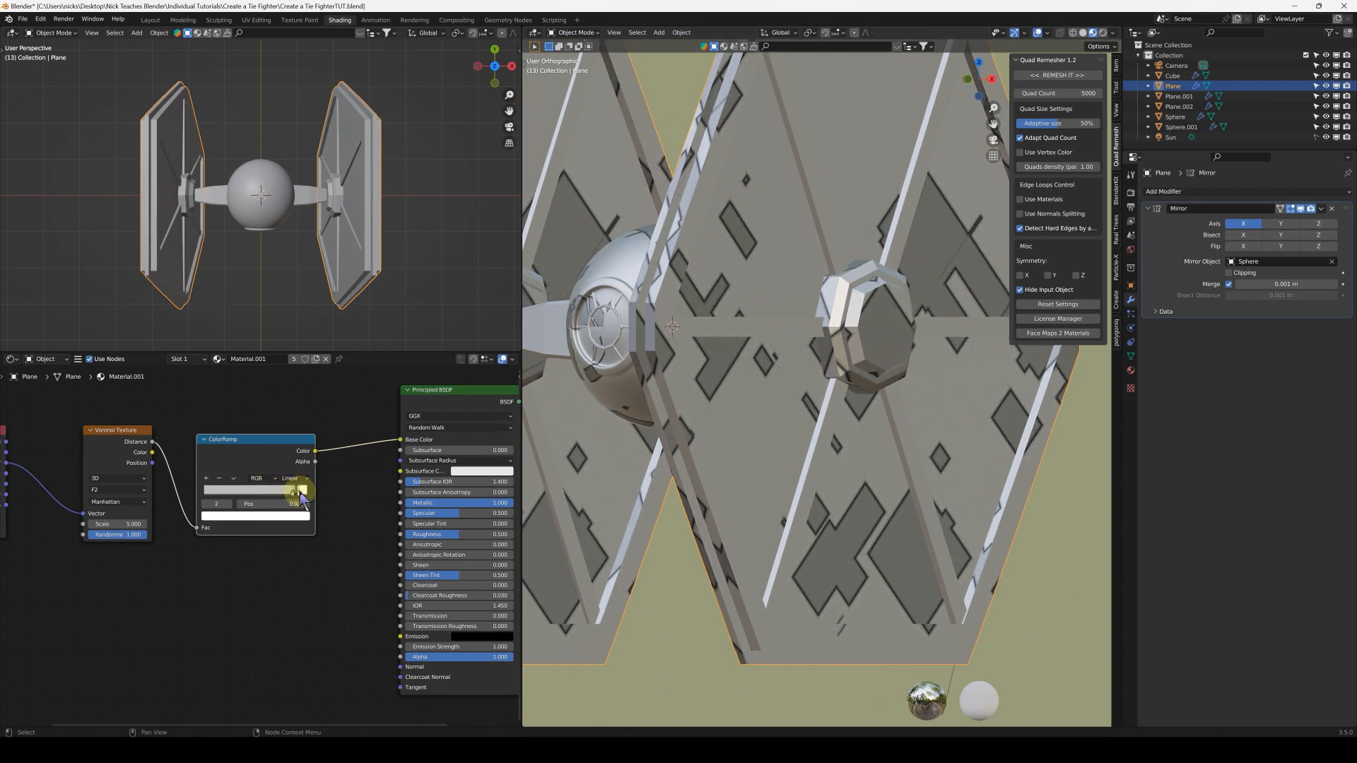
Change the upper 3D viewport to the UV Editor and select all of the wing's geometry and UVs in Edit Mode
{"action": "scroll", "coordinate": [790, 380], "scroll_direction": "down", "scroll_amount": 2}
{"action": "middle_click_drag", "start_coordinate": [780, 407], "coordinate": [712, 409]}
{"action": "scroll", "coordinate": [188, 463], "scroll_direction": "down", "scroll_amount": 2}
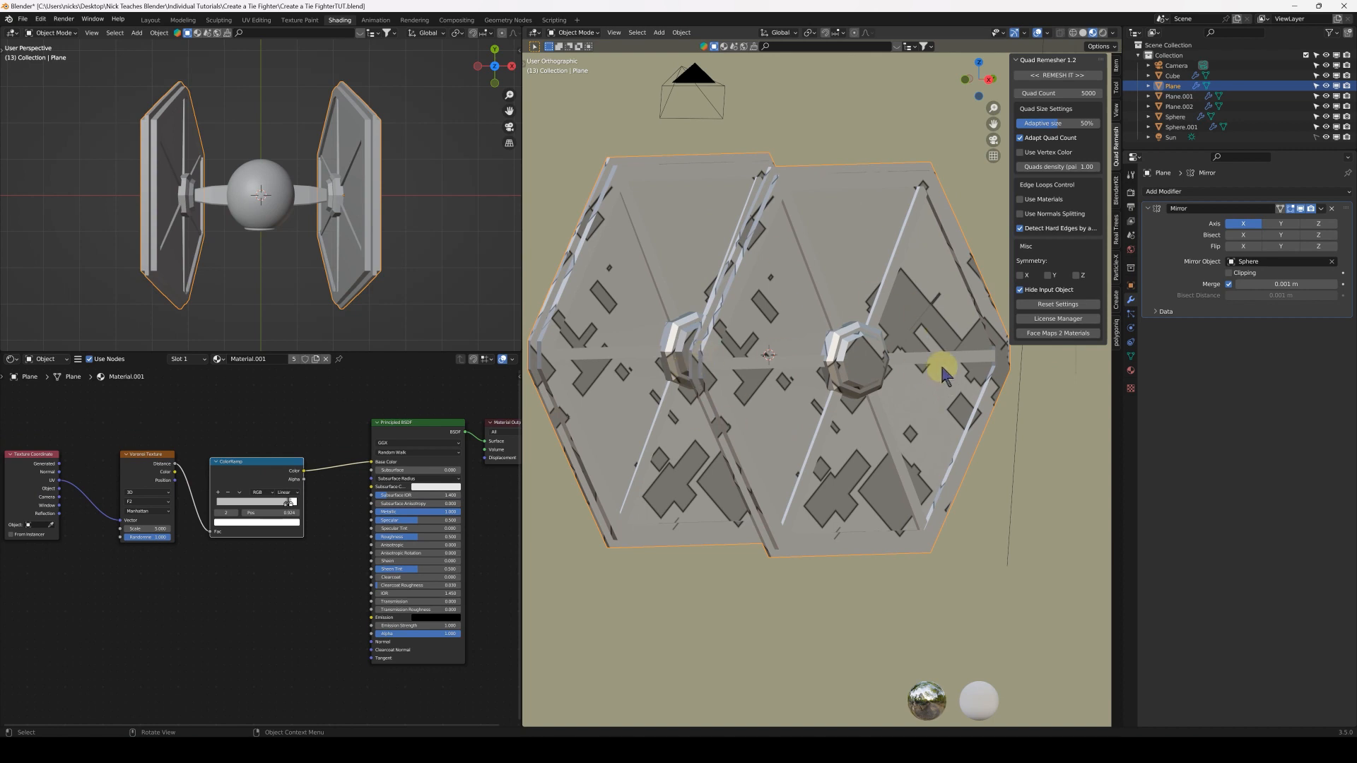
{"action": "left_click", "coordinate": [12, 33]}
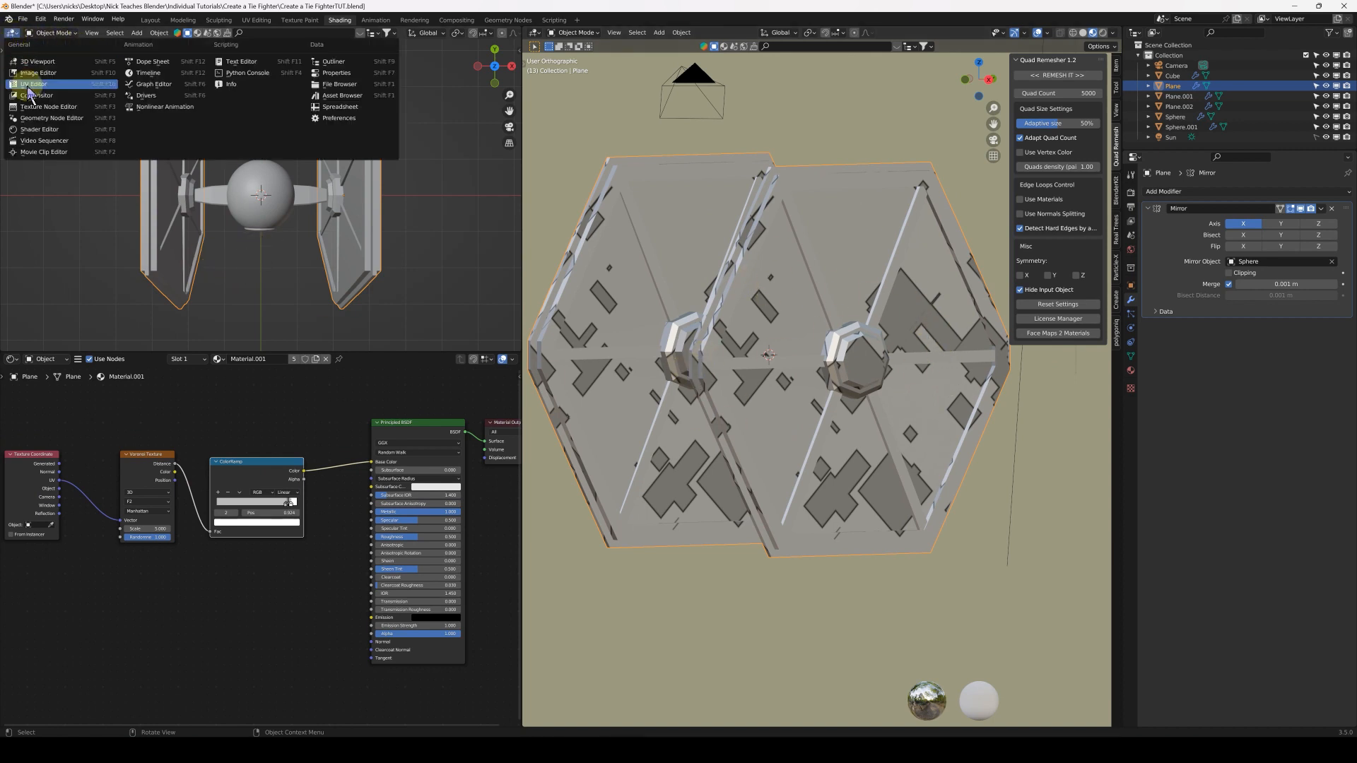
{"action": "left_click", "coordinate": [35, 86]}
{"action": "key", "text": "Tab"}
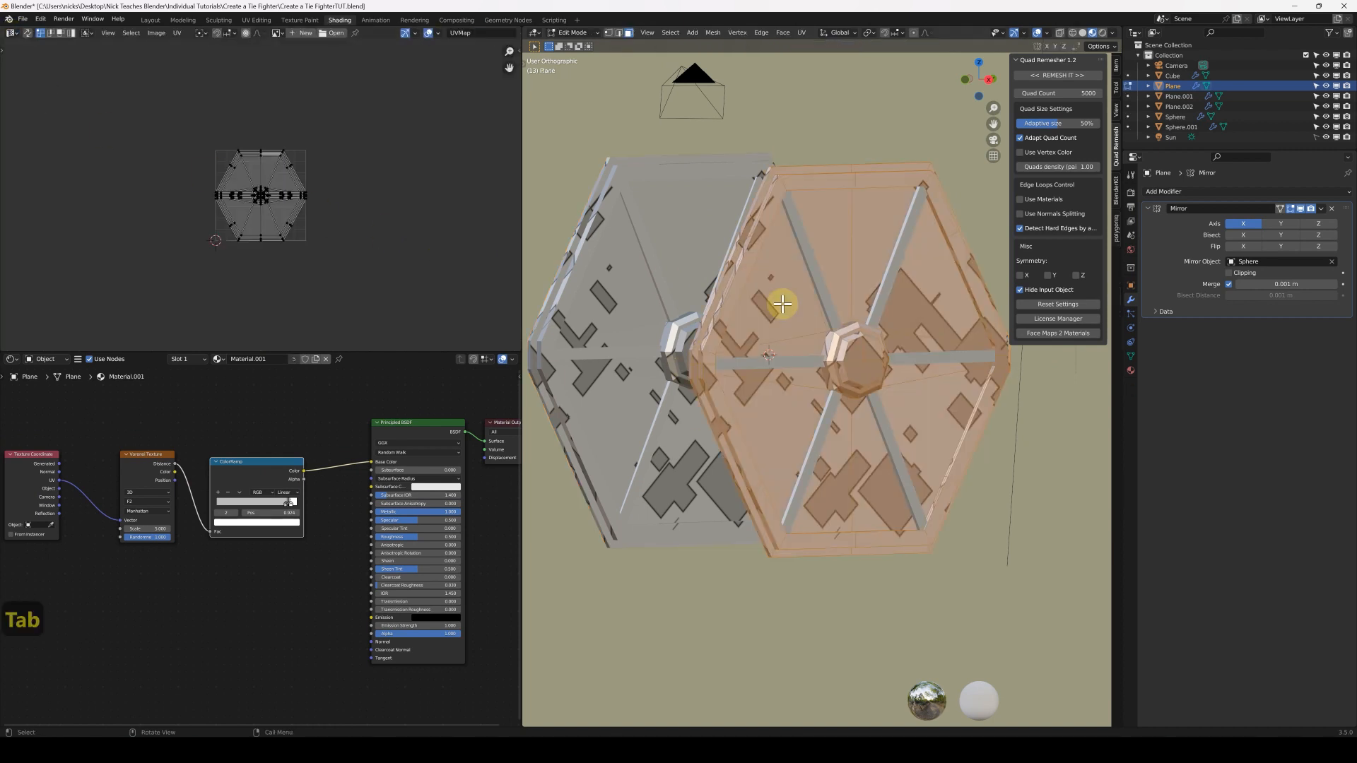
{"action": "key", "text": "a"}
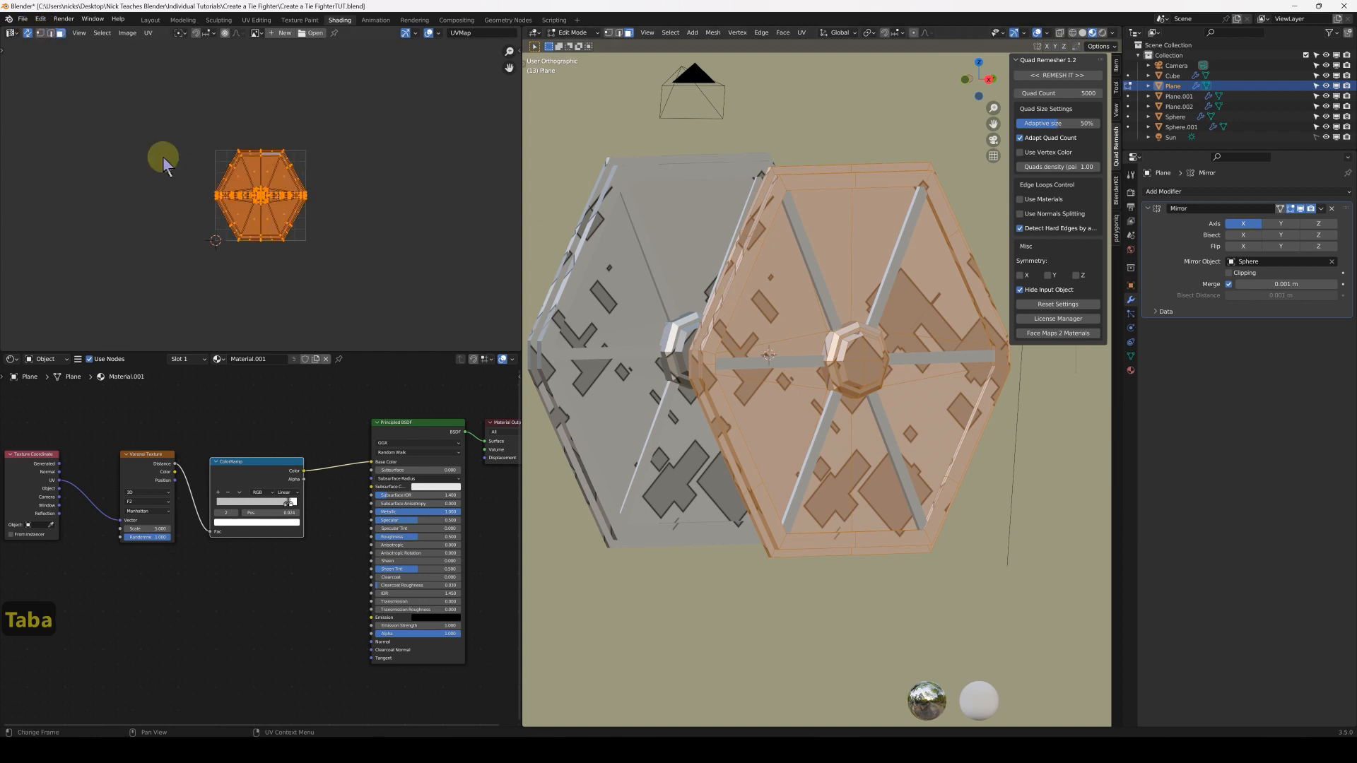
Rotate all the wing's UVs until the rectangular panel pattern runs horizontally and vertically, and leave Edit Mode
{"action": "scroll", "coordinate": [283, 212], "scroll_direction": "up", "scroll_amount": 3}
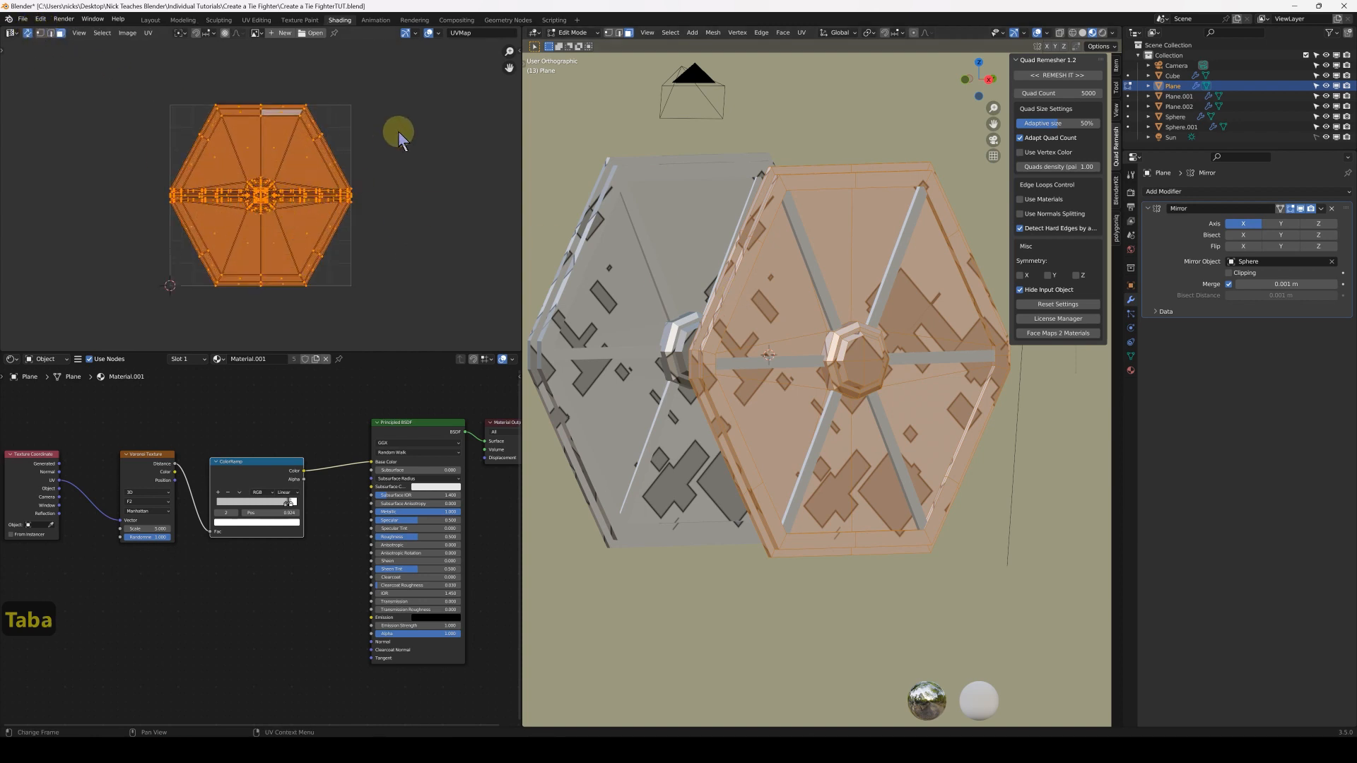
{"action": "key", "text": "r"}
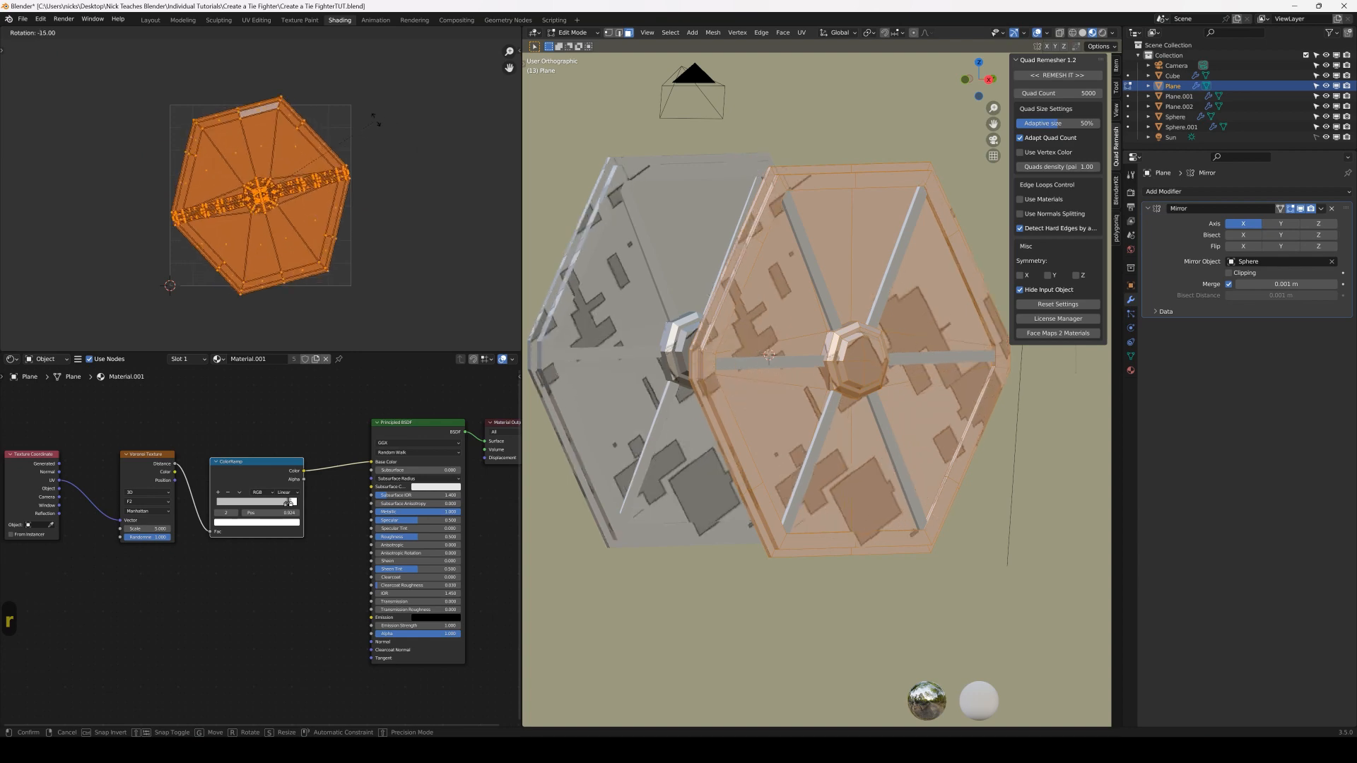
{"action": "left_click", "coordinate": [309, 106]}
{"action": "key", "text": "Tab"}
Move the Texture Coordinate, Voronoi and ColorRamp nodes together away from the Principled BSDF to make room
{"action": "mouse_move", "coordinate": [790, 302]}
{"action": "middle_mouse_down"}
{"action": "mouse_move", "coordinate": [900, 312]}
{"action": "mouse_move", "coordinate": [796, 303]}
{"action": "mouse_move", "coordinate": [841, 304]}
{"action": "mouse_move", "coordinate": [811, 294]}
{"action": "middle_mouse_up"}
{"action": "scroll", "coordinate": [275, 503], "scroll_direction": "down", "scroll_amount": 3}
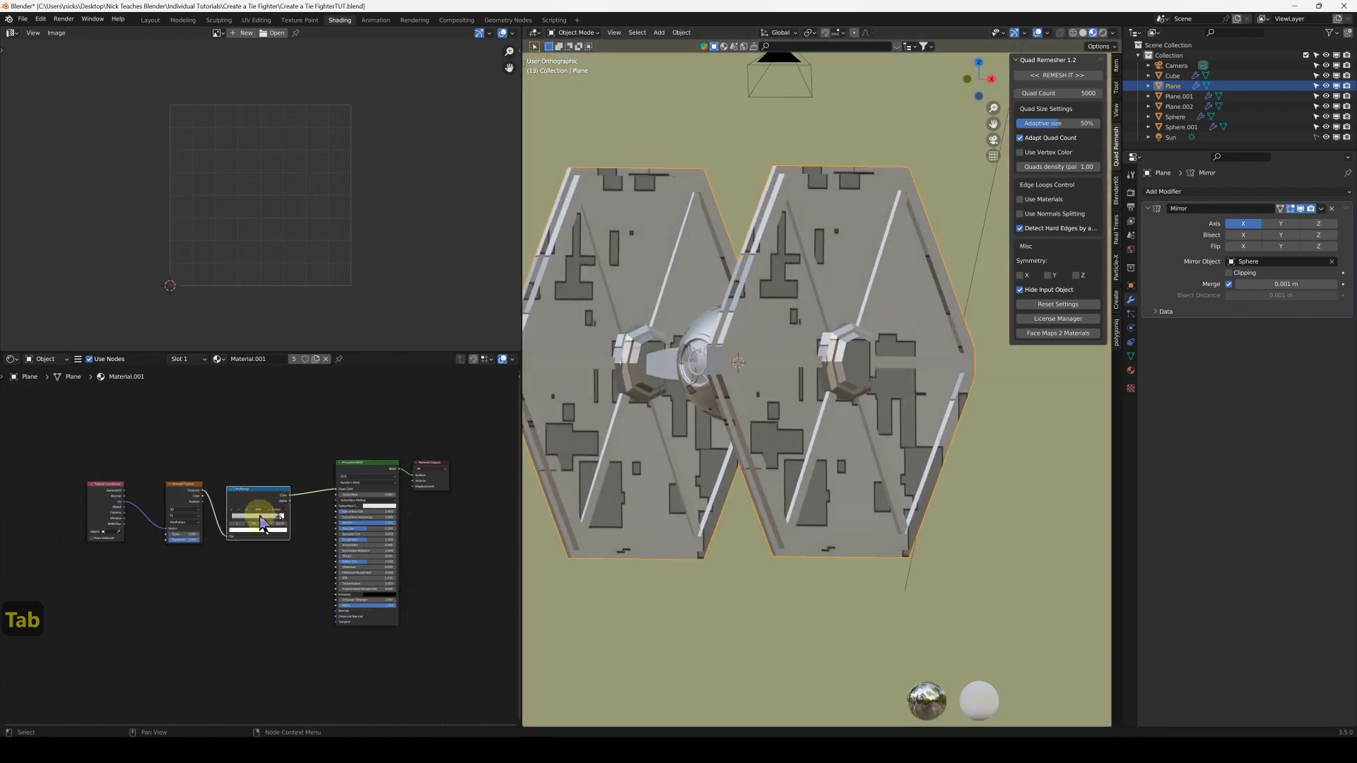
{"action": "left_click_drag", "start_coordinate": [81, 454], "coordinate": [286, 554]}
{"action": "middle_click_drag", "start_coordinate": [286, 554], "coordinate": [357, 518]}
{"action": "key", "text": "g"}
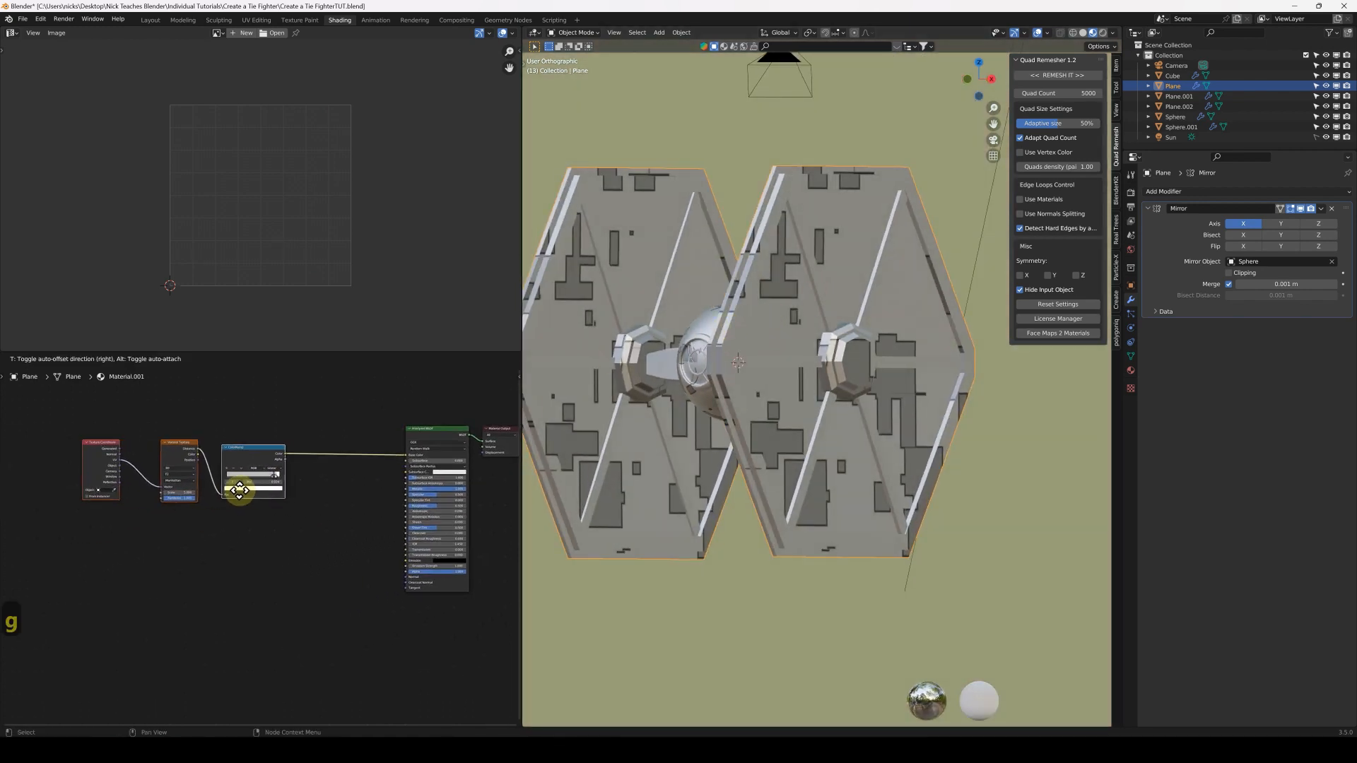
{"action": "left_click", "coordinate": [215, 485]}
Add a Bump node below the link between the ColorRamp and the Principled BSDF
{"action": "key", "text": "shift+a"}
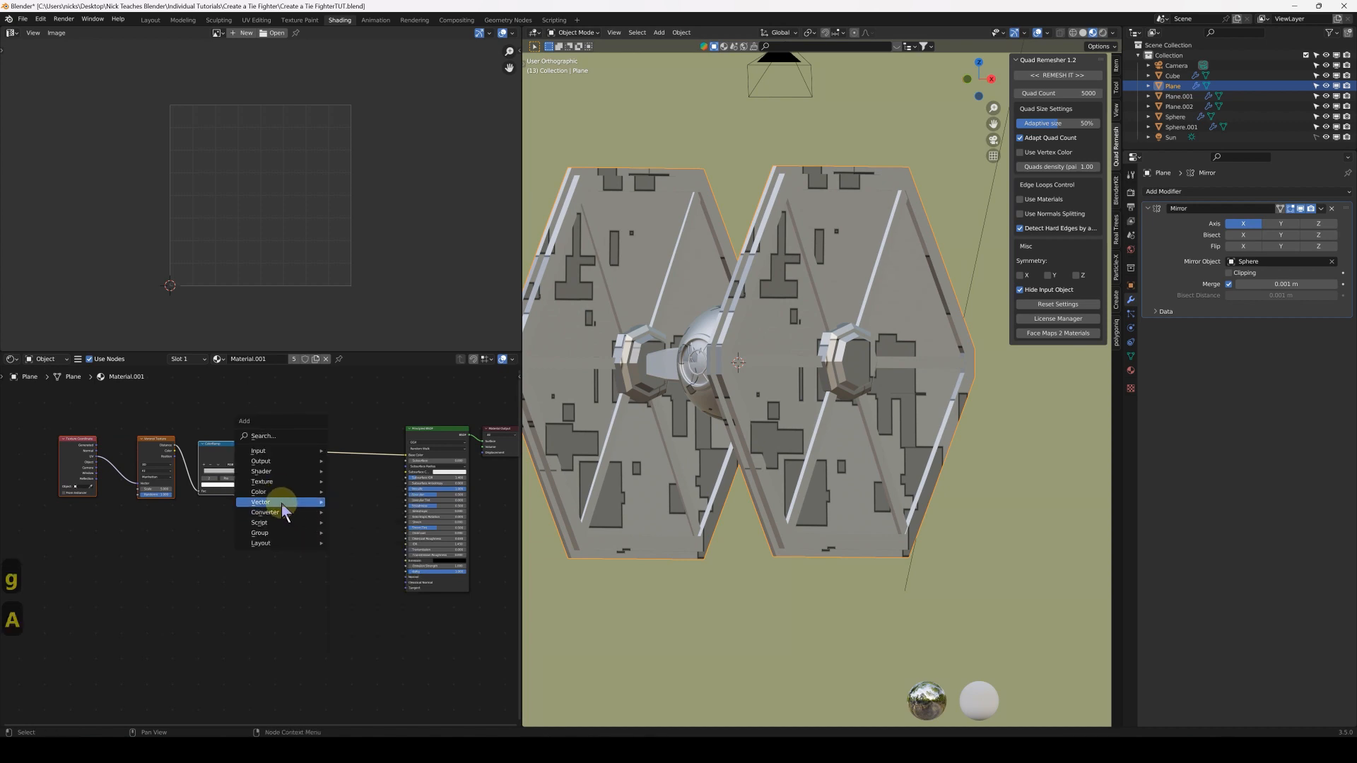
{"action": "mouse_move", "coordinate": [283, 504]}
{"action": "left_click", "coordinate": [360, 503]}
{"action": "left_click", "coordinate": [305, 516]}
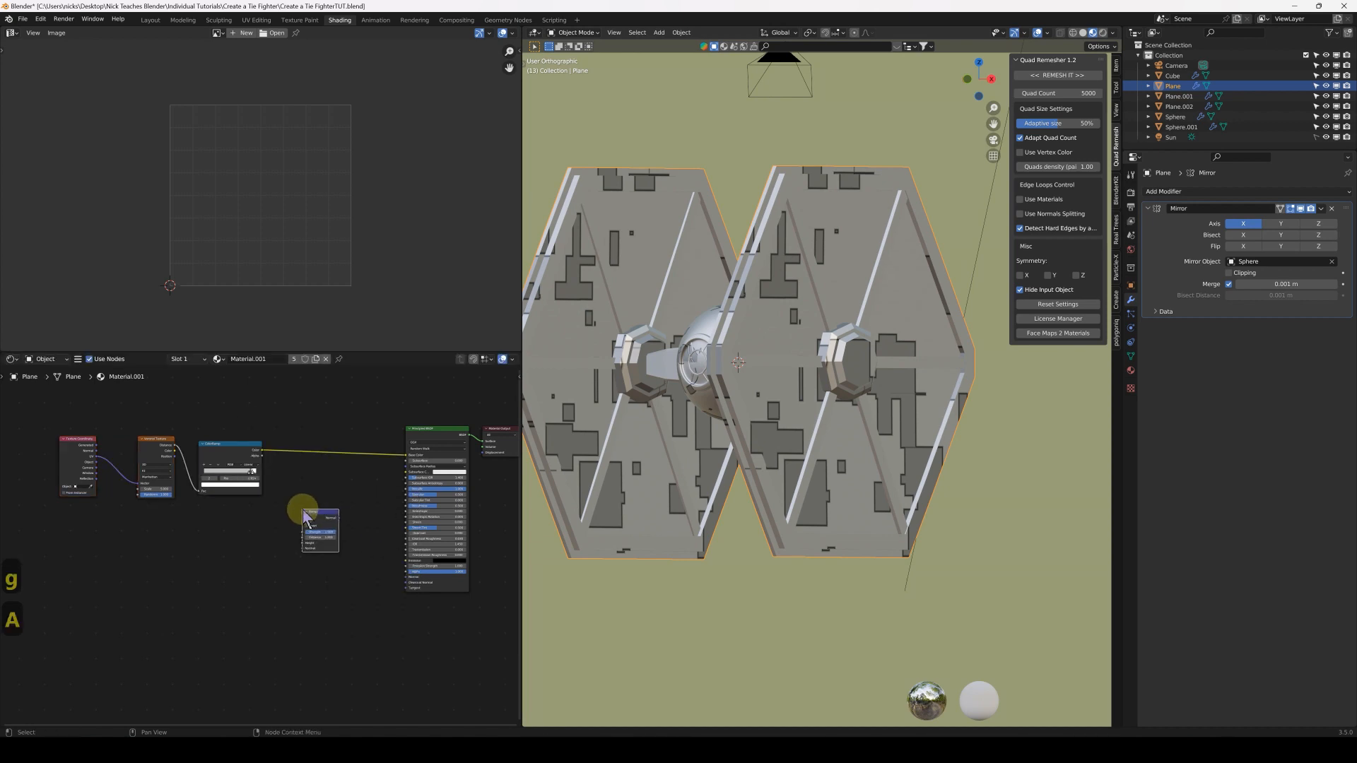
Link the ColorRamp's Color to the Bump Height and the Bump Normal to the Principled BSDF's Normal input
{"action": "scroll", "coordinate": [271, 439], "scroll_direction": "up", "scroll_amount": 2}
{"action": "left_click_drag", "start_coordinate": [263, 408], "coordinate": [323, 542]}
{"action": "middle_click_drag", "start_coordinate": [454, 576], "coordinate": [264, 500]}
{"action": "left_click_drag", "start_coordinate": [232, 473], "coordinate": [331, 559]}
{"action": "middle_click_drag", "start_coordinate": [388, 439], "coordinate": [384, 530]}
{"action": "left_click", "coordinate": [385, 442]}
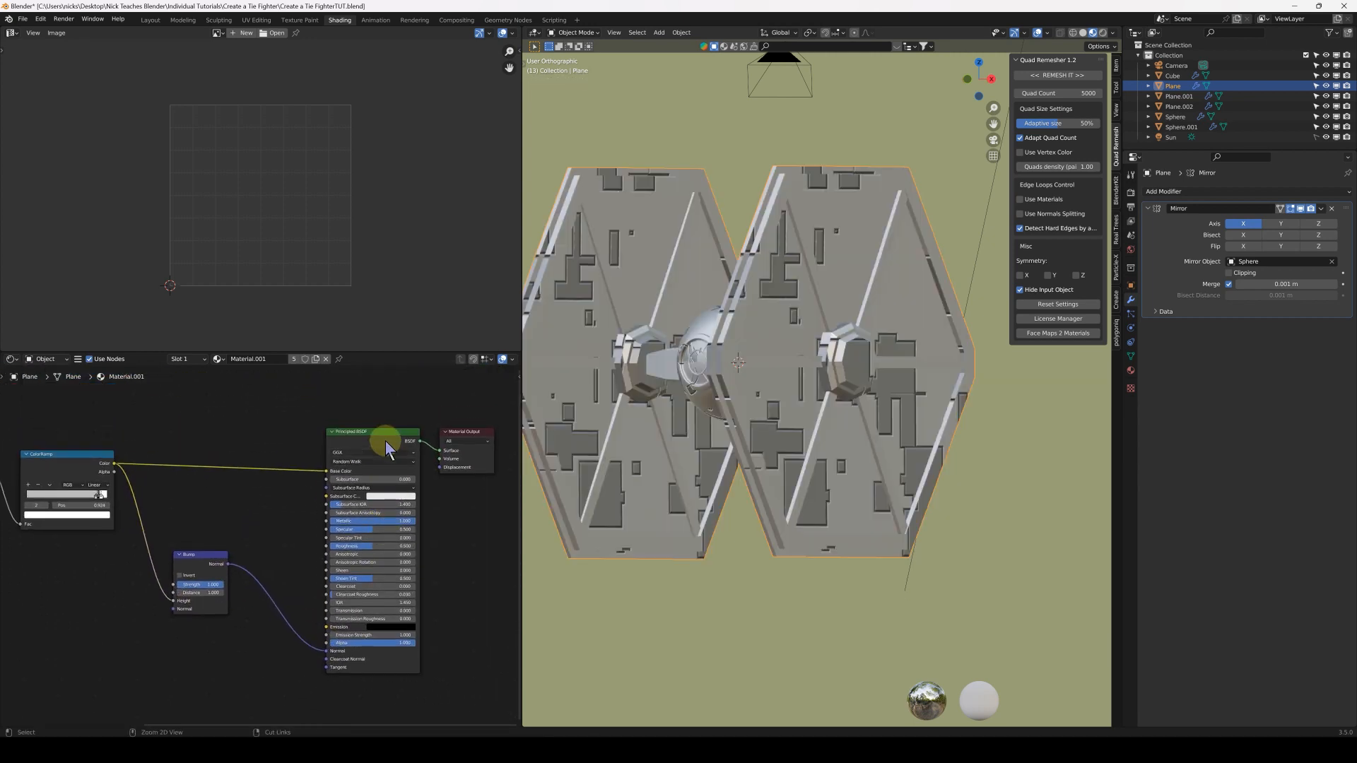
Cut the link between the ColorRamp's Color and the Principled BSDF's Base Color
{"action": "mouse_move", "coordinate": [750, 387]}
{"action": "middle_mouse_down"}
{"action": "mouse_move", "coordinate": [857, 400]}
{"action": "mouse_move", "coordinate": [739, 388]}
{"action": "middle_mouse_up"}
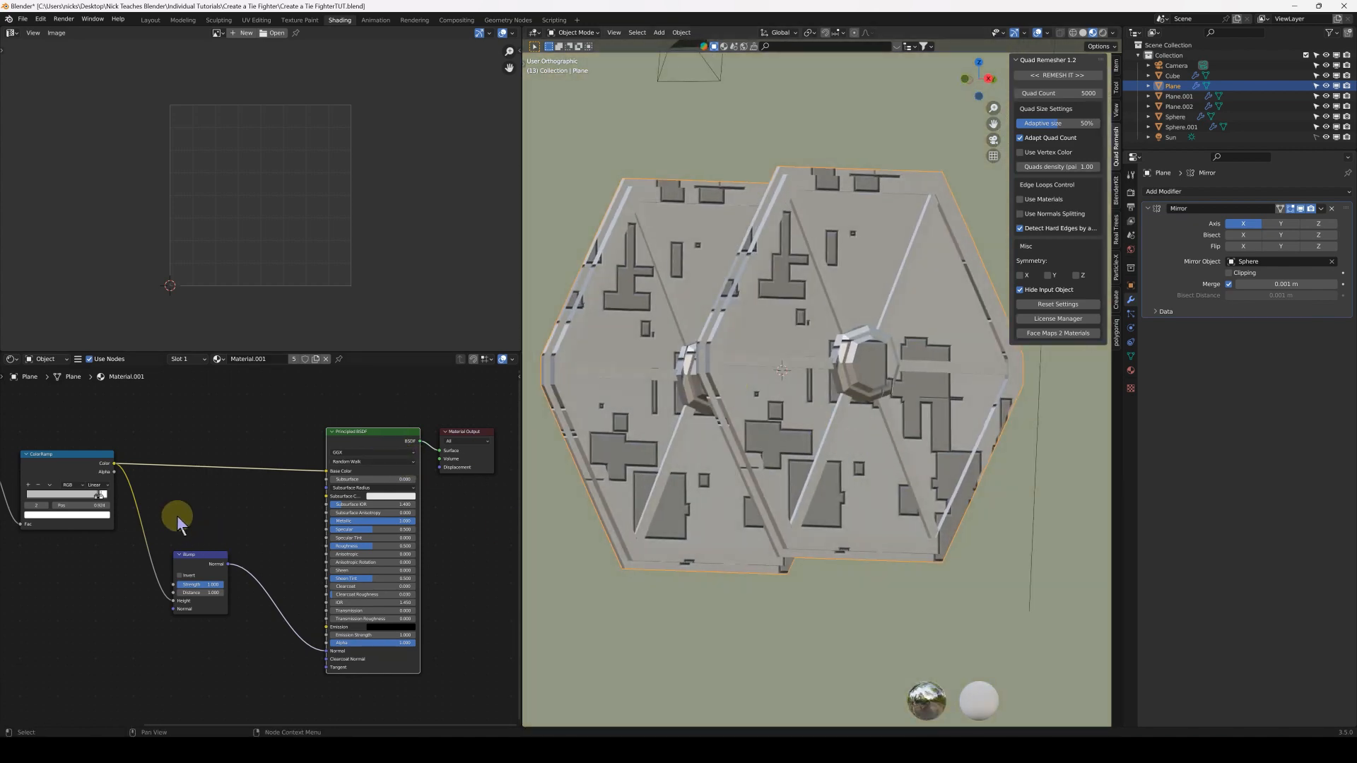
{"action": "middle_click_drag", "start_coordinate": [179, 521], "coordinate": [292, 512]}
{"action": "right_click_drag", "start_coordinate": [348, 442], "coordinate": [364, 479], "text": "ctrl"}
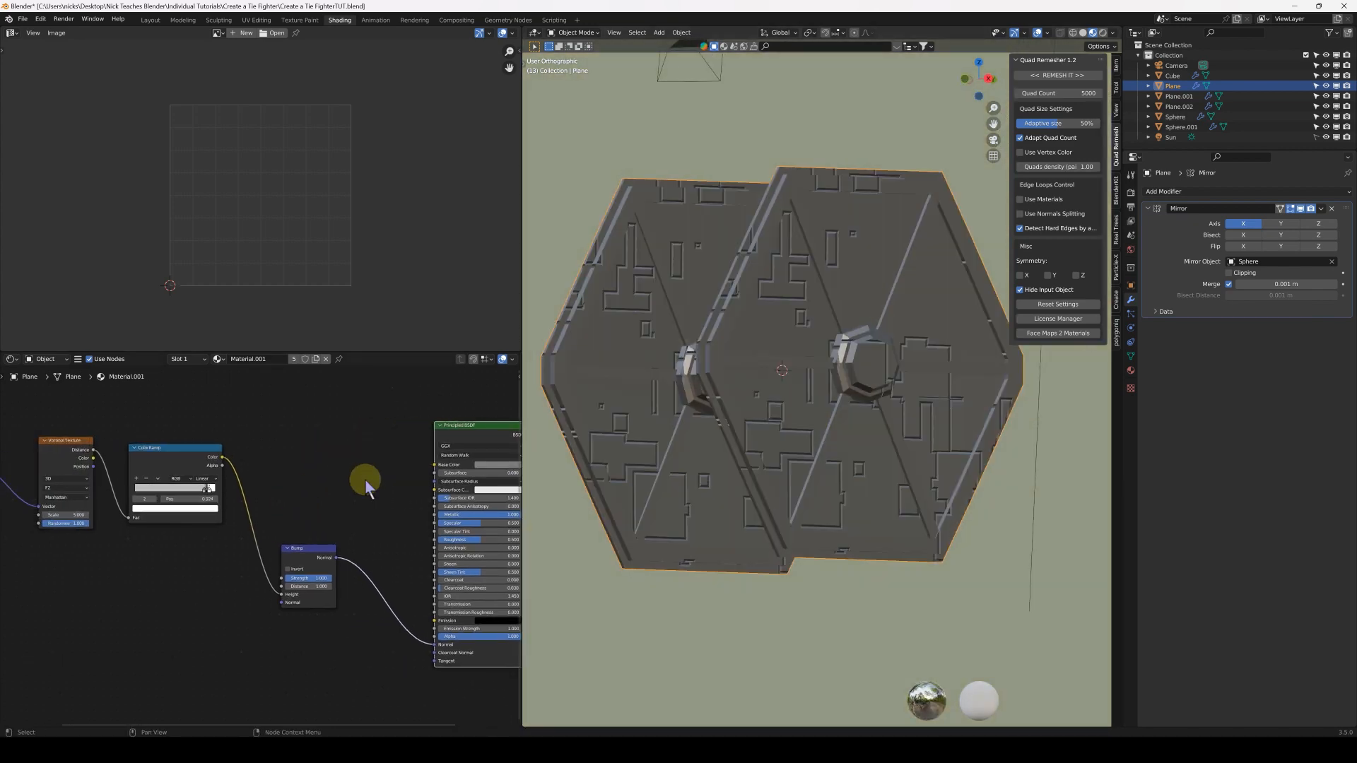
Increase the Voronoi Texture's scale to 9.200 for smaller panel details
{"action": "middle_click_drag", "start_coordinate": [796, 386], "coordinate": [853, 447]}
{"action": "scroll", "coordinate": [257, 539], "scroll_direction": "up", "scroll_amount": 4}
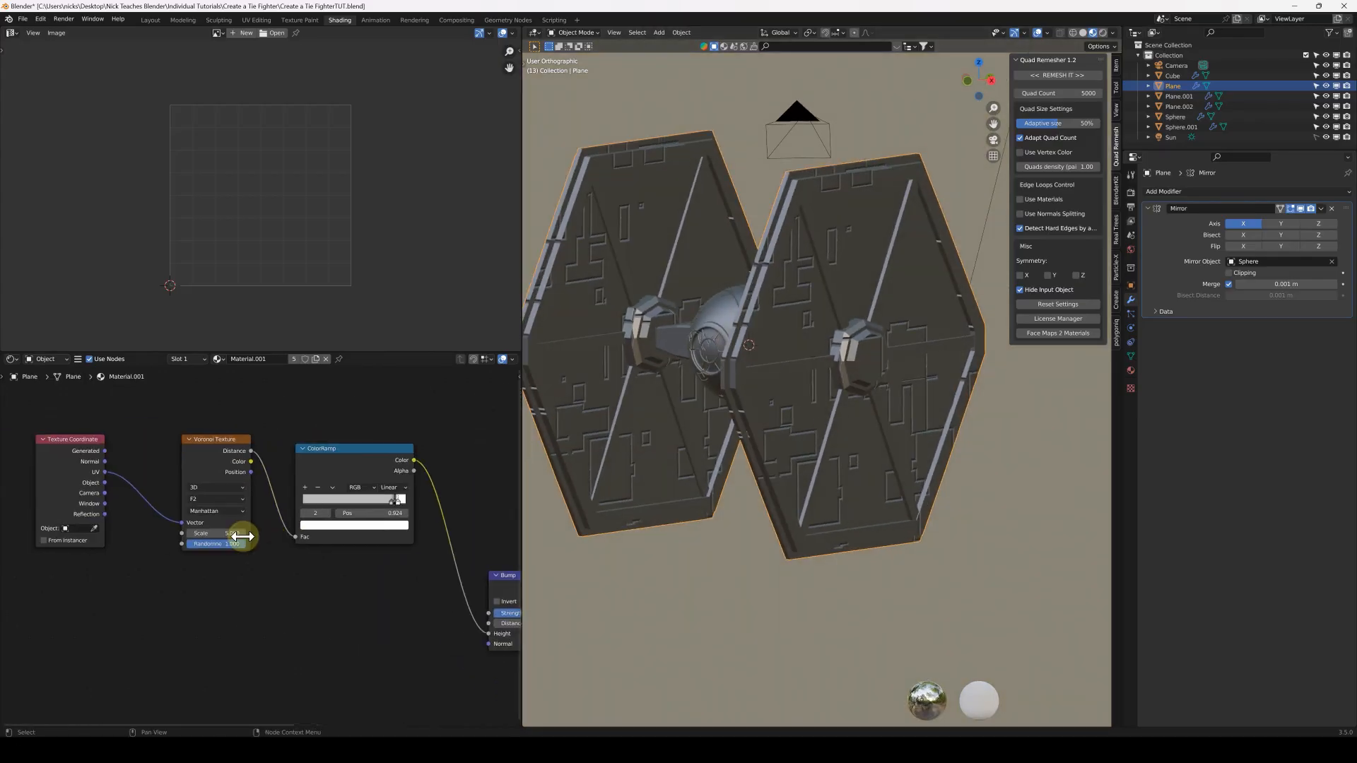
{"action": "mouse_move", "coordinate": [205, 530]}
{"action": "left_mouse_down"}
{"action": "mouse_move", "coordinate": [247, 529]}
{"action": "mouse_move", "coordinate": [202, 529]}
{"action": "left_mouse_up"}
Try Sphere Projection on all of the cockpit sphere's UVs, and replace it with Cube Projection
{"action": "middle_click_drag", "start_coordinate": [772, 363], "coordinate": [721, 358]}
{"action": "middle_click_drag", "start_coordinate": [628, 372], "coordinate": [820, 360], "text": "shift"}
{"action": "scroll", "coordinate": [737, 380], "scroll_direction": "up", "scroll_amount": 3}
{"action": "left_click", "coordinate": [732, 328]}
{"action": "key", "text": "Tab"}
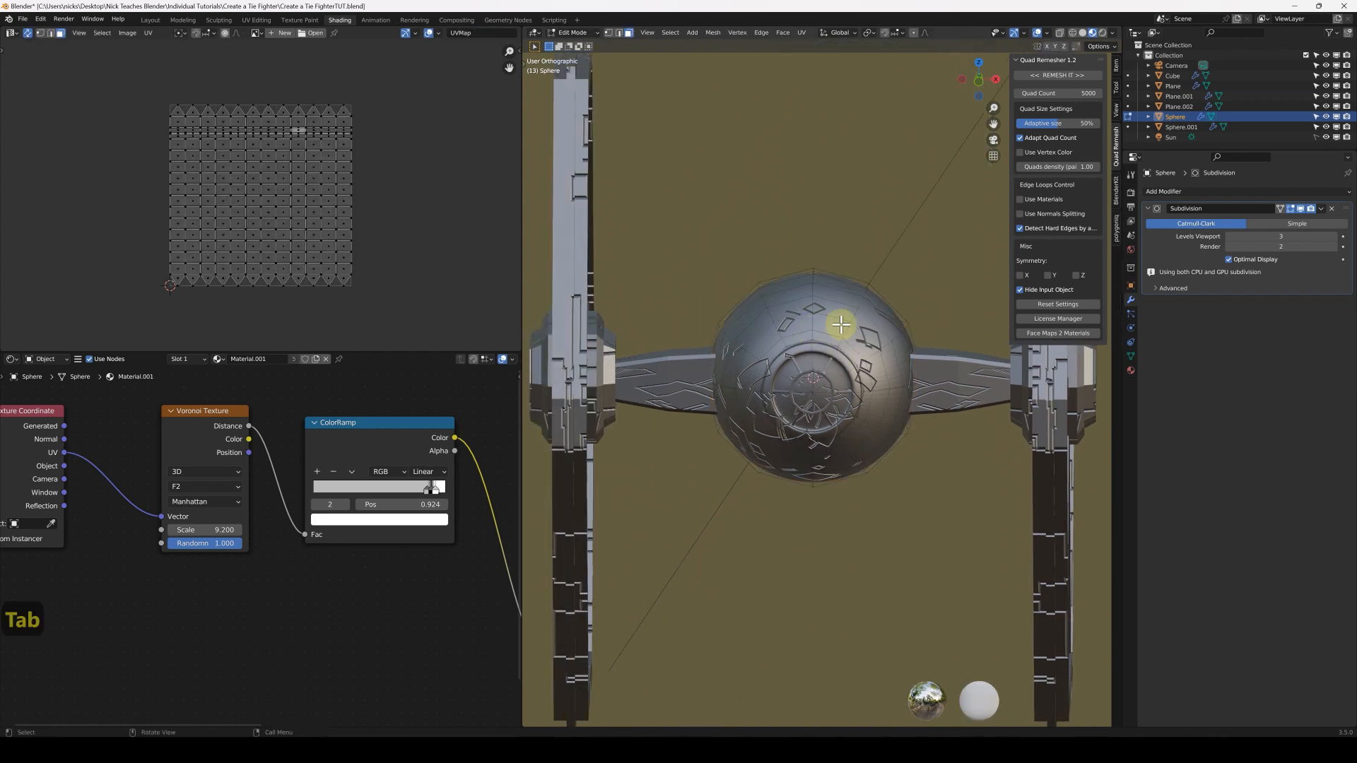
{"action": "key", "text": "a"}
{"action": "key", "text": "u"}
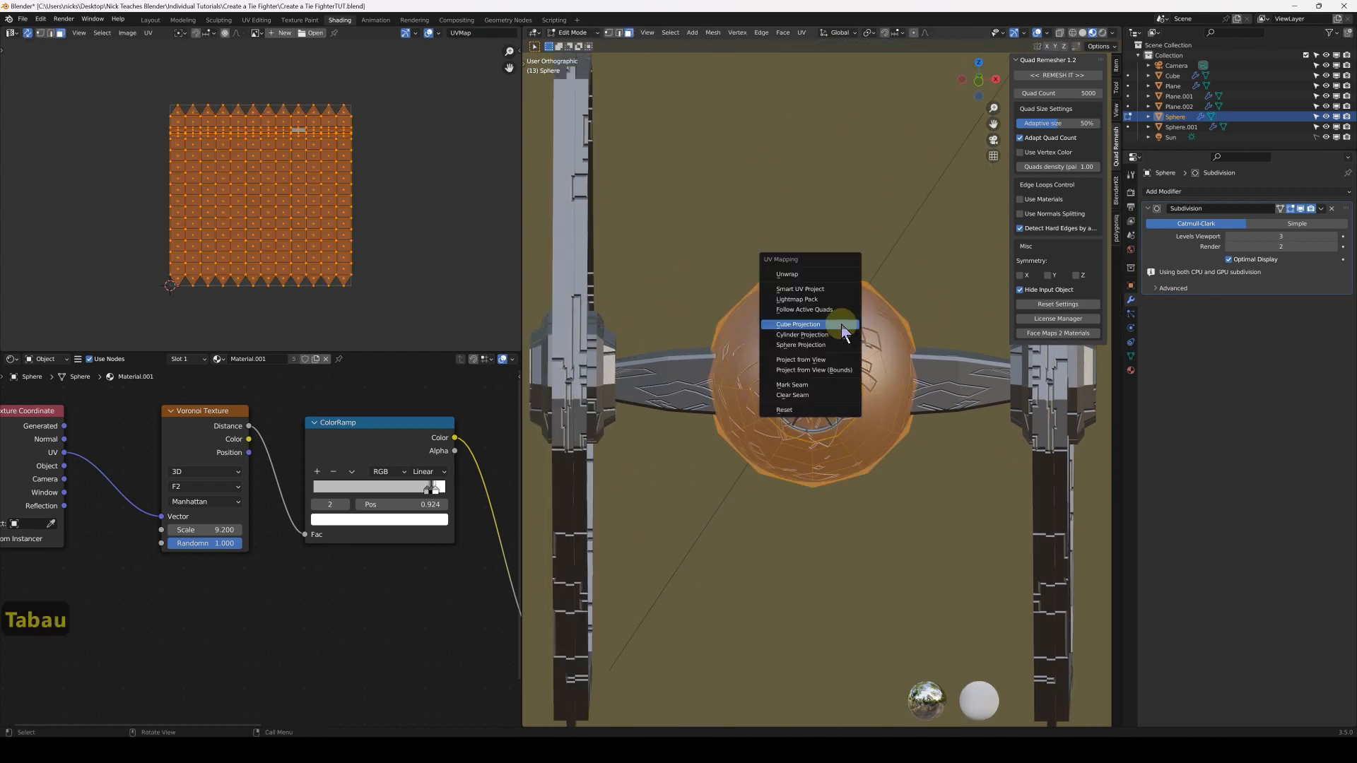
{"action": "left_click", "coordinate": [821, 346]}
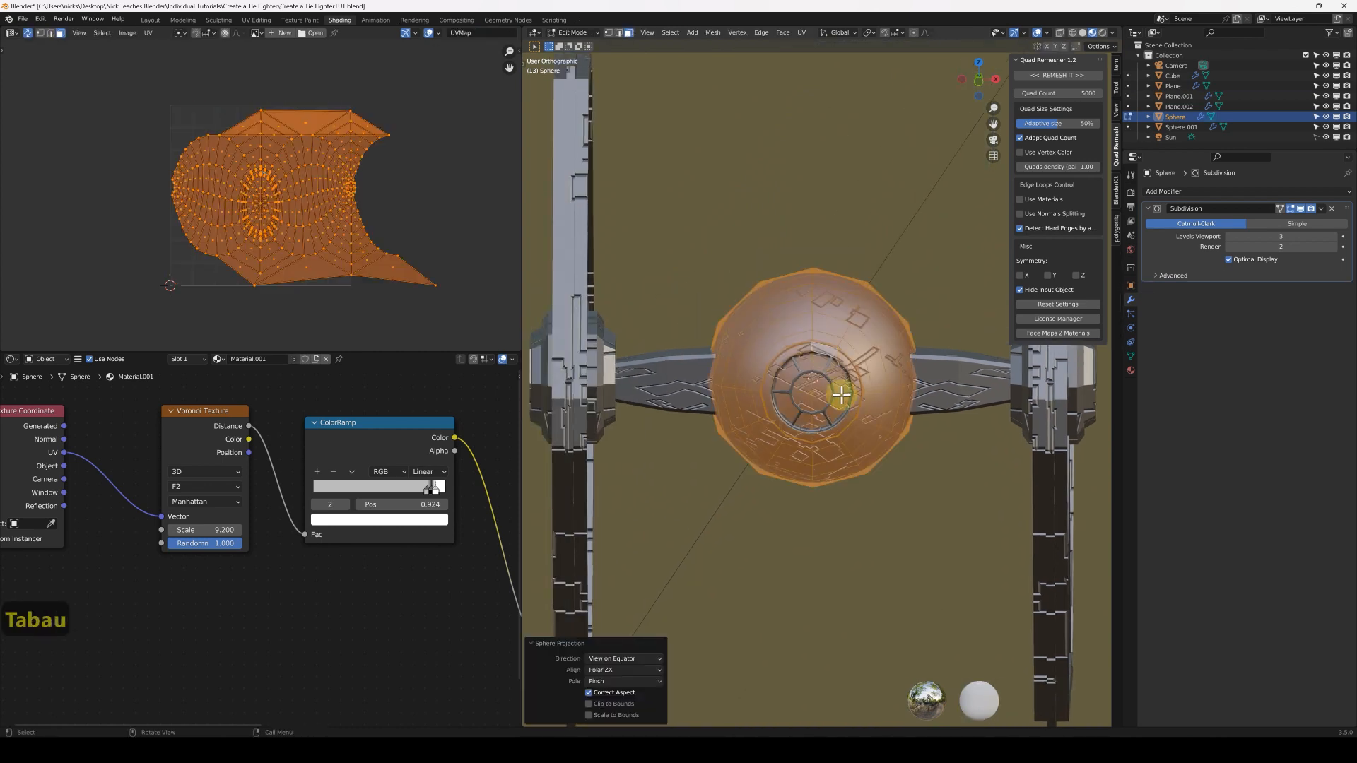
{"action": "key", "text": "u"}
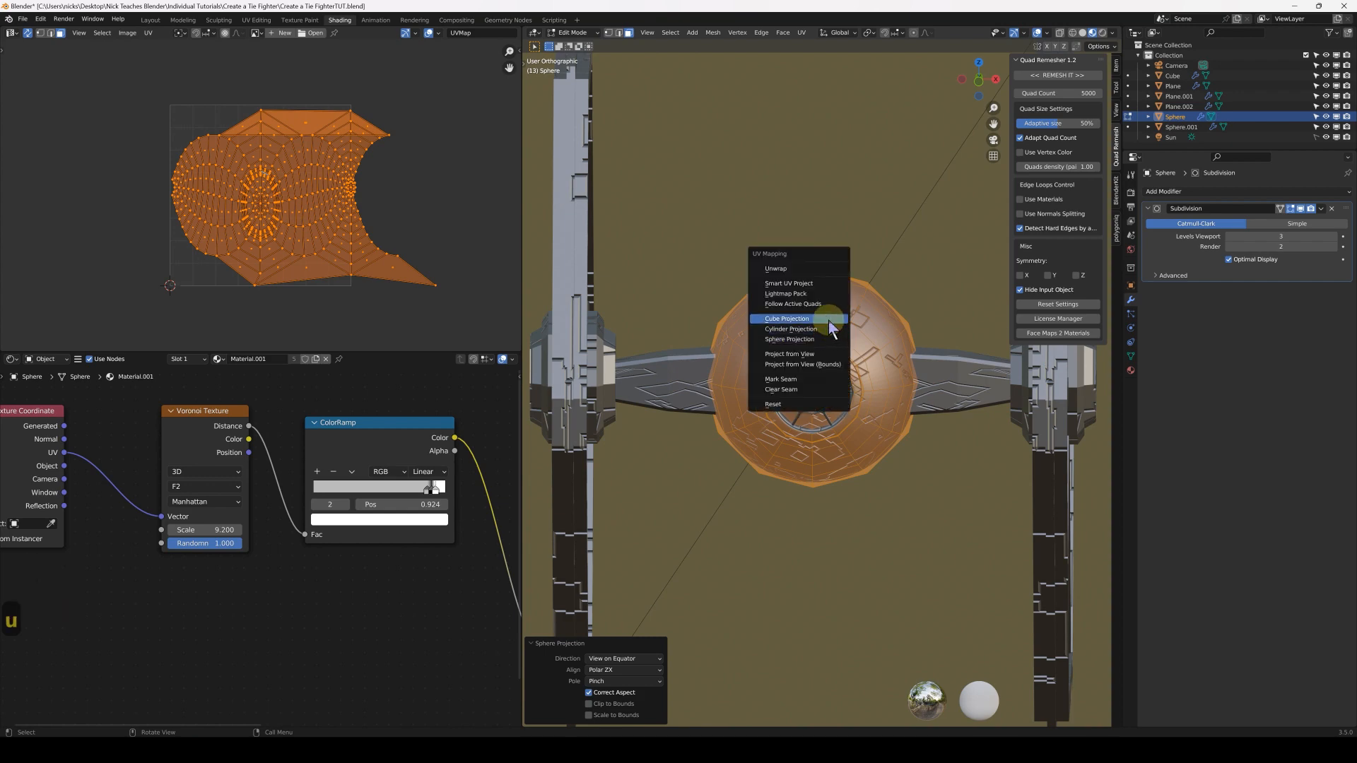
{"action": "left_click", "coordinate": [828, 321]}
{"action": "key", "text": "Tab"}
Brighten the ColorRamp's grey stop at 0.864 to white and set the other white stop's position to 0.912
{"action": "middle_click_drag", "start_coordinate": [845, 382], "coordinate": [787, 366]}
{"action": "scroll", "coordinate": [901, 385], "scroll_direction": "down", "scroll_amount": 2}
{"action": "scroll", "coordinate": [986, 387], "scroll_direction": "up", "scroll_amount": 3}
{"action": "scroll", "coordinate": [769, 365], "scroll_direction": "up", "scroll_amount": 1}
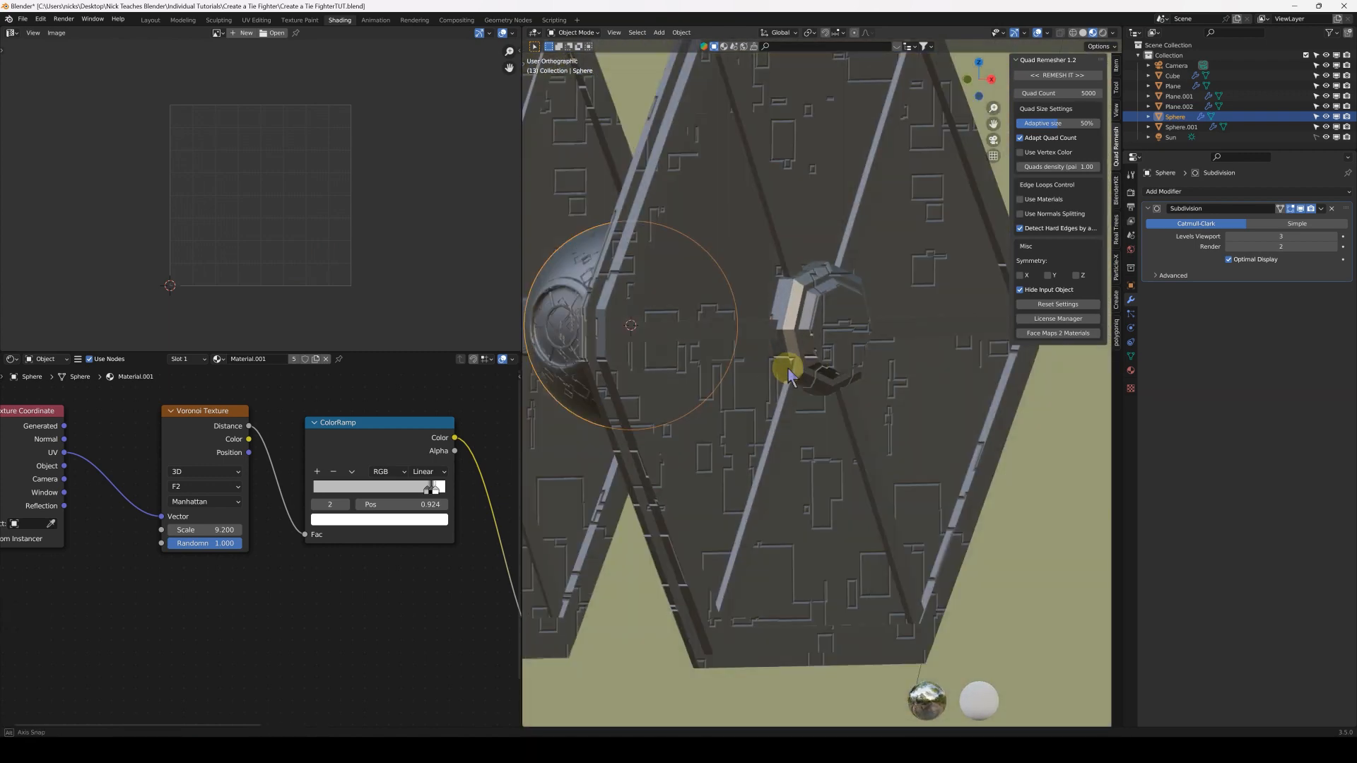
{"action": "scroll", "coordinate": [251, 499], "scroll_direction": "up", "scroll_amount": 1}
{"action": "middle_click_drag", "start_coordinate": [395, 462], "coordinate": [282, 455]}
{"action": "scroll", "coordinate": [372, 457], "scroll_direction": "up", "scroll_amount": 2}
{"action": "middle_click_drag", "start_coordinate": [373, 457], "coordinate": [311, 466]}
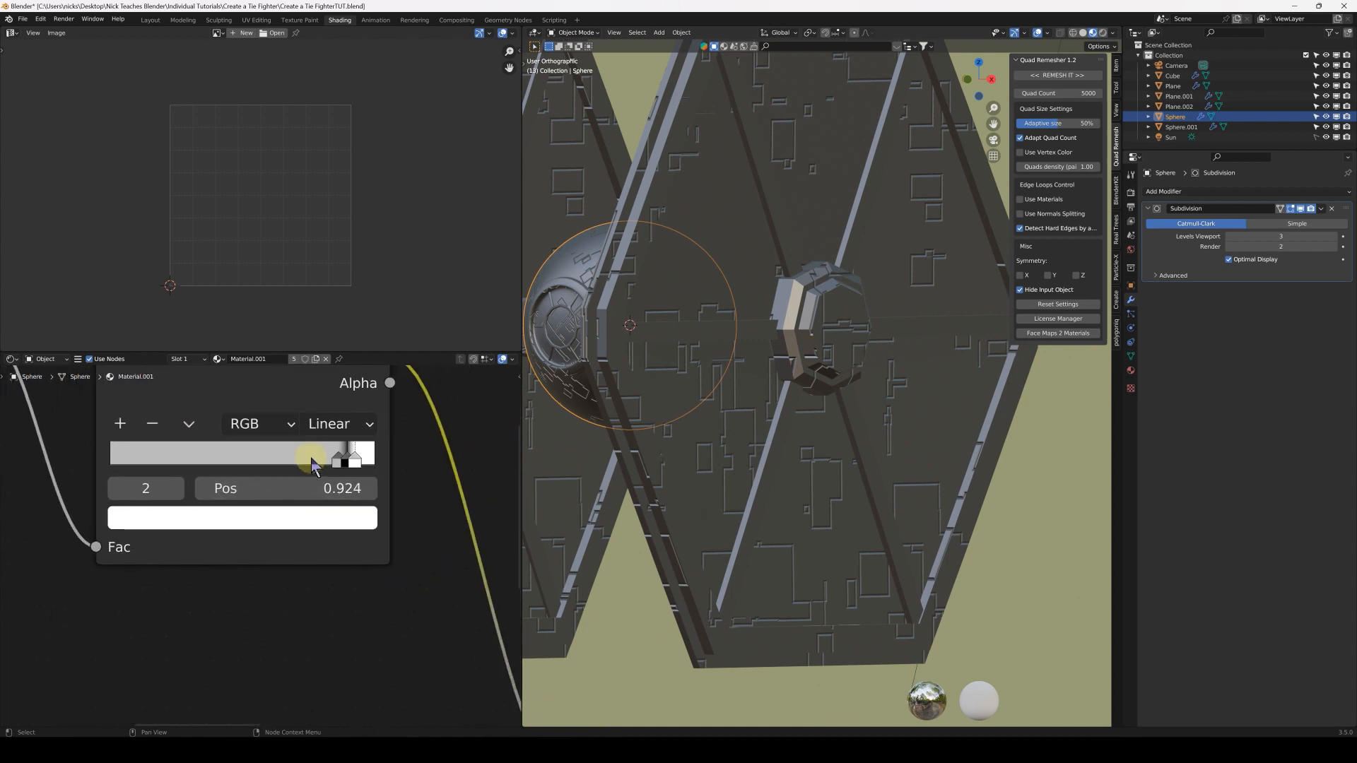
{"action": "left_click", "coordinate": [338, 465]}
{"action": "left_click", "coordinate": [342, 516]}
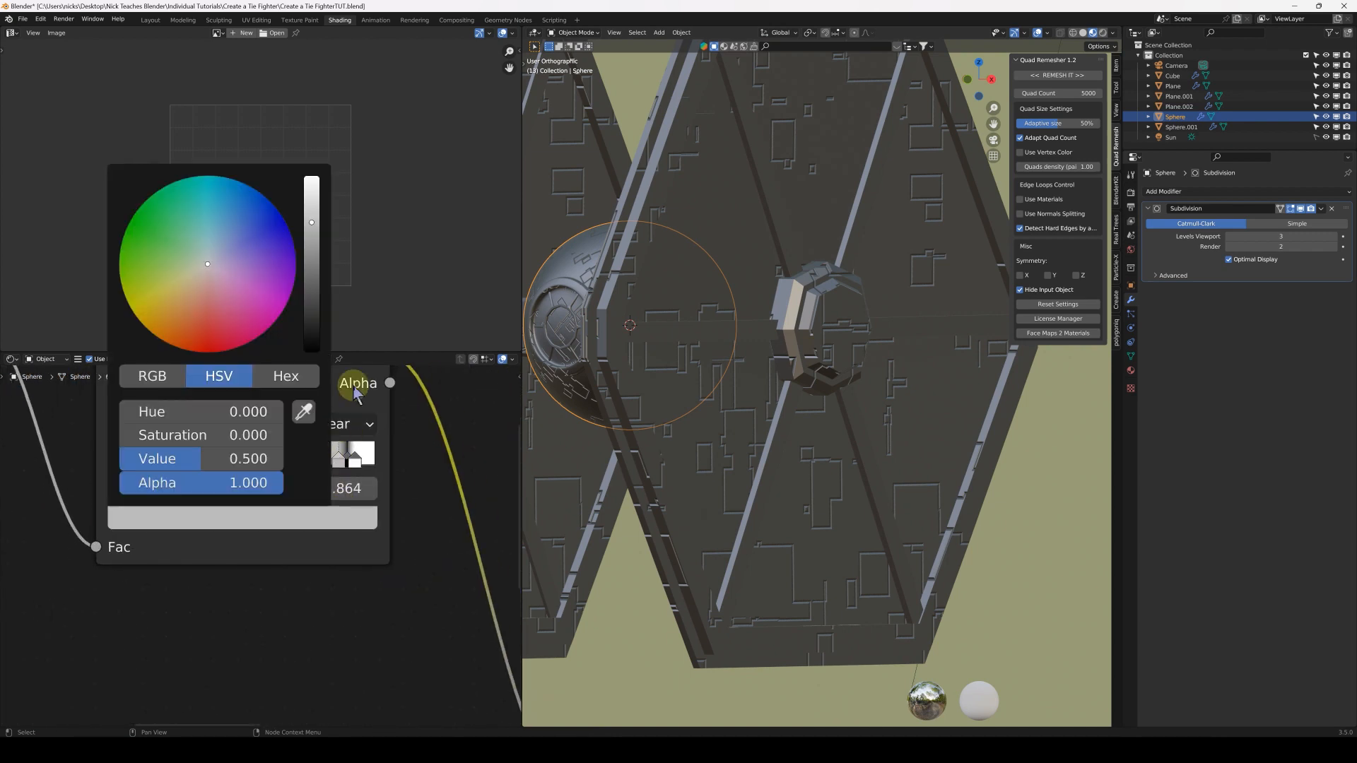
{"action": "left_click", "coordinate": [311, 186]}
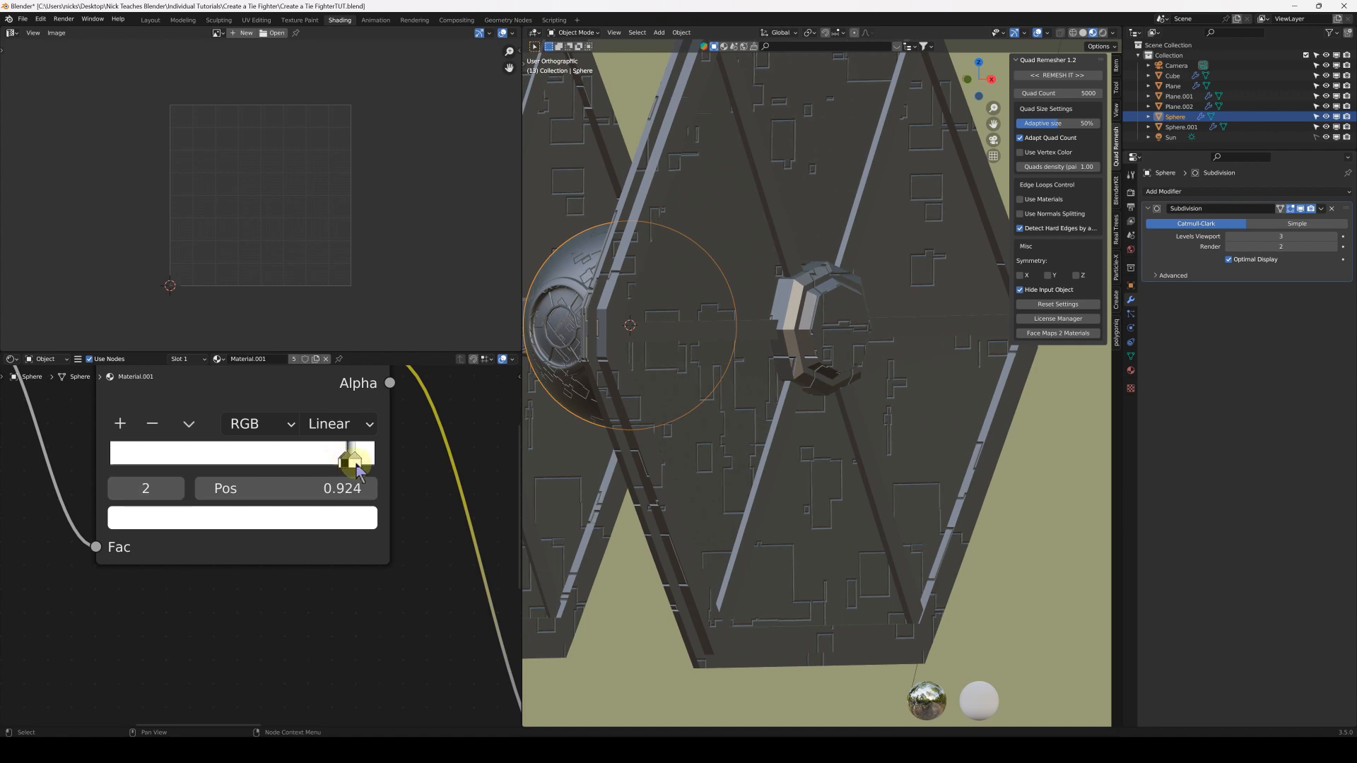
Open the hexagonal wing mesh in Edit Mode
{"action": "middle_click_drag", "start_coordinate": [917, 393], "coordinate": [867, 480]}
{"action": "scroll", "coordinate": [857, 405], "scroll_direction": "down", "scroll_amount": 3}
{"action": "middle_click_drag", "start_coordinate": [790, 467], "coordinate": [797, 424]}
{"action": "scroll", "coordinate": [778, 360], "scroll_direction": "up", "scroll_amount": 3}
{"action": "key", "text": "Tab"}
{"action": "key", "text": "Tab"}
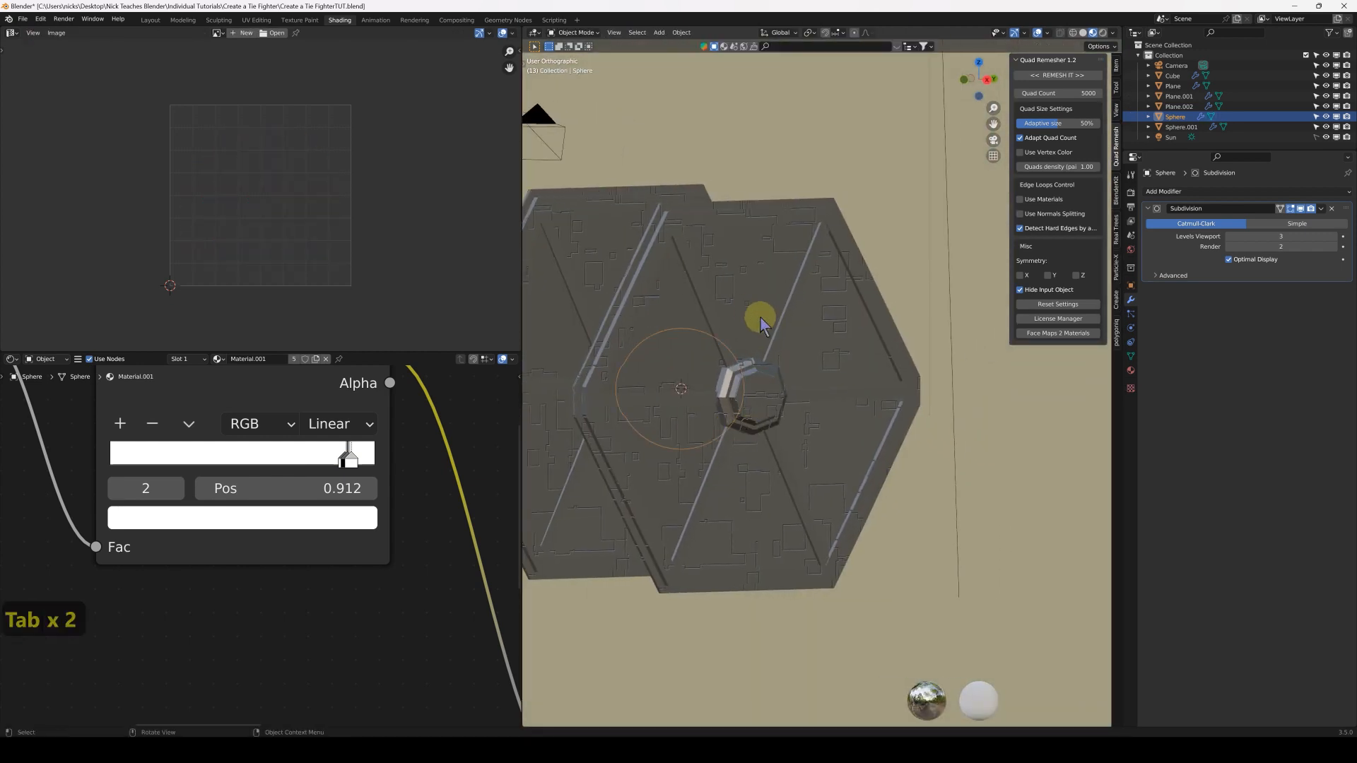
{"action": "left_click", "coordinate": [820, 380]}
{"action": "middle_click_drag", "start_coordinate": [820, 374], "coordinate": [867, 365]}
{"action": "scroll", "coordinate": [839, 394], "scroll_direction": "up", "scroll_amount": 1}
{"action": "key", "text": "Tab"}
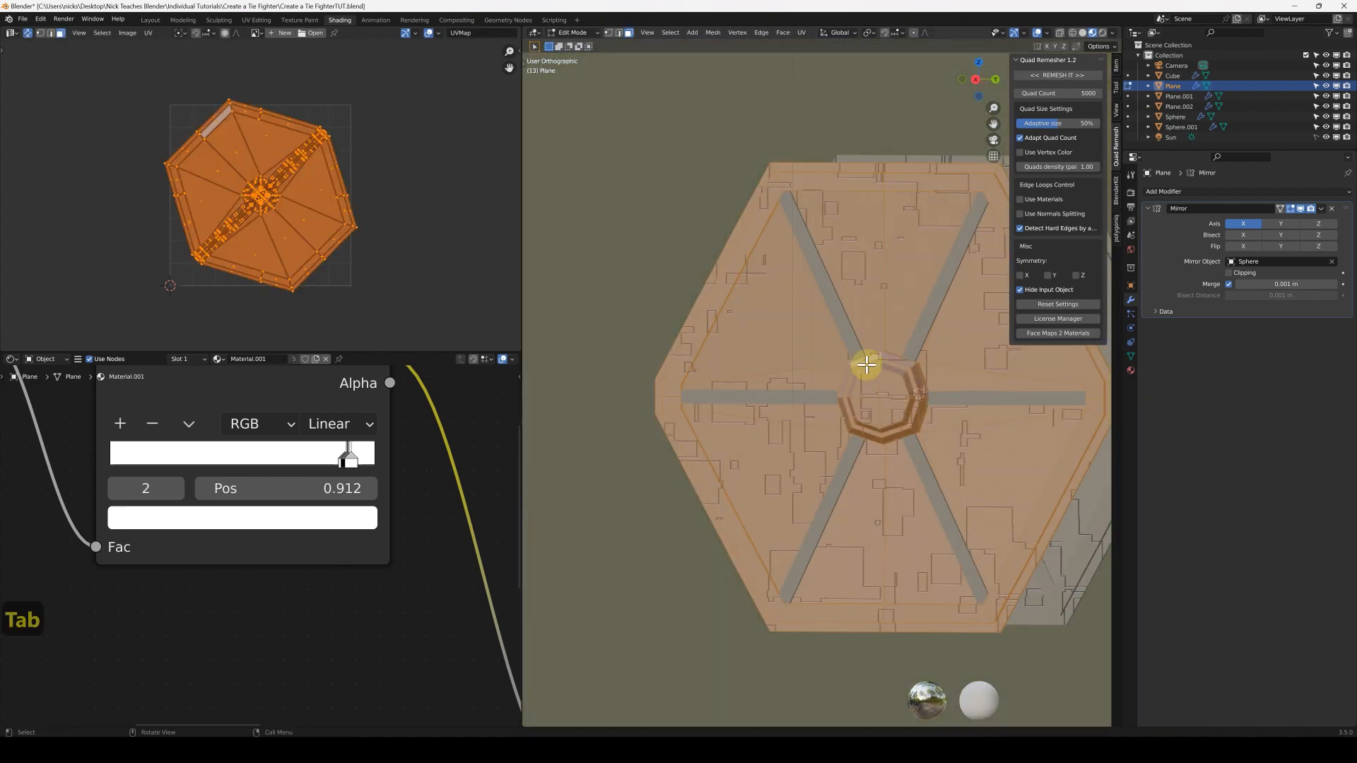
Show the wing in right orthographic view with solid shading and X-ray, with no faces selected
{"action": "key", "text": "3"}
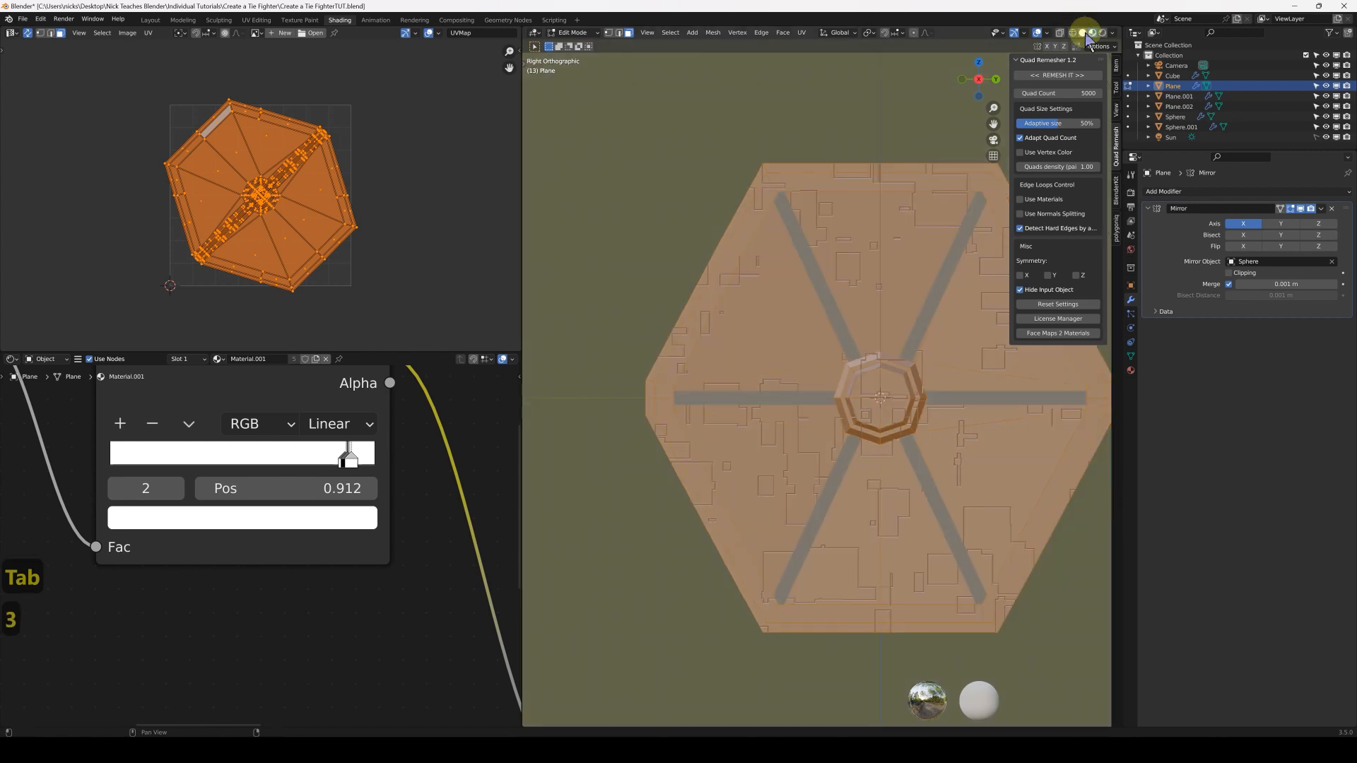
{"action": "left_click", "coordinate": [1082, 32]}
{"action": "middle_click_drag", "start_coordinate": [914, 433], "coordinate": [821, 404], "text": "shift"}
{"action": "left_click", "coordinate": [888, 368]}
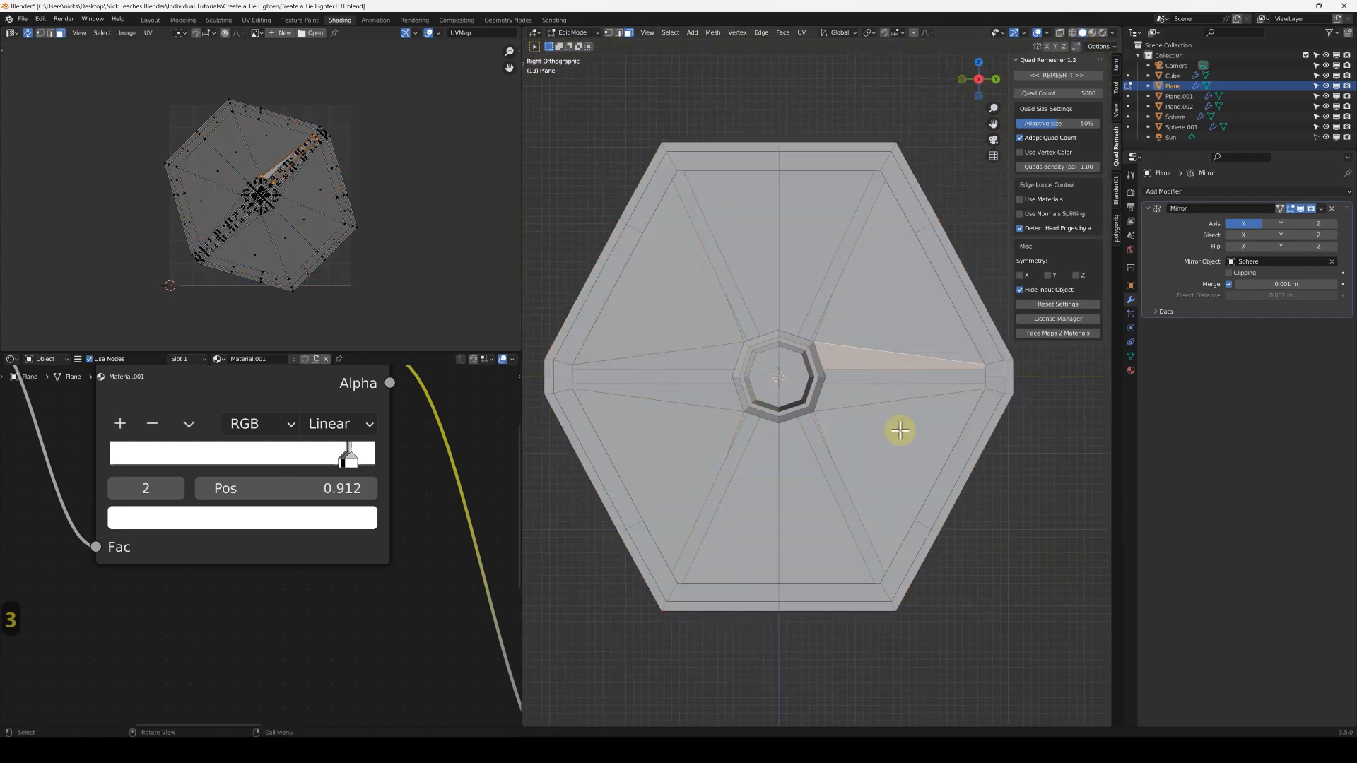
{"action": "key", "text": "alt+z"}
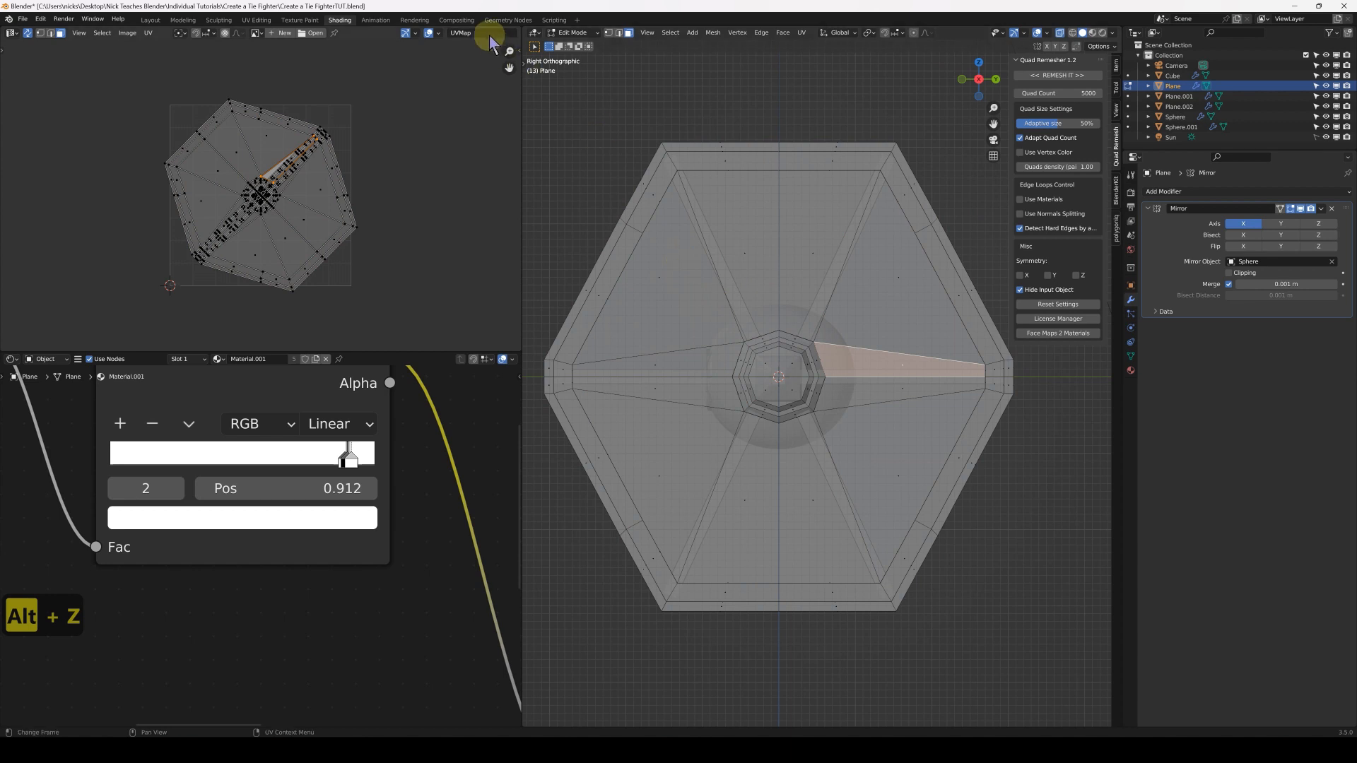
{"action": "left_click", "coordinate": [660, 86]}
Circle-select the large triangular panel faces between the wing's spokes and turn X-ray off
{"action": "key", "text": "c"}
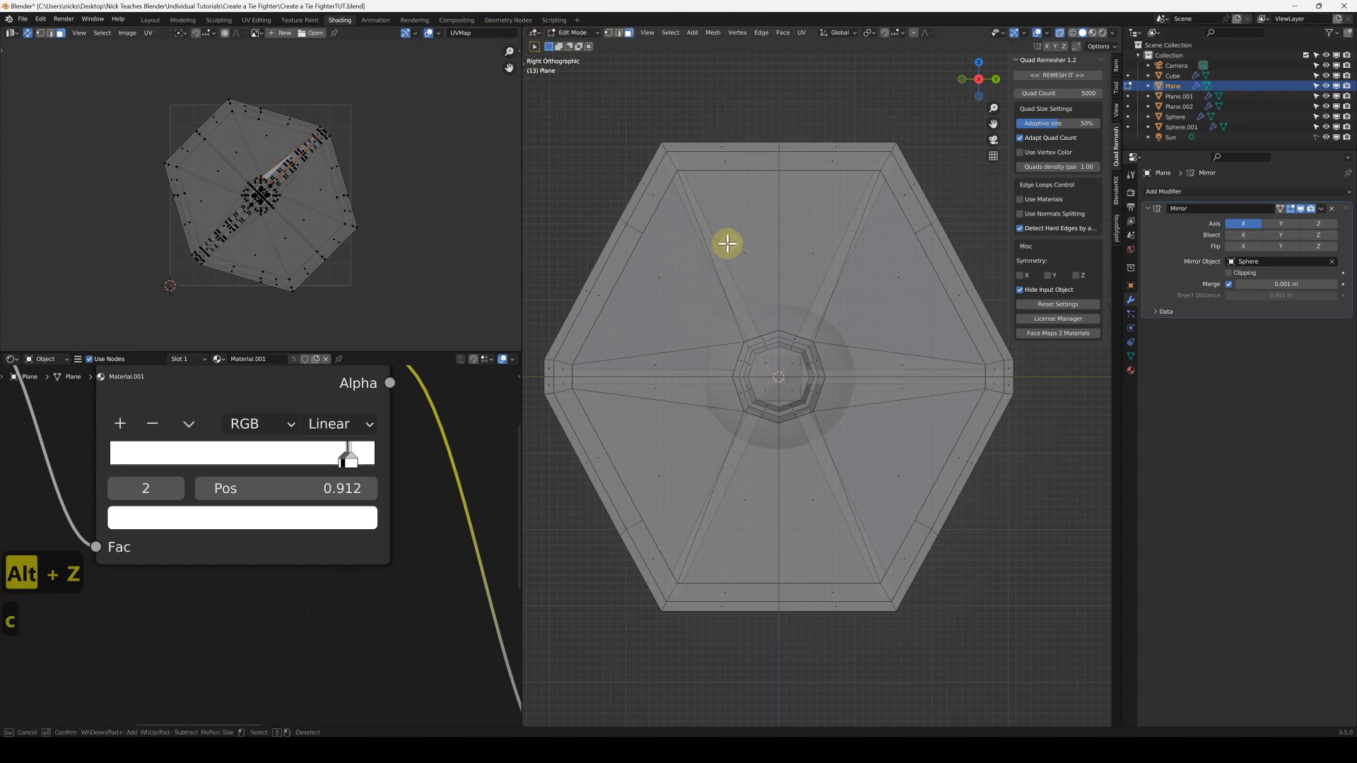
{"action": "mouse_move", "coordinate": [668, 270]}
{"action": "left_mouse_down"}
{"action": "mouse_move", "coordinate": [636, 385]}
{"action": "mouse_move", "coordinate": [657, 396]}
{"action": "mouse_move", "coordinate": [709, 506]}
{"action": "mouse_move", "coordinate": [819, 504]}
{"action": "left_mouse_up"}
{"action": "right_click", "coordinate": [894, 486]}
{"action": "key", "text": "c"}
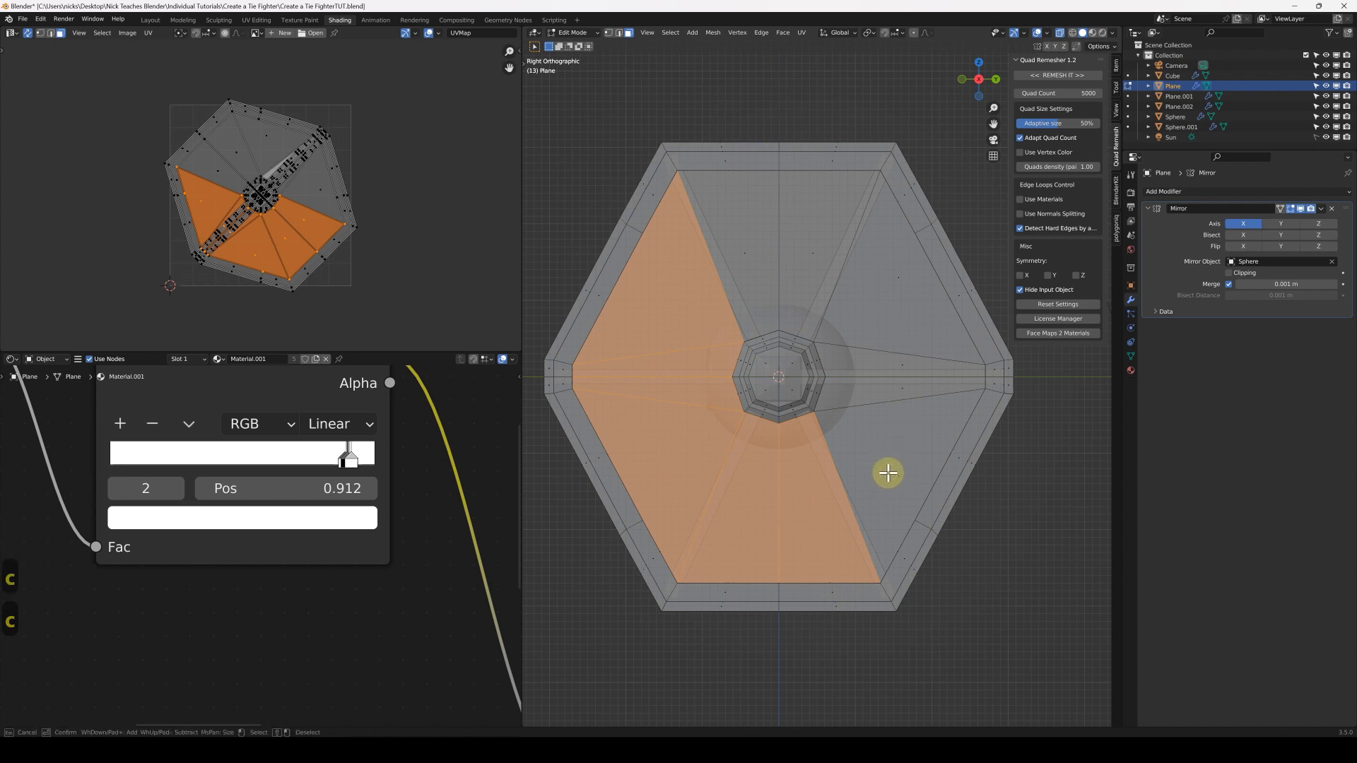
{"action": "mouse_move", "coordinate": [884, 472]}
{"action": "left_mouse_down"}
{"action": "mouse_move", "coordinate": [909, 379]}
{"action": "mouse_move", "coordinate": [905, 397]}
{"action": "mouse_move", "coordinate": [875, 262]}
{"action": "mouse_move", "coordinate": [757, 252]}
{"action": "mouse_move", "coordinate": [735, 387]}
{"action": "mouse_move", "coordinate": [752, 387]}
{"action": "left_mouse_up"}
{"action": "right_click", "coordinate": [752, 387]}
{"action": "mouse_move", "coordinate": [751, 387]}
{"action": "middle_mouse_down"}
{"action": "mouse_move", "coordinate": [872, 388]}
{"action": "mouse_move", "coordinate": [735, 393]}
{"action": "middle_mouse_up"}
{"action": "key", "text": "alt+z"}
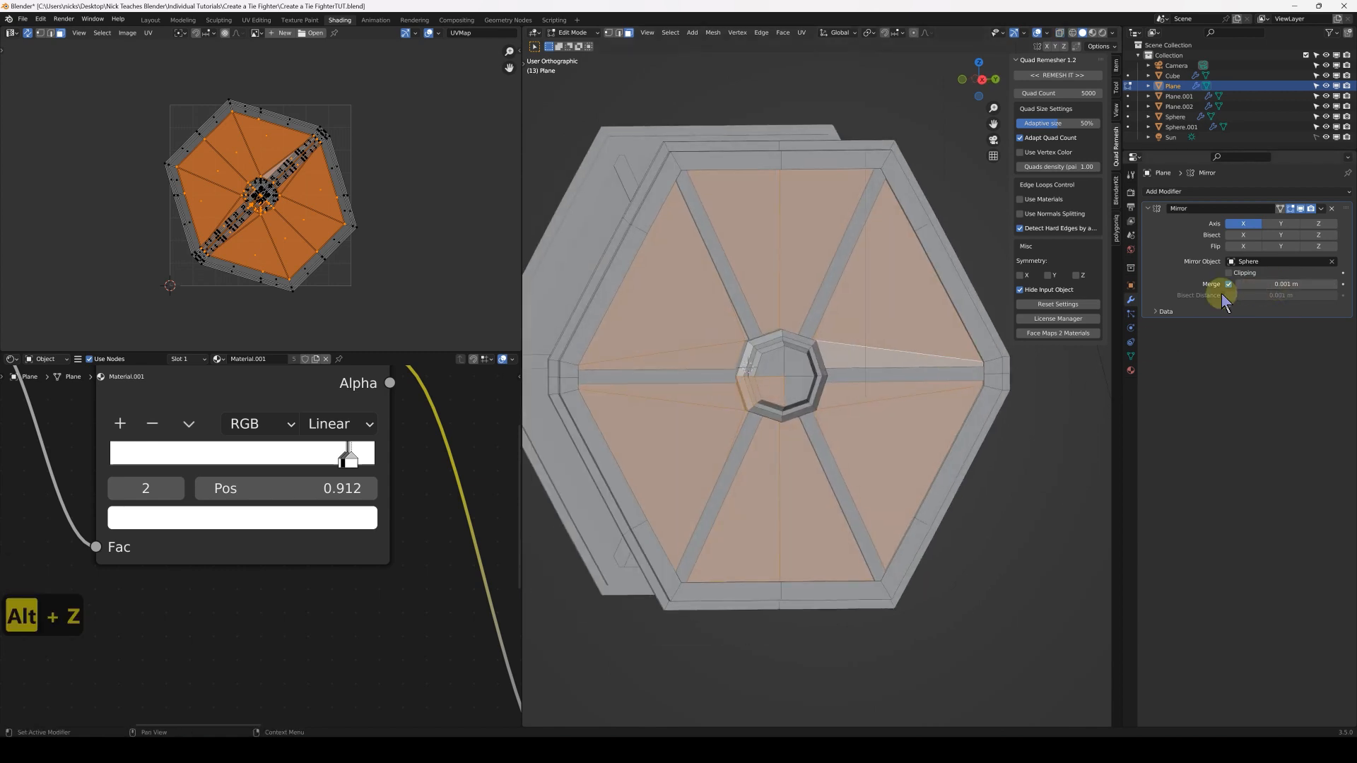
Add a second material slot containing Material, assign it to the selected wing panels, and return to material preview shading
{"action": "left_click", "coordinate": [1131, 370]}
{"action": "left_click", "coordinate": [1319, 205]}
{"action": "left_click", "coordinate": [1160, 251]}
{"action": "left_click", "coordinate": [1184, 264]}
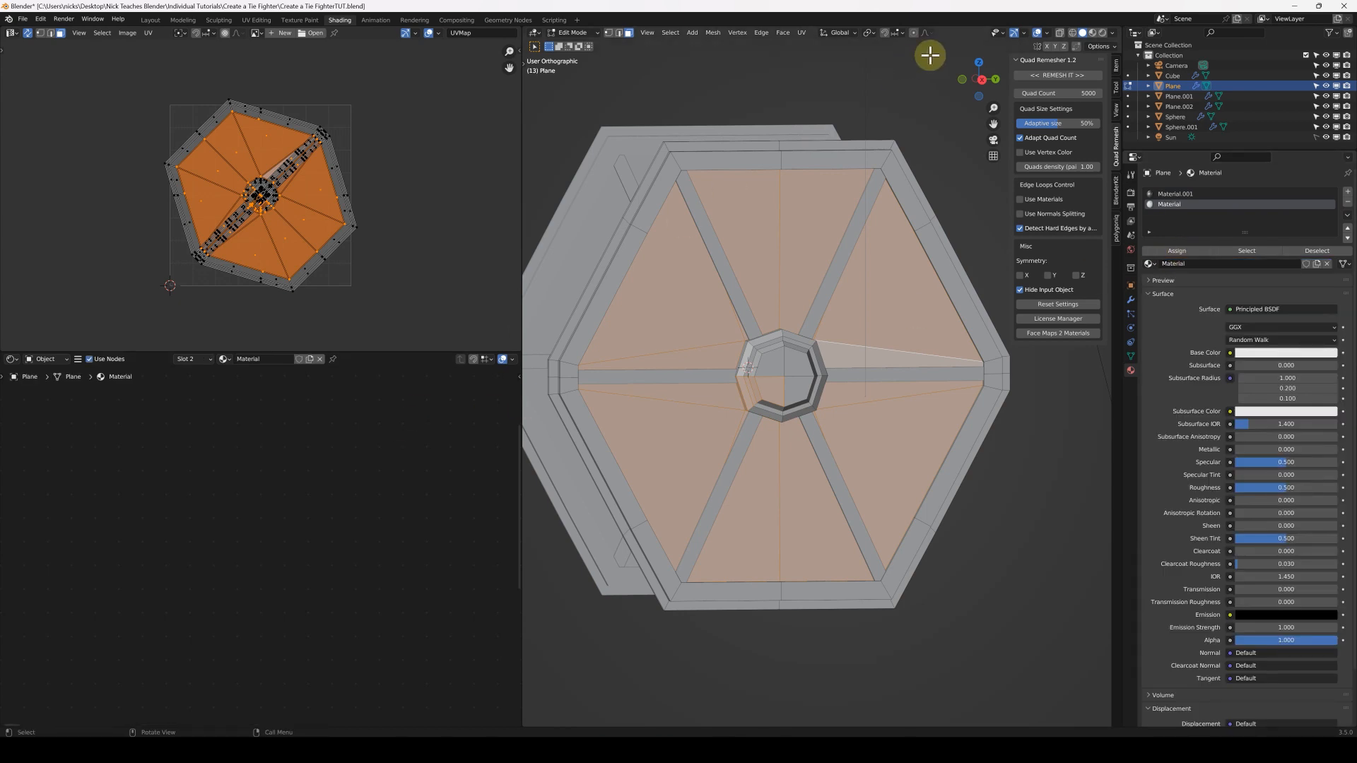
{"action": "left_click", "coordinate": [1082, 32]}
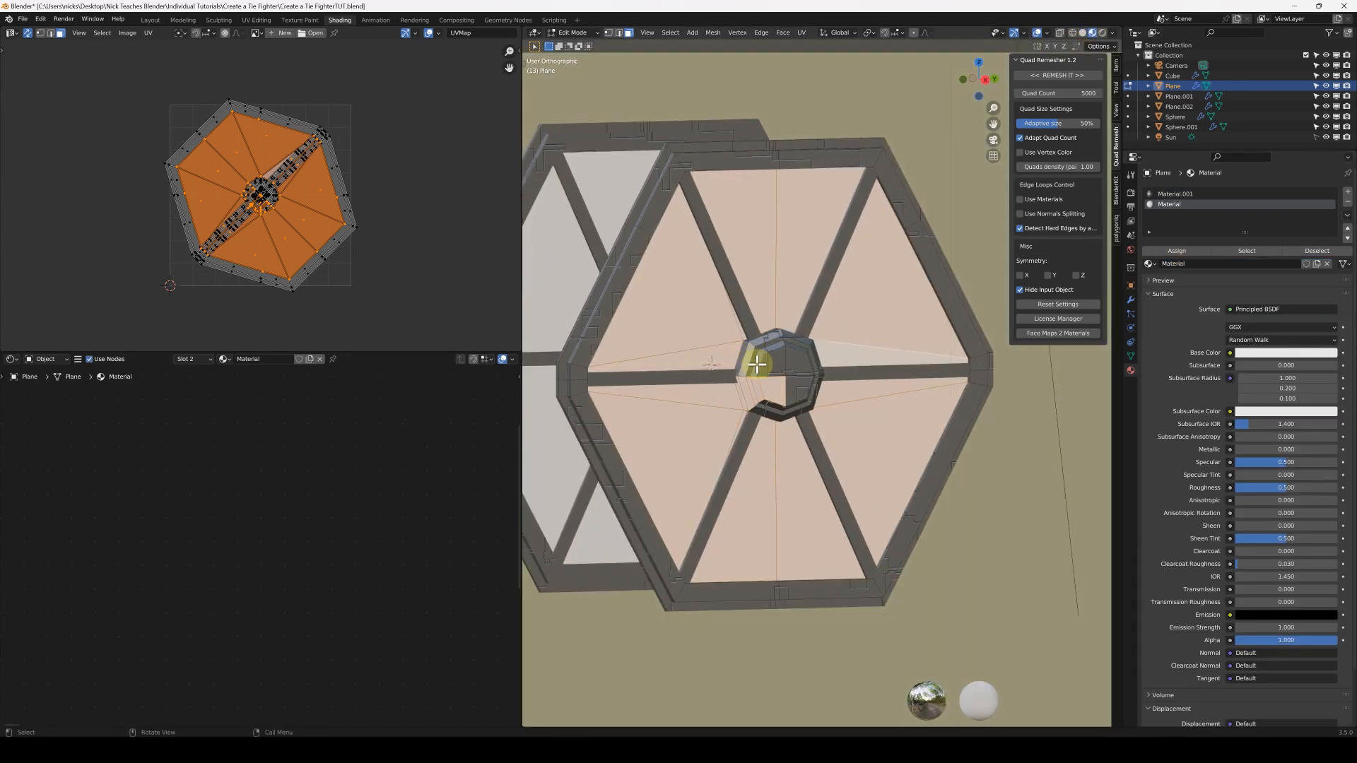
Reassign Material.001 to the wrongly coloured faces on the wing's central hub and return to Object Mode
{"action": "key", "text": "Tab"}
{"action": "middle_click_drag", "start_coordinate": [788, 267], "coordinate": [804, 297]}
{"action": "middle_click_drag", "start_coordinate": [756, 370], "coordinate": [859, 370]}
{"action": "scroll", "coordinate": [749, 392], "scroll_direction": "up", "scroll_amount": 4}
{"action": "key", "text": "Tab"}
{"action": "scroll", "coordinate": [856, 369], "scroll_direction": "up", "scroll_amount": 2}
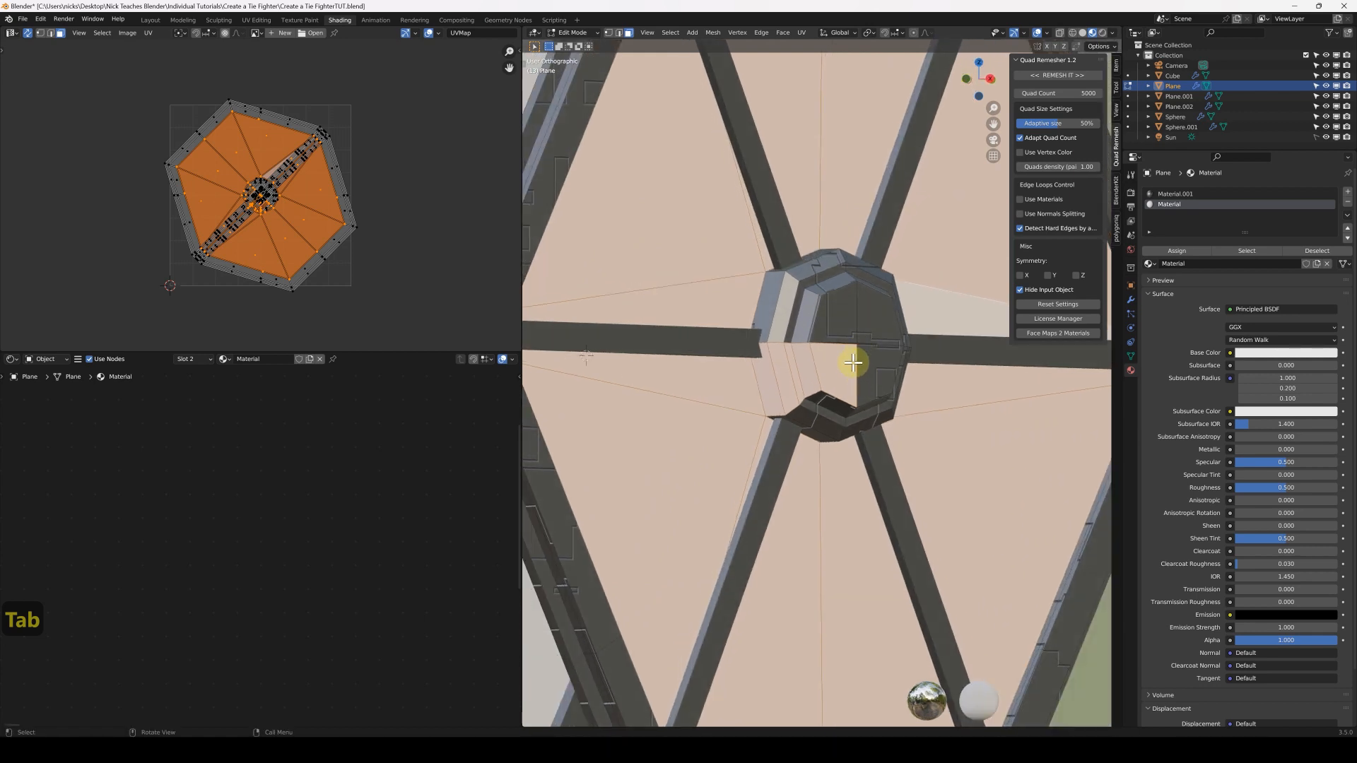
{"action": "left_click", "coordinate": [835, 369]}
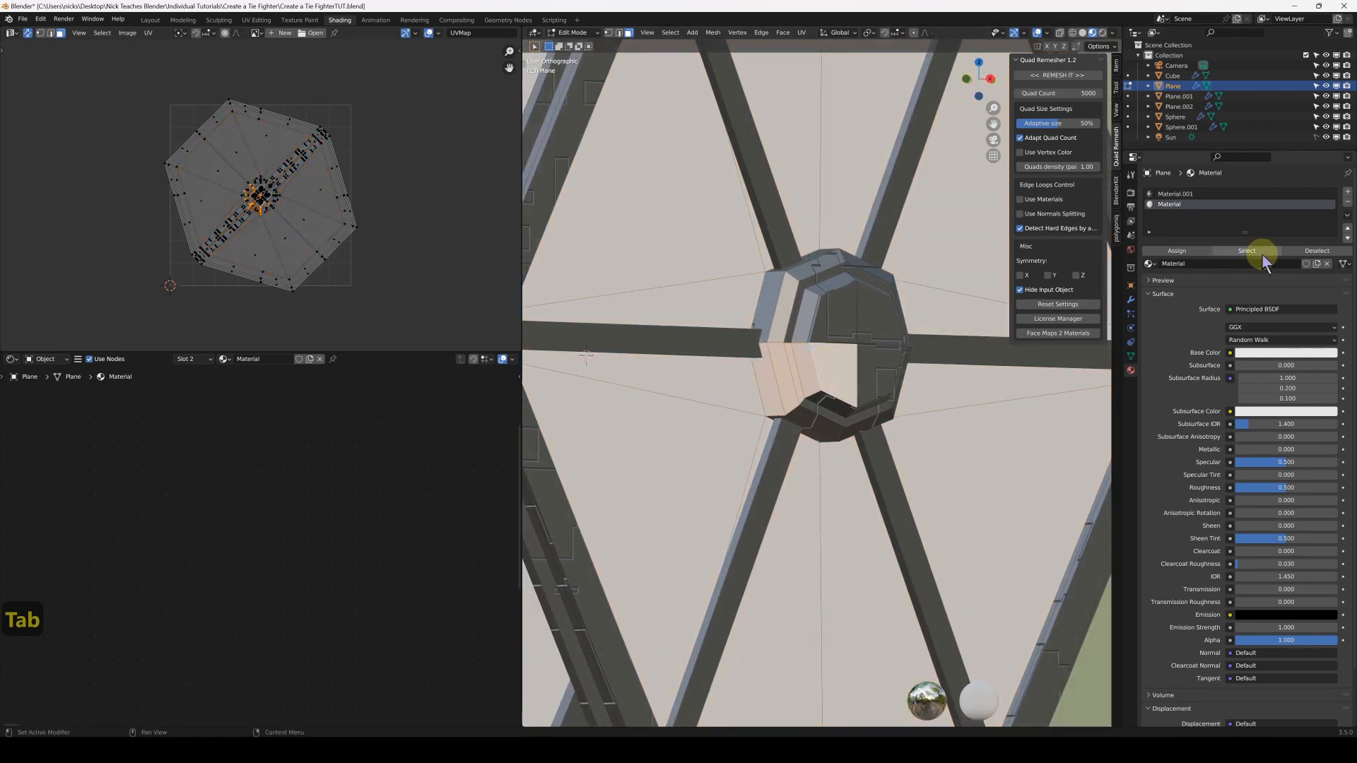
{"action": "left_click", "coordinate": [1175, 193]}
{"action": "left_click", "coordinate": [1176, 251]}
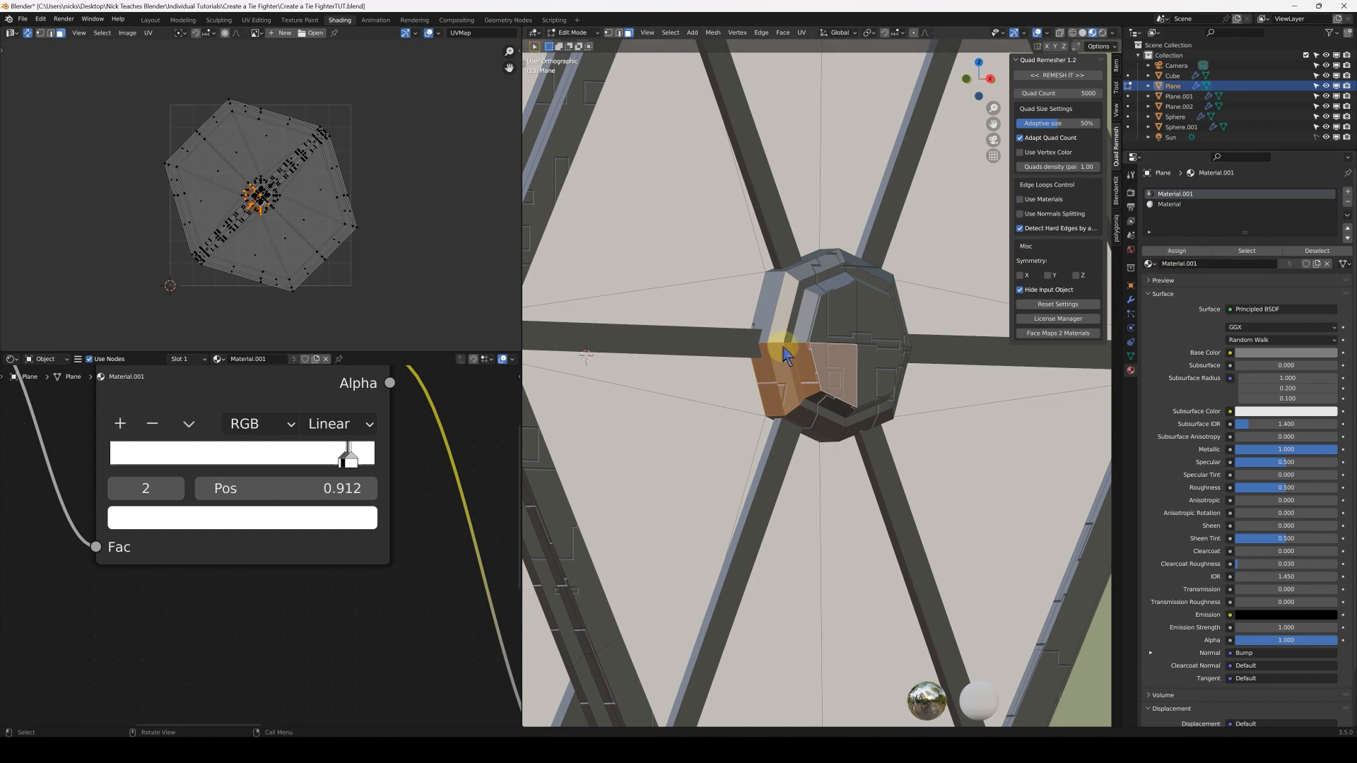
{"action": "key", "text": "Tab"}
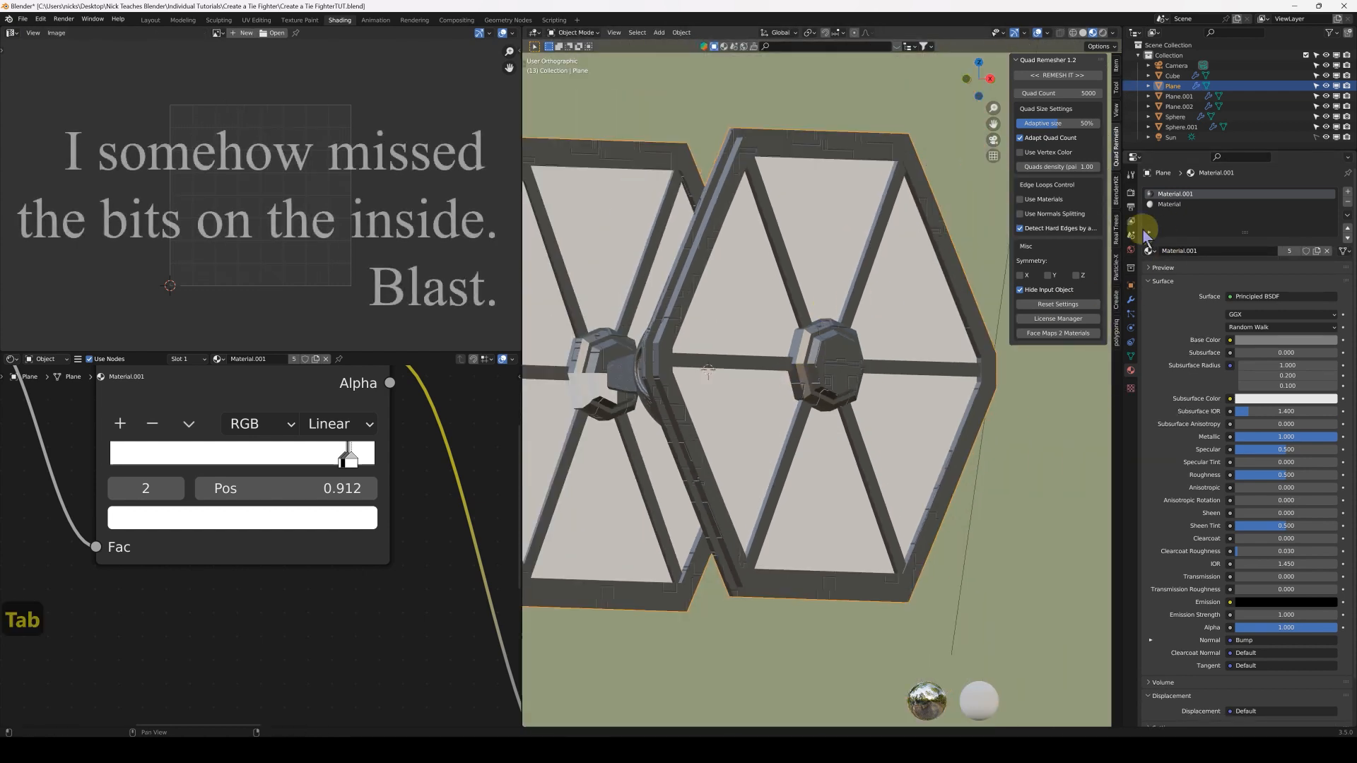
Rename the wing's second material innerWing and its first material body
{"action": "left_click", "coordinate": [1172, 204]}
{"action": "type", "text": "inner"}
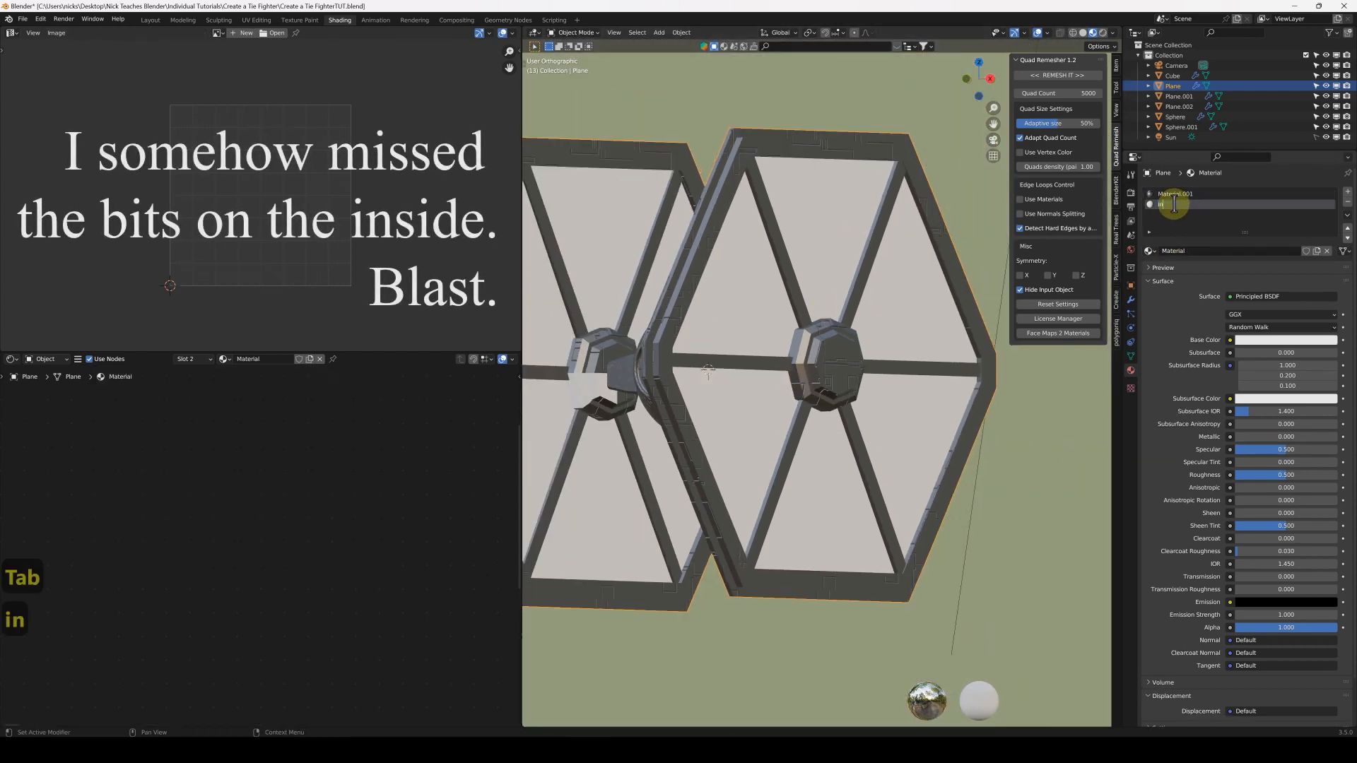
{"action": "type", "text": "Wing"}
{"action": "key", "text": "Return"}
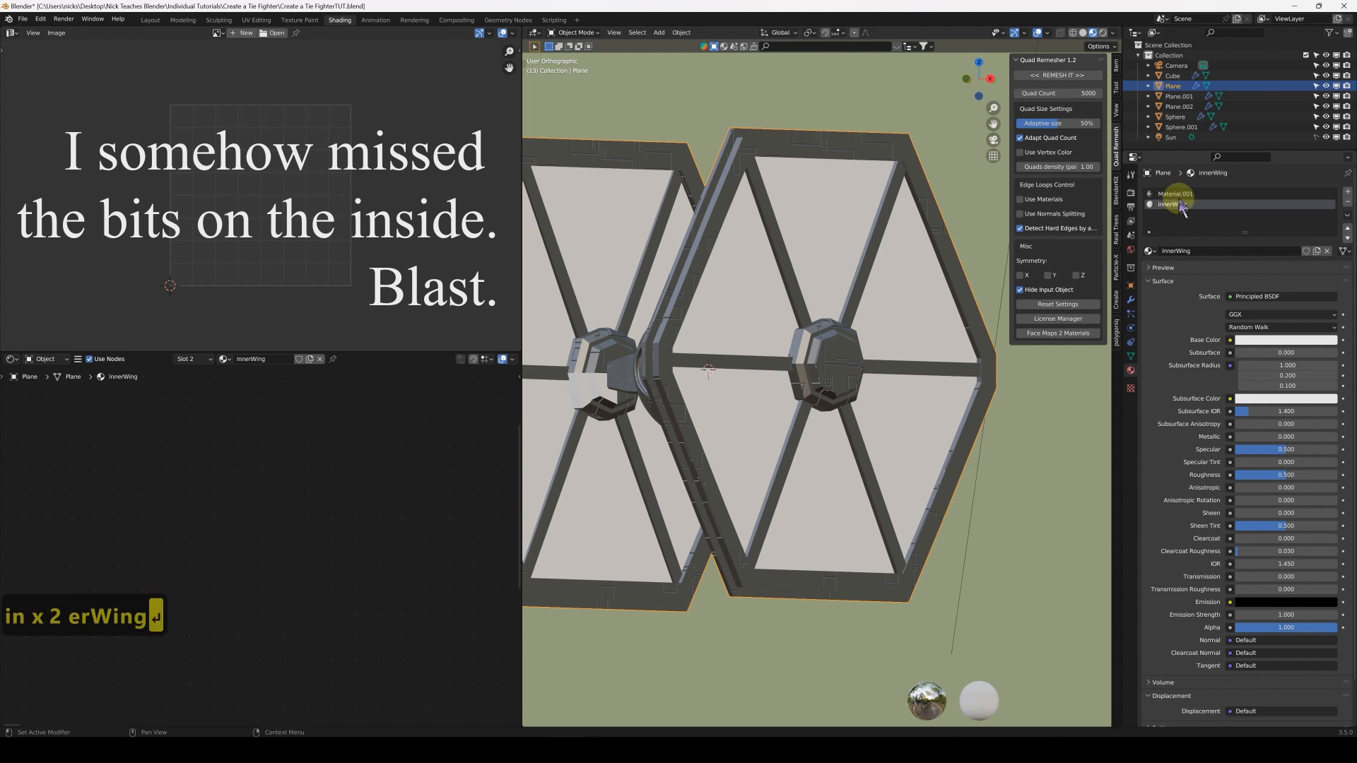
{"action": "double_click", "coordinate": [1180, 193]}
{"action": "type", "text": "body"}
{"action": "key", "text": "Return"}
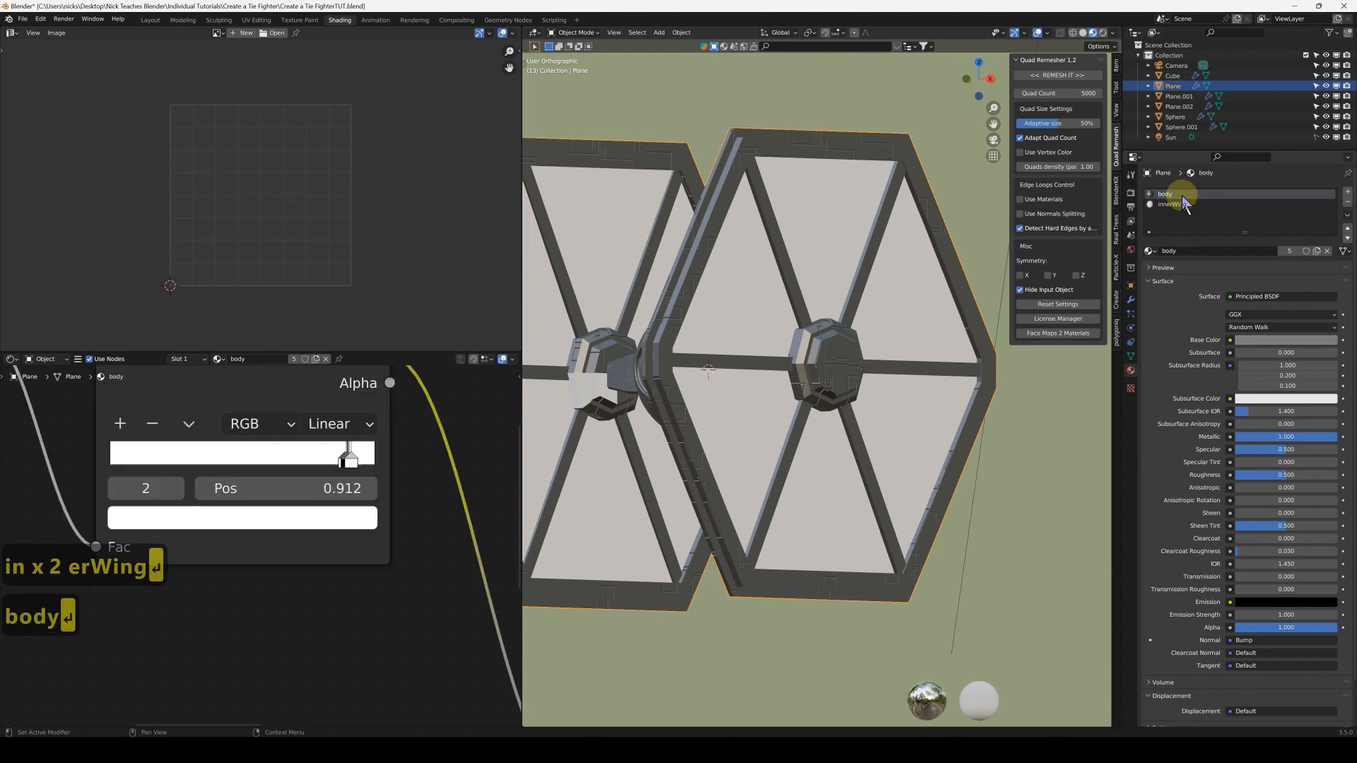
Set the innerWing material's Base Color to black on its Principled BSDF node
{"action": "left_click", "coordinate": [1182, 205]}
{"action": "middle_click_drag", "start_coordinate": [769, 334], "coordinate": [758, 335]}
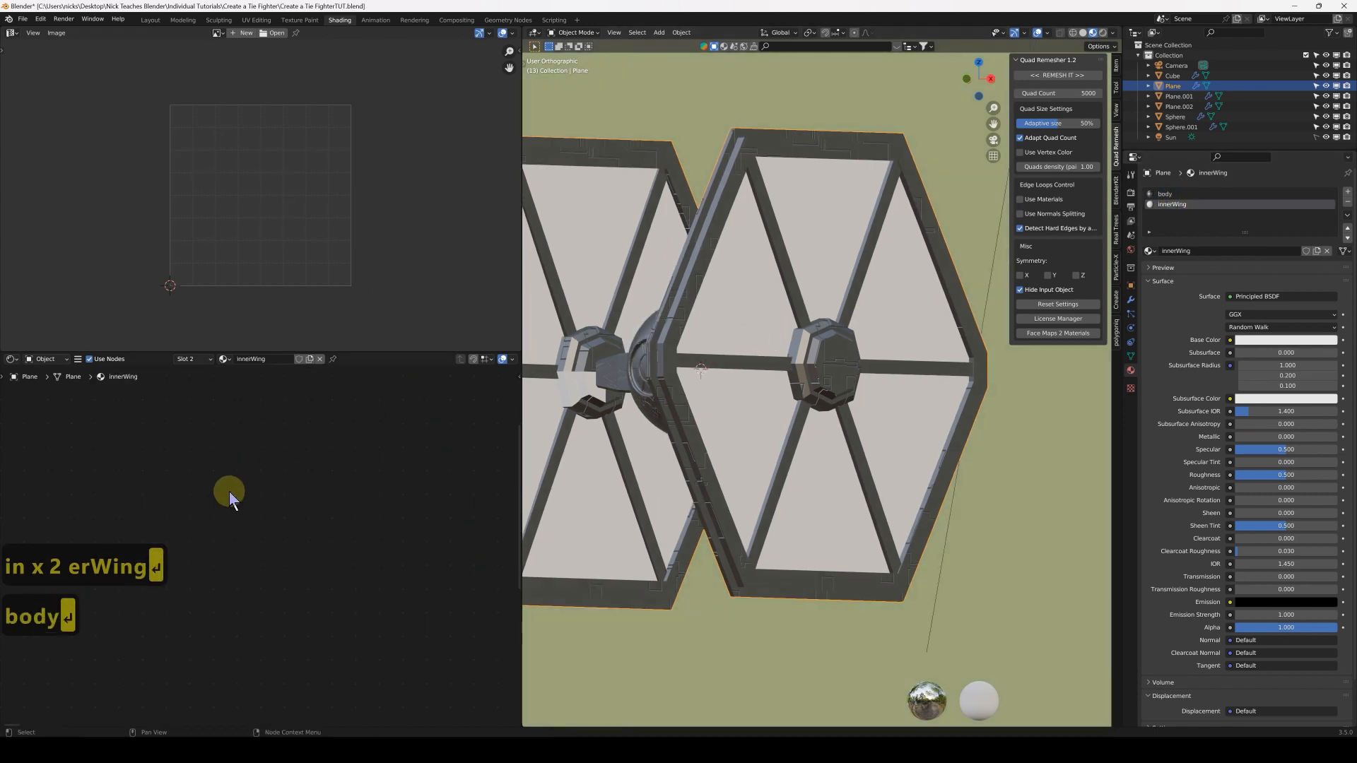
{"action": "scroll", "coordinate": [248, 487], "scroll_direction": "down", "scroll_amount": 3}
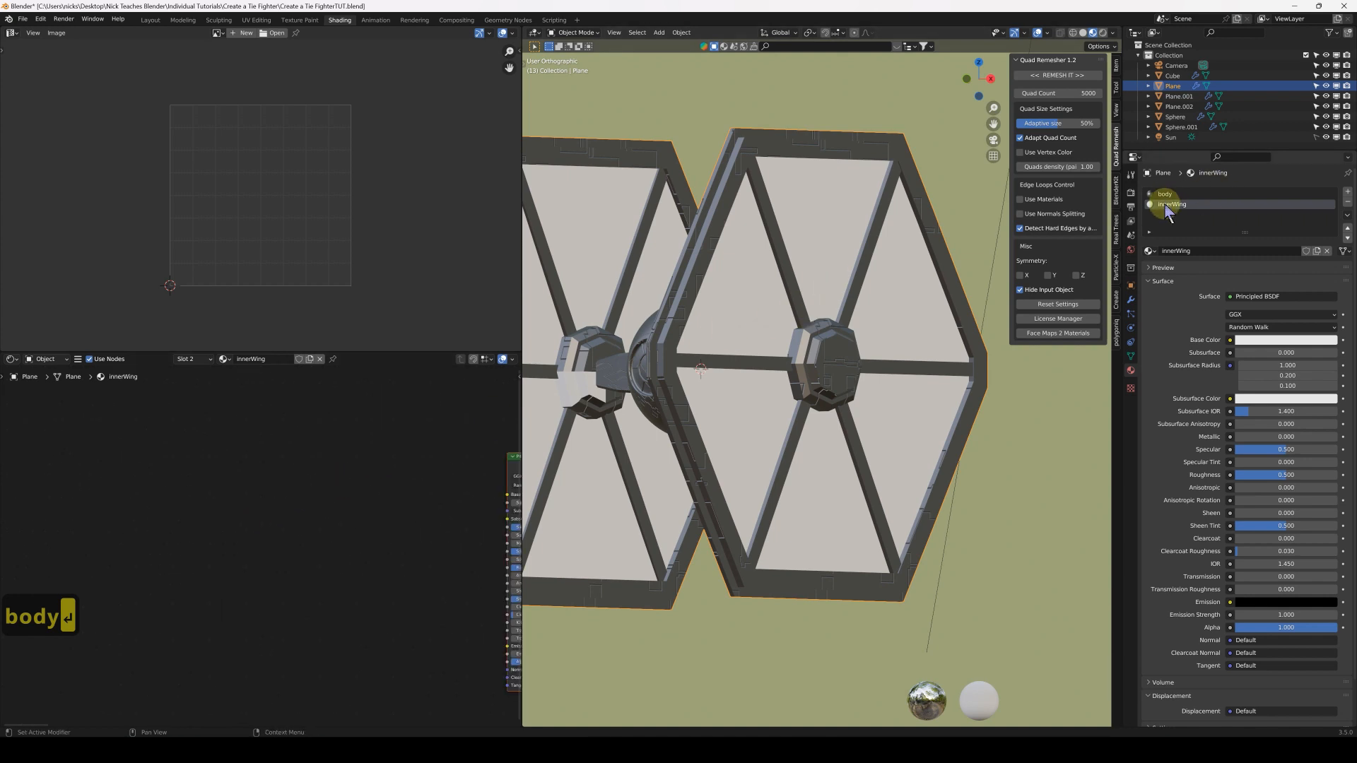
{"action": "scroll", "coordinate": [289, 508], "scroll_direction": "down", "scroll_amount": 5}
{"action": "middle_click_drag", "start_coordinate": [401, 498], "coordinate": [302, 505]}
{"action": "scroll", "coordinate": [311, 516], "scroll_direction": "up", "scroll_amount": 3}
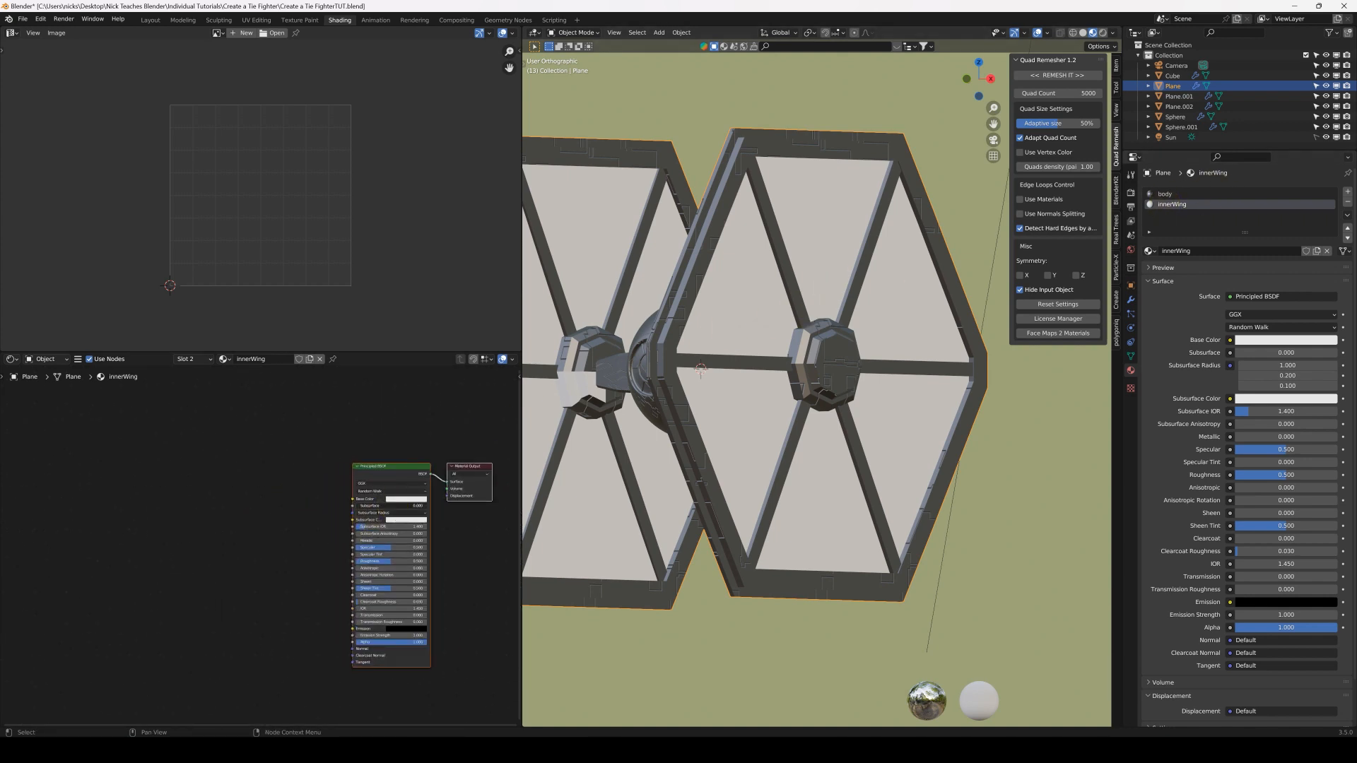
{"action": "left_click", "coordinate": [401, 499]}
{"action": "left_click_drag", "start_coordinate": [441, 431], "coordinate": [440, 452]}
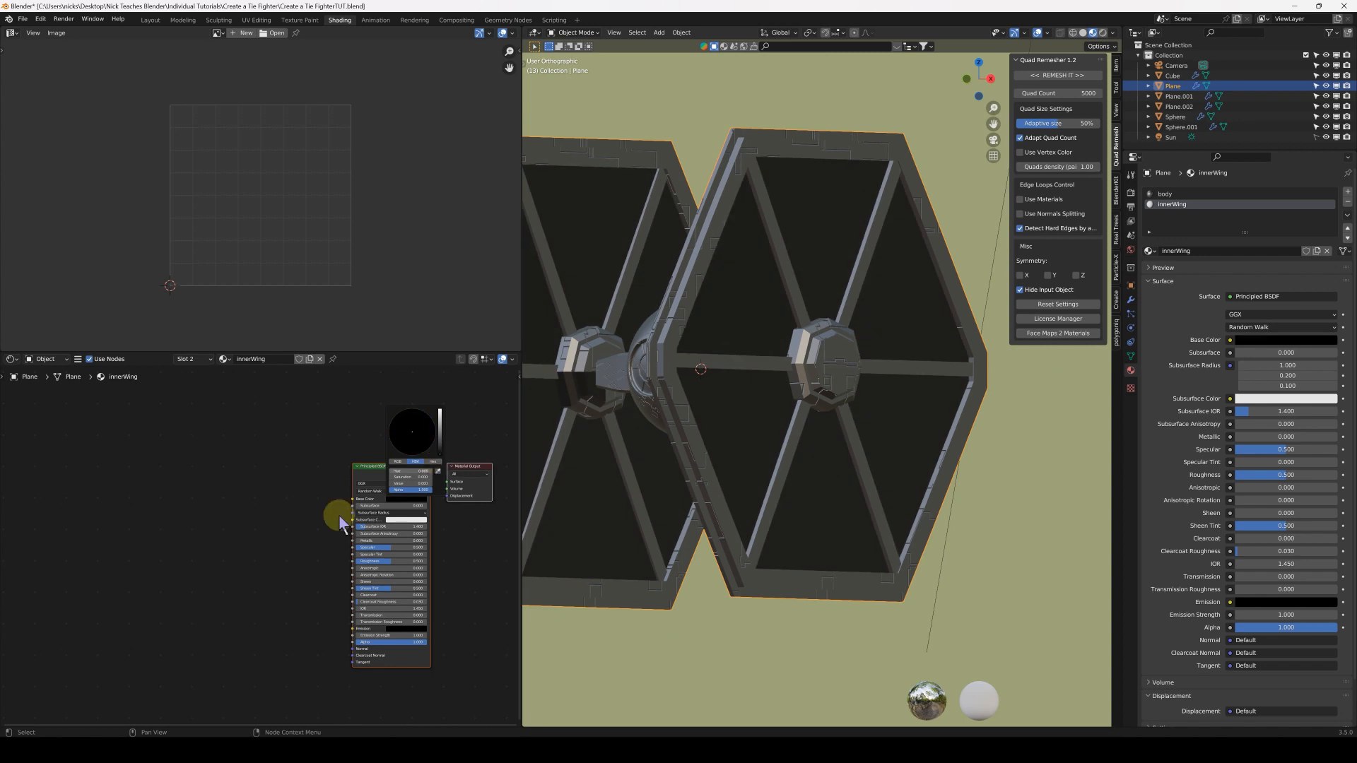
Add a Voronoi Texture node to the innerWing material and place it well before the Principled BSDF
{"action": "scroll", "coordinate": [257, 483], "scroll_direction": "up", "scroll_amount": 2}
{"action": "key", "text": "shift+a"}
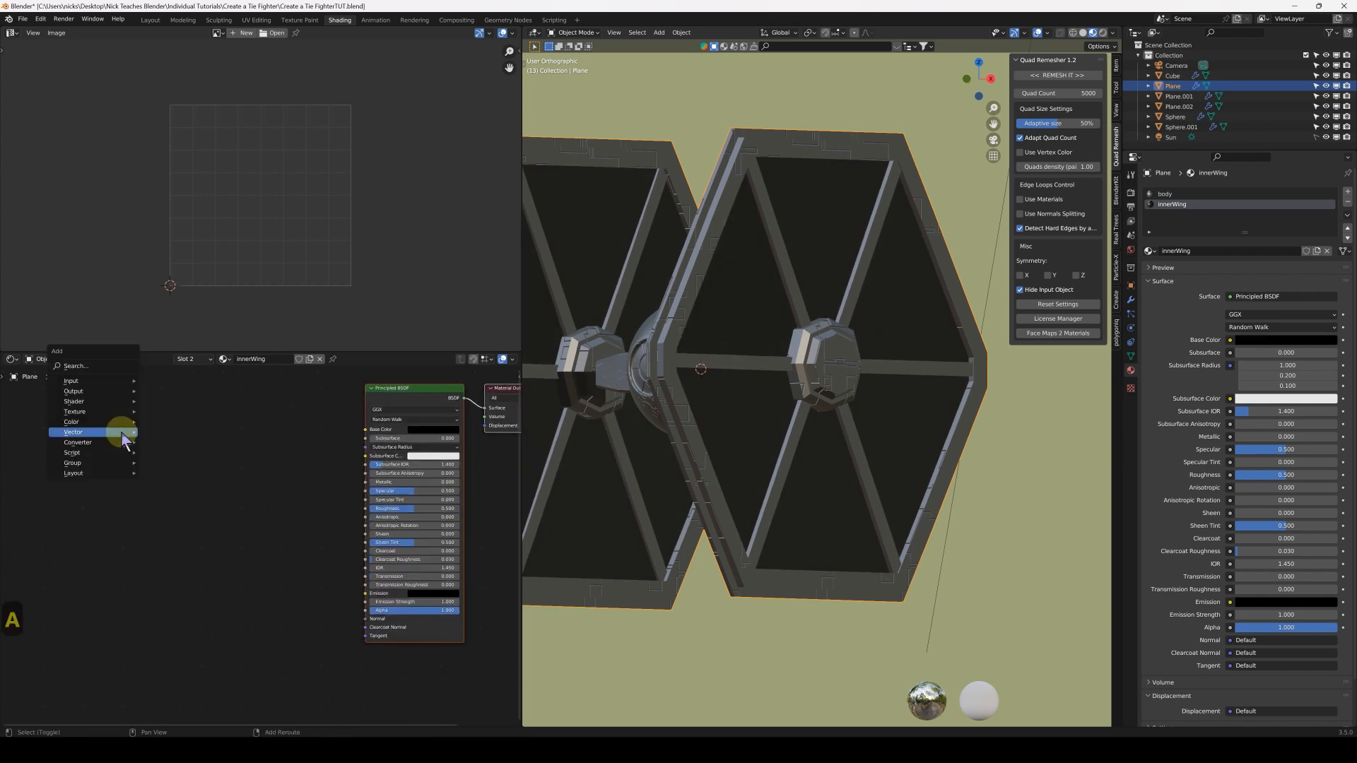
{"action": "mouse_move", "coordinate": [101, 417]}
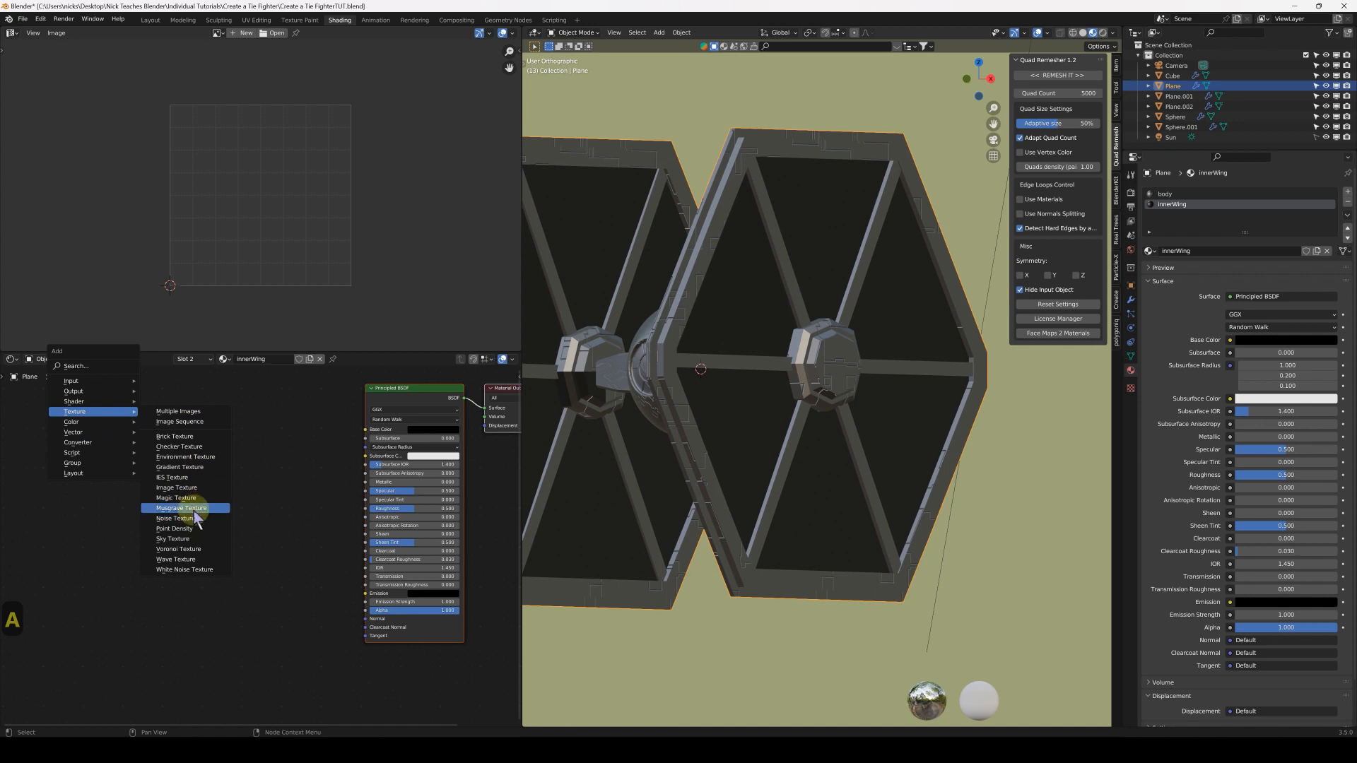
{"action": "left_click", "coordinate": [186, 550]}
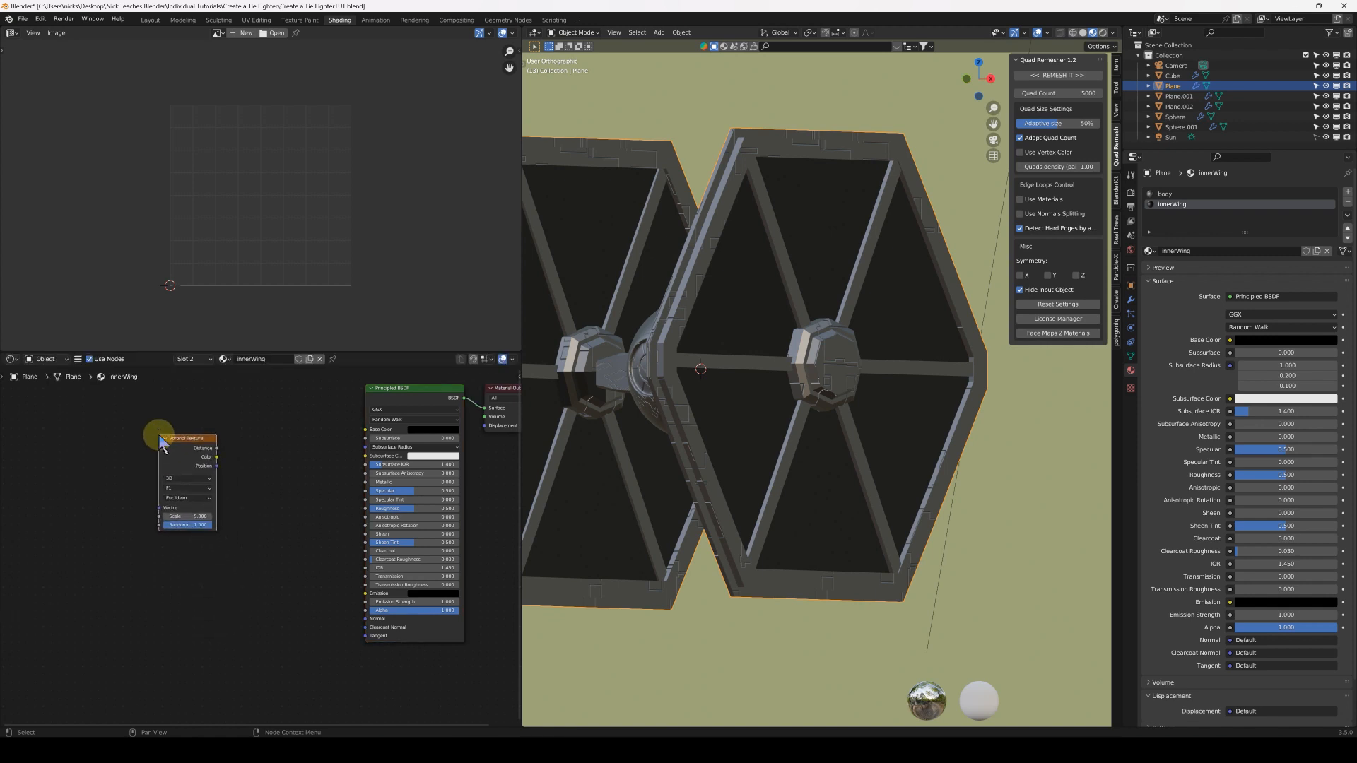
{"action": "scroll", "coordinate": [223, 481], "scroll_direction": "up", "scroll_amount": 2}
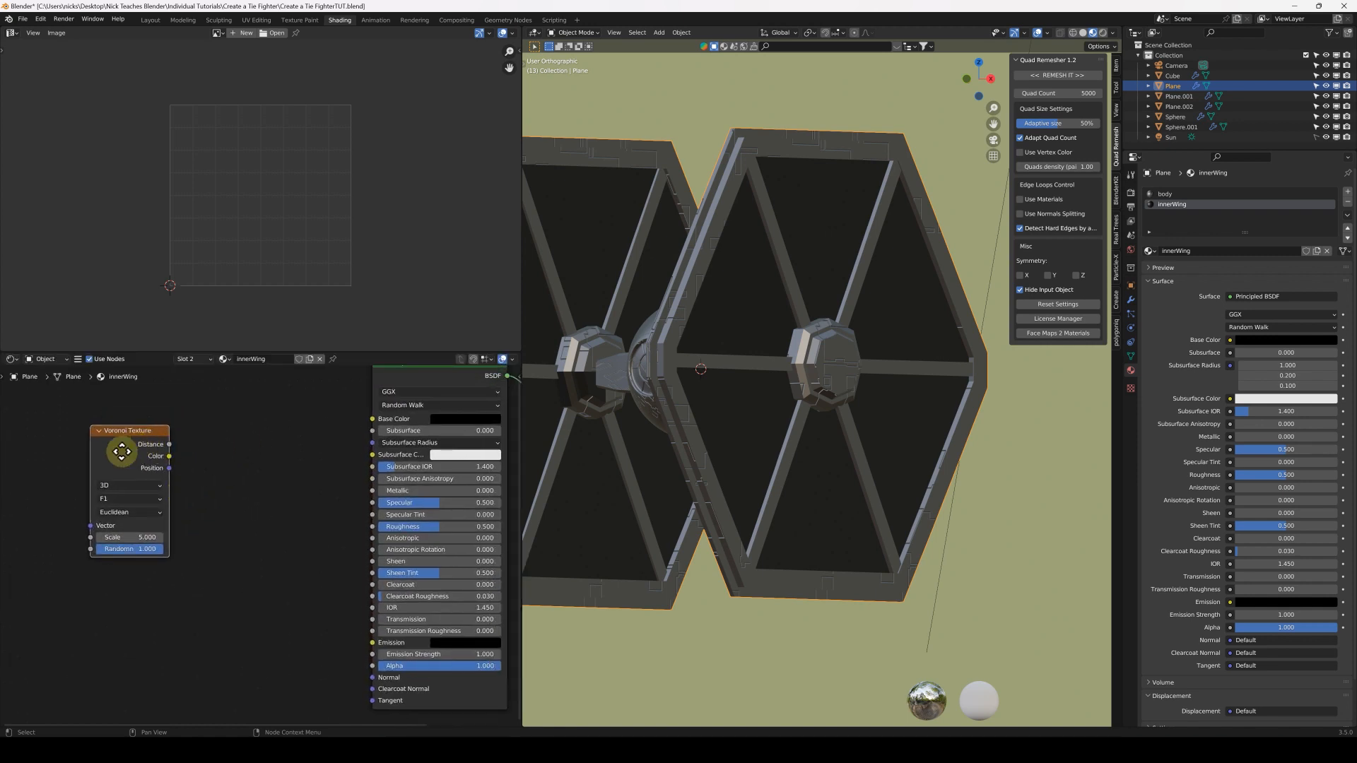
{"action": "left_click", "coordinate": [95, 466]}
Add a ColorRamp fed by the Voronoi Texture's Distance output and preview it on the wing panels
{"action": "key", "text": "q"}
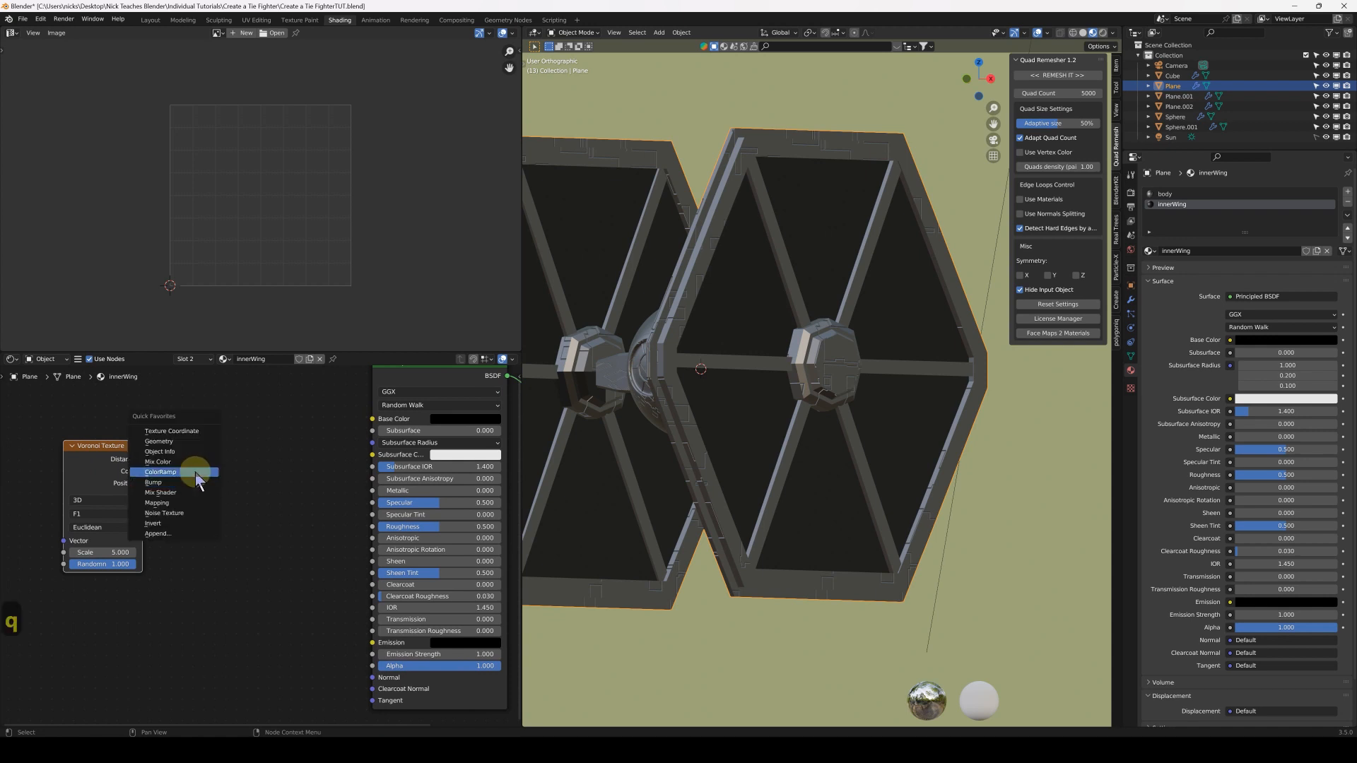
{"action": "left_click", "coordinate": [162, 472]}
{"action": "left_click", "coordinate": [203, 460]}
{"action": "left_click_drag", "start_coordinate": [143, 460], "coordinate": [197, 556]}
{"action": "left_click", "coordinate": [258, 489], "text": "ctrl+shift"}
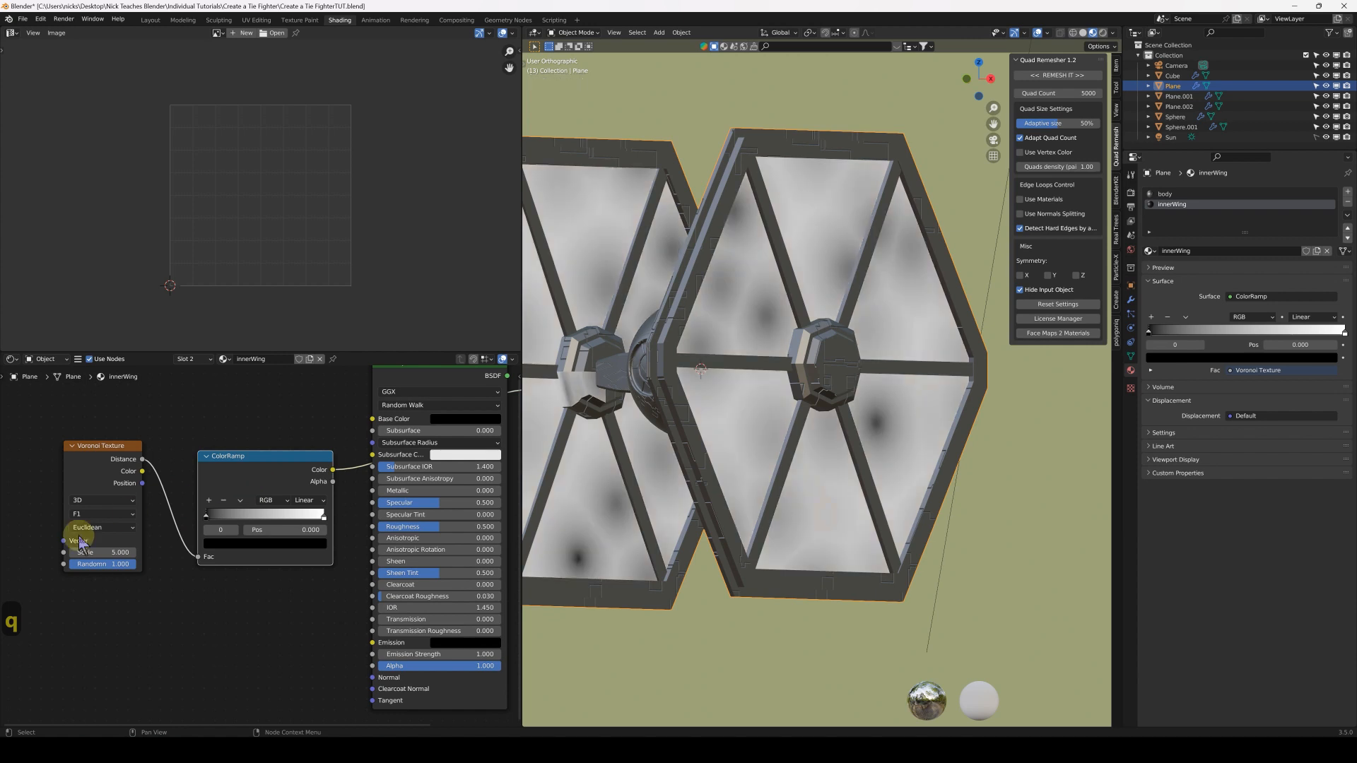
Switch the innerWing Voronoi Texture to Distance to Edge, with Scale about 28.4 and Randomness 0
{"action": "scroll", "coordinate": [79, 542], "scroll_direction": "up", "scroll_amount": 2}
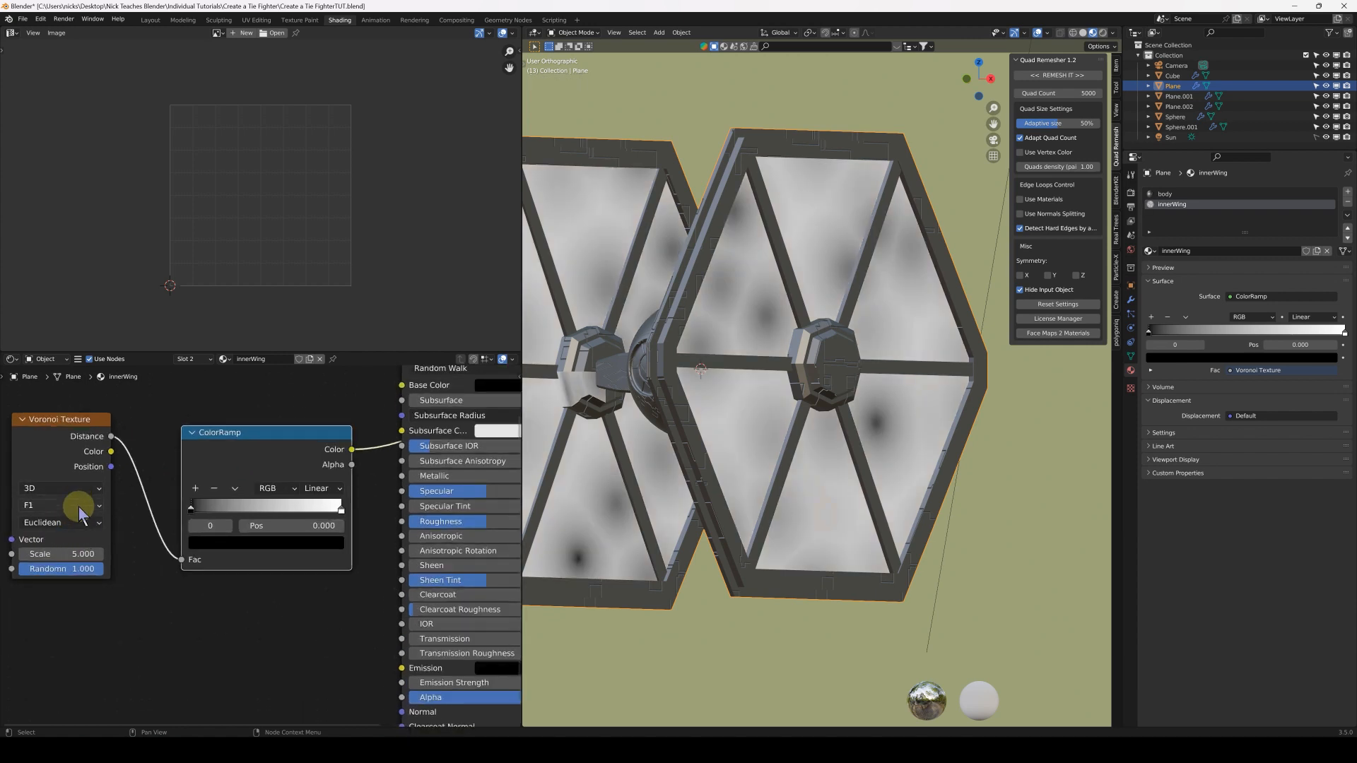
{"action": "left_click", "coordinate": [79, 506]}
{"action": "left_click", "coordinate": [84, 563]}
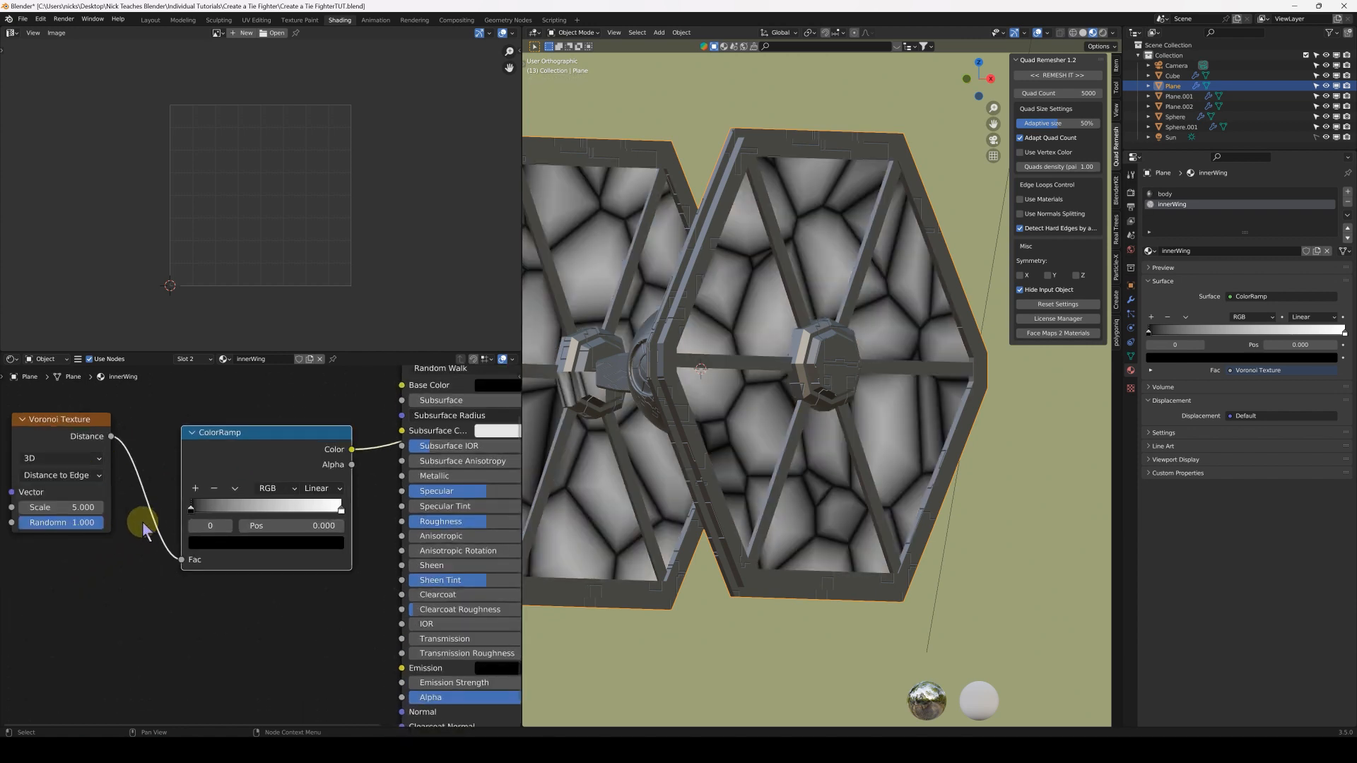
{"action": "middle_click_drag", "start_coordinate": [104, 521], "coordinate": [149, 516]}
{"action": "left_click_drag", "start_coordinate": [115, 521], "coordinate": [165, 499]}
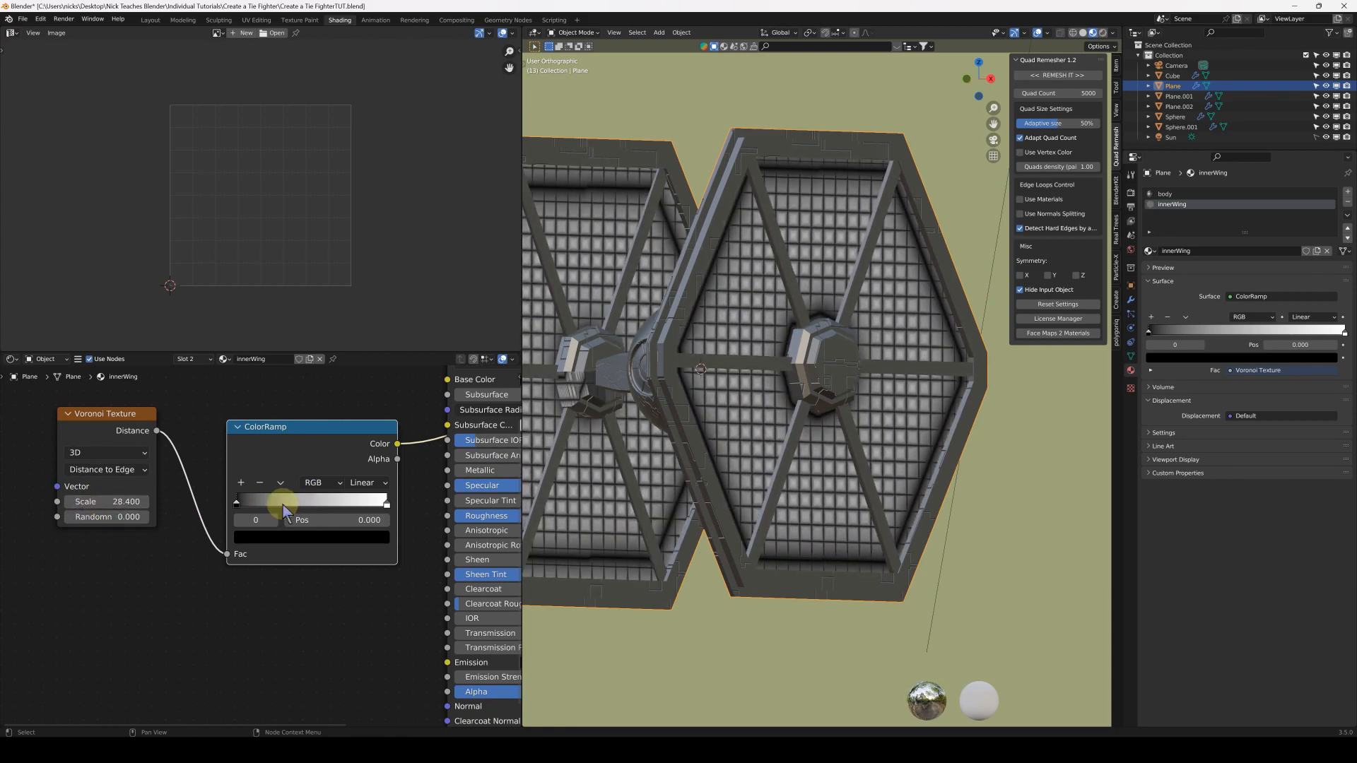
Make the Voronoi Texture 2D and raise its Scale to about 143.8 for a fine grid
{"action": "left_click", "coordinate": [106, 453]}
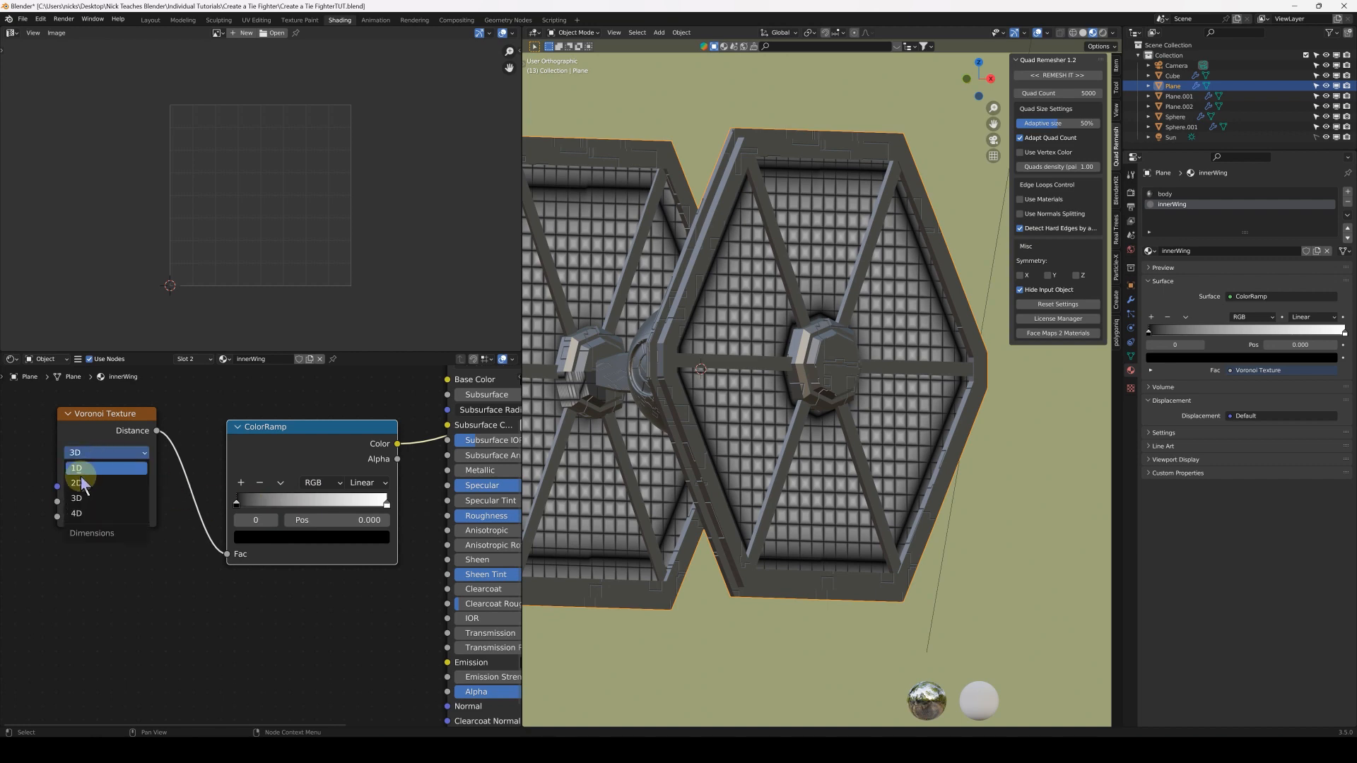
{"action": "left_click", "coordinate": [76, 482]}
{"action": "left_click_drag", "start_coordinate": [85, 518], "coordinate": [191, 502]}
Move the Voronoi Texture and ColorRamp nodes farther from the Principled BSDF to make room between them
{"action": "scroll", "coordinate": [127, 456], "scroll_direction": "down", "scroll_amount": 7}
{"action": "mouse_move", "coordinate": [283, 504]}
{"action": "middle_mouse_down"}
{"action": "mouse_move", "coordinate": [121, 443]}
{"action": "mouse_move", "coordinate": [274, 525]}
{"action": "middle_mouse_up"}
{"action": "left_click_drag", "start_coordinate": [97, 417], "coordinate": [242, 480]}
{"action": "key", "text": "g"}
{"action": "left_click", "coordinate": [198, 547]}
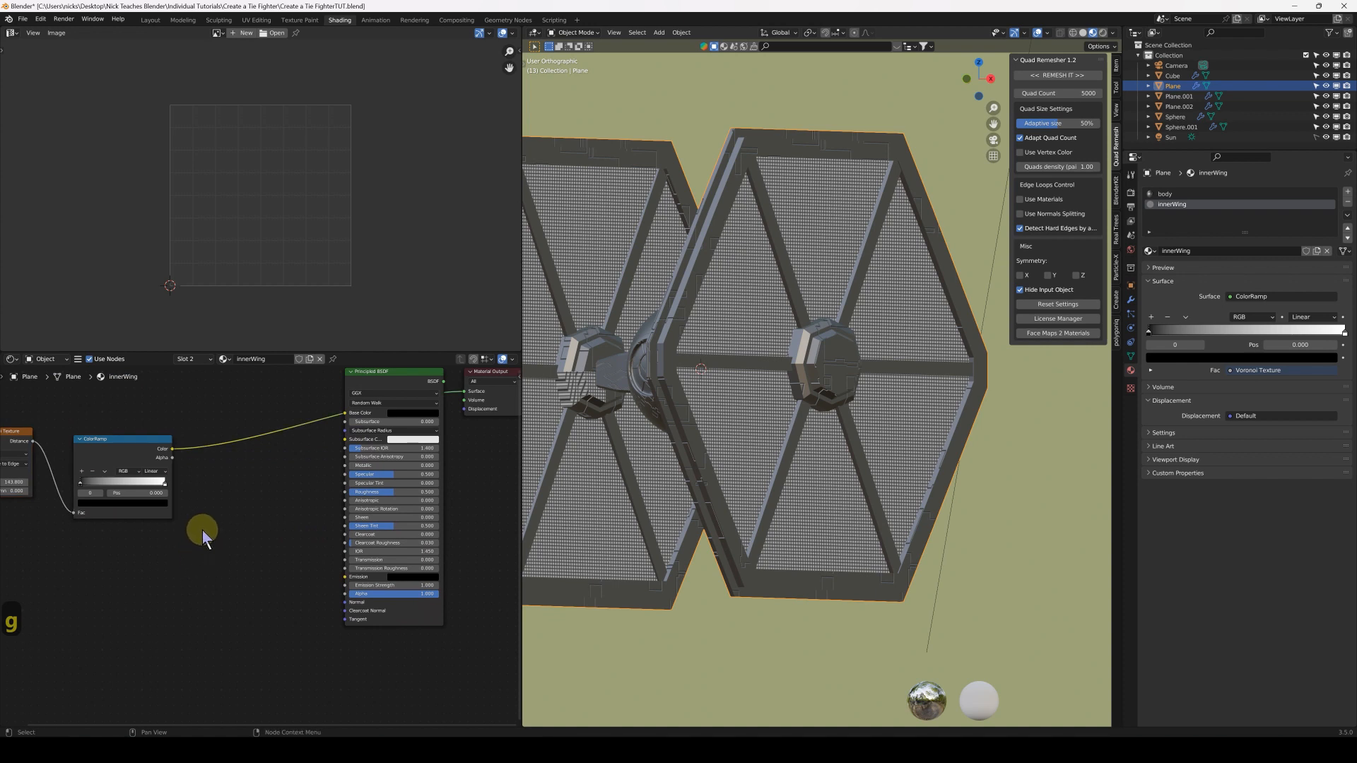
Add a Bump node with the ColorRamp's Color feeding its Height, and connect its Normal to the Principled BSDF's Normal
{"action": "key", "text": "shift+a"}
{"action": "mouse_move", "coordinate": [189, 551]}
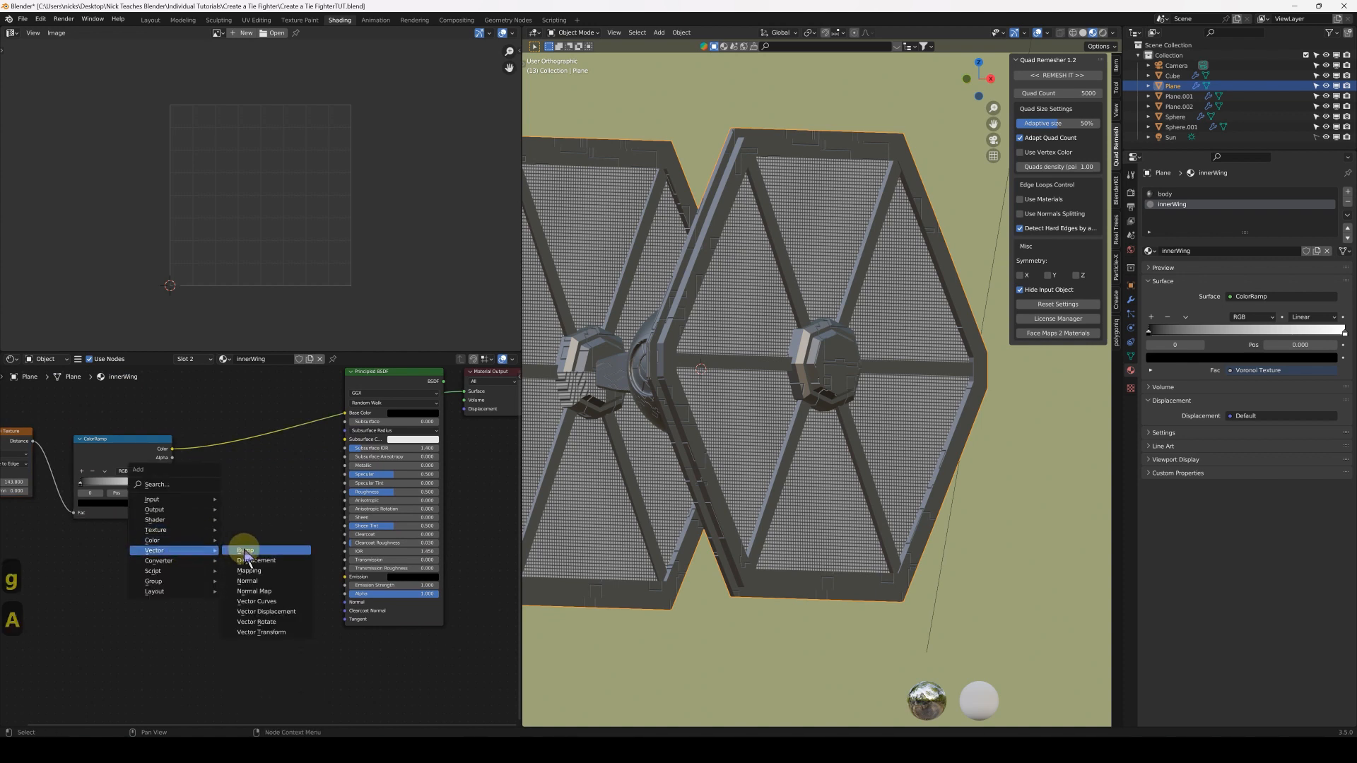
{"action": "left_click", "coordinate": [245, 551]}
{"action": "left_click_drag", "start_coordinate": [172, 450], "coordinate": [241, 610]}
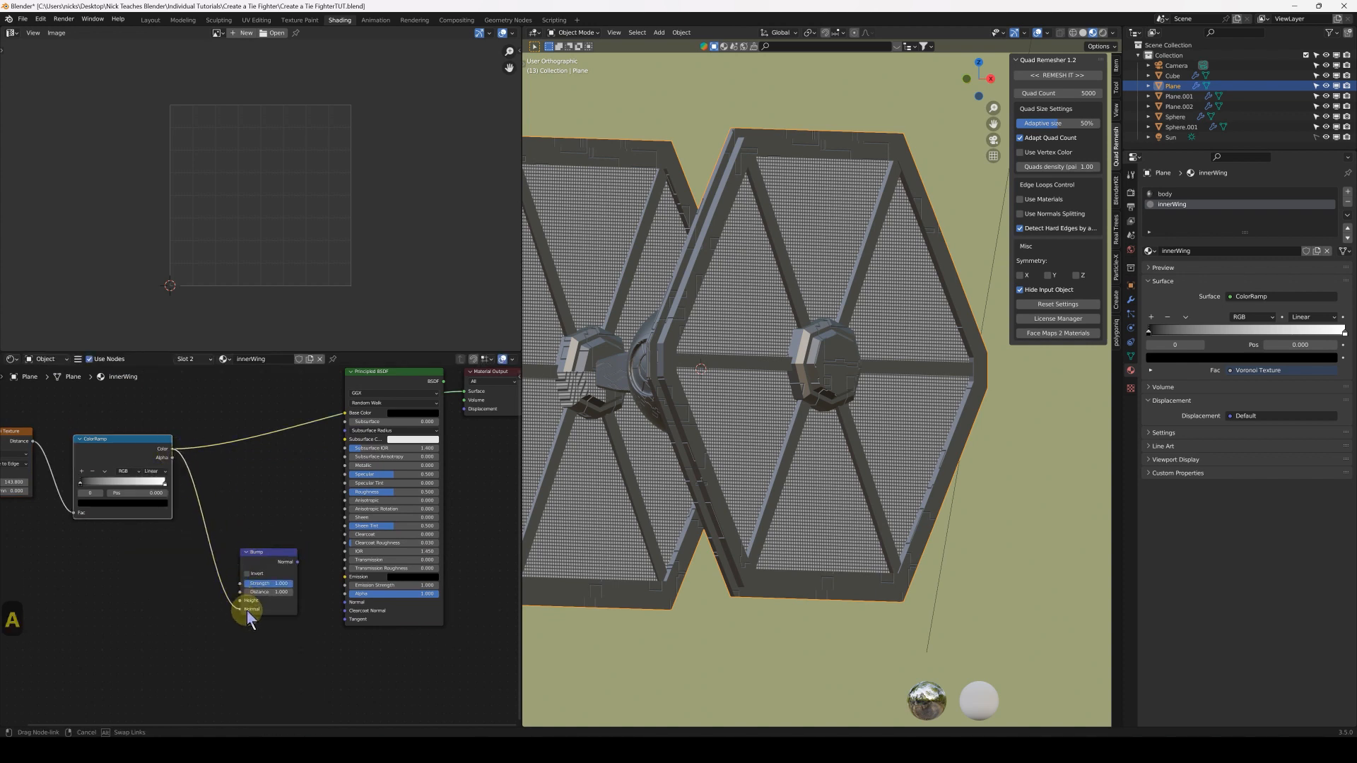
{"action": "right_click_drag", "start_coordinate": [204, 493], "coordinate": [200, 520], "text": "ctrl"}
{"action": "left_click_drag", "start_coordinate": [172, 449], "coordinate": [191, 482]}
{"action": "left_click_drag", "start_coordinate": [254, 606], "coordinate": [255, 602]}
{"action": "left_click_drag", "start_coordinate": [297, 563], "coordinate": [346, 602]}
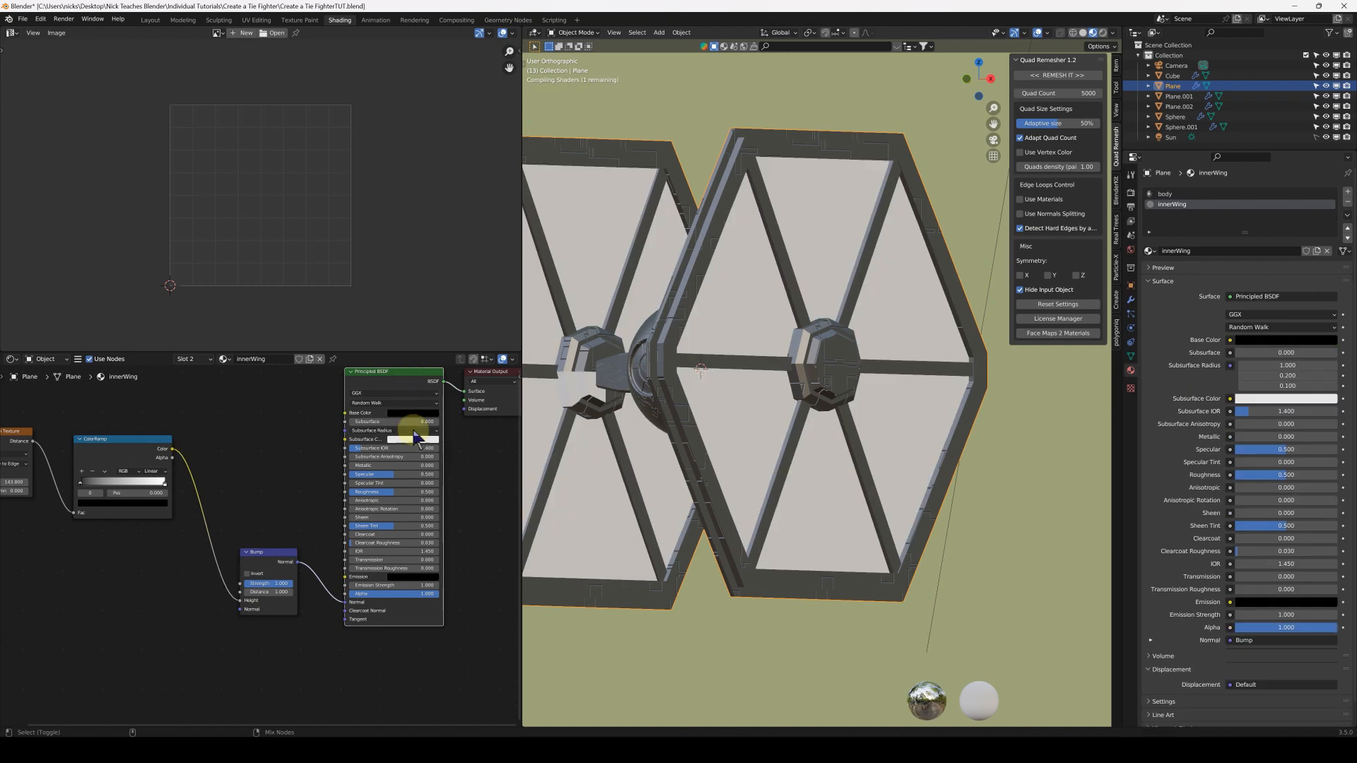
Lower the innerWing material's Roughness to 0.122 on the Principled BSDF
{"action": "middle_click_drag", "start_coordinate": [794, 420], "coordinate": [824, 426]}
{"action": "scroll", "coordinate": [825, 426], "scroll_direction": "up", "scroll_amount": 3}
{"action": "scroll", "coordinate": [279, 512], "scroll_direction": "up", "scroll_amount": 3}
{"action": "scroll", "coordinate": [270, 523], "scroll_direction": "up", "scroll_amount": 1}
{"action": "left_click_drag", "start_coordinate": [304, 459], "coordinate": [260, 458]}
Switch the viewport to rendered shading and view a wing panel closely from the side
{"action": "scroll", "coordinate": [684, 409], "scroll_direction": "down", "scroll_amount": 6}
{"action": "middle_click_drag", "start_coordinate": [689, 413], "coordinate": [857, 448]}
{"action": "scroll", "coordinate": [857, 448], "scroll_direction": "up", "scroll_amount": 4}
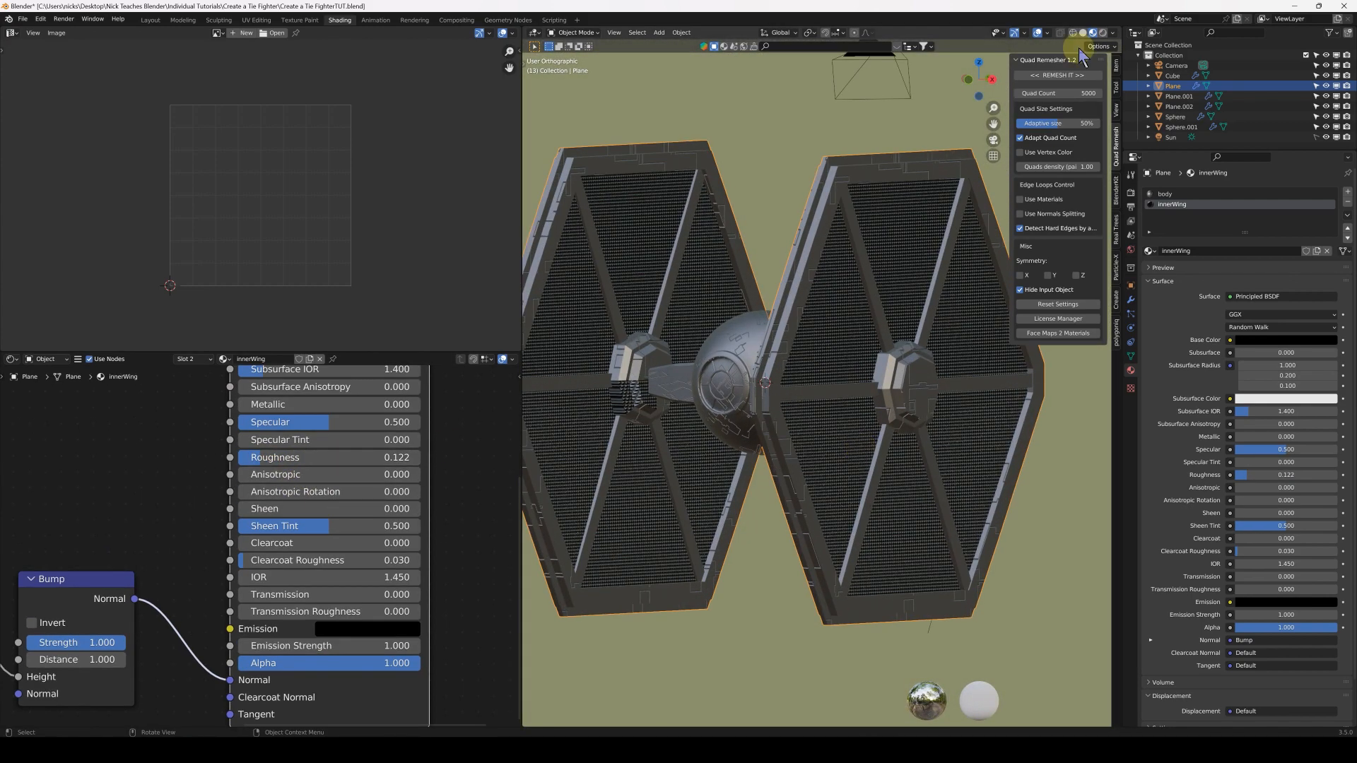
{"action": "left_click", "coordinate": [1103, 34]}
{"action": "mouse_move", "coordinate": [727, 491]}
{"action": "middle_mouse_down"}
{"action": "mouse_move", "coordinate": [812, 499]}
{"action": "mouse_move", "coordinate": [850, 419]}
{"action": "mouse_move", "coordinate": [691, 394]}
{"action": "mouse_move", "coordinate": [690, 415]}
{"action": "mouse_move", "coordinate": [742, 426]}
{"action": "middle_mouse_up"}
{"action": "scroll", "coordinate": [750, 425], "scroll_direction": "up", "scroll_amount": 4}
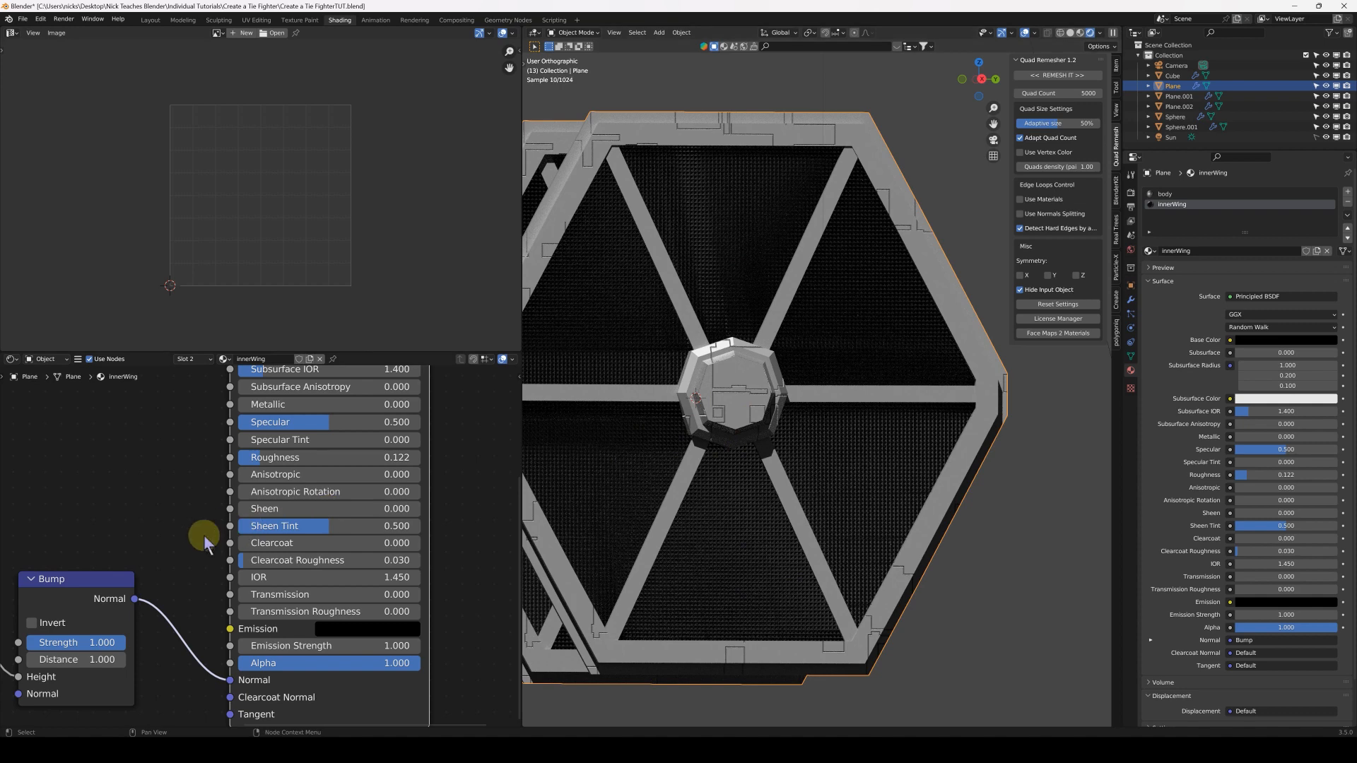
Set the Voronoi Texture's Scale to 80
{"action": "middle_click_drag", "start_coordinate": [244, 562], "coordinate": [333, 485]}
{"action": "scroll", "coordinate": [240, 544], "scroll_direction": "down", "scroll_amount": 1}
{"action": "scroll", "coordinate": [150, 542], "scroll_direction": "down", "scroll_amount": 3}
{"action": "middle_click_drag", "start_coordinate": [92, 508], "coordinate": [271, 544]}
{"action": "scroll", "coordinate": [267, 544], "scroll_direction": "up", "scroll_amount": 2}
{"action": "middle_click_drag", "start_coordinate": [61, 486], "coordinate": [268, 533]}
{"action": "scroll", "coordinate": [151, 515], "scroll_direction": "up", "scroll_amount": 1}
{"action": "middle_click_drag", "start_coordinate": [159, 503], "coordinate": [214, 568]}
{"action": "scroll", "coordinate": [214, 567], "scroll_direction": "up", "scroll_amount": 3}
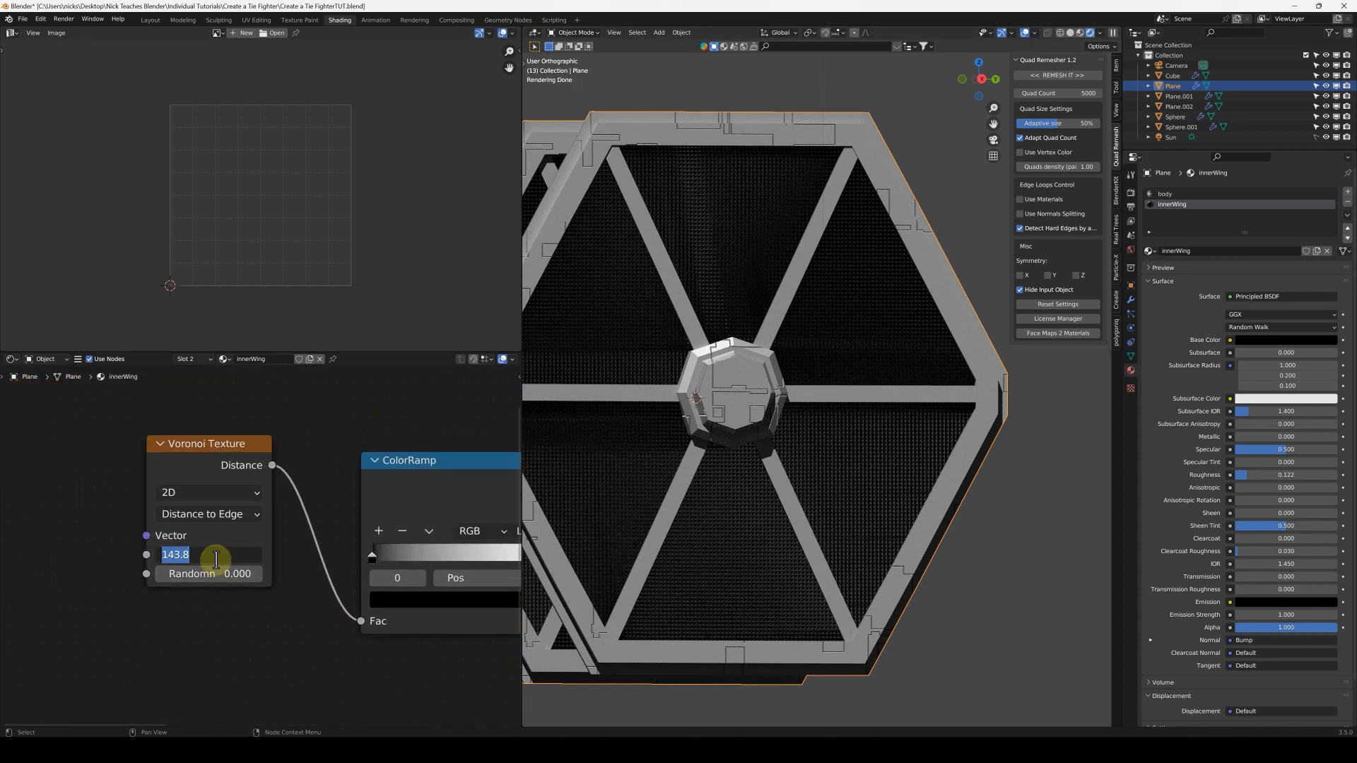
{"action": "left_click", "coordinate": [216, 555]}
{"action": "type", "text": "80"}
{"action": "key", "text": "Return"}
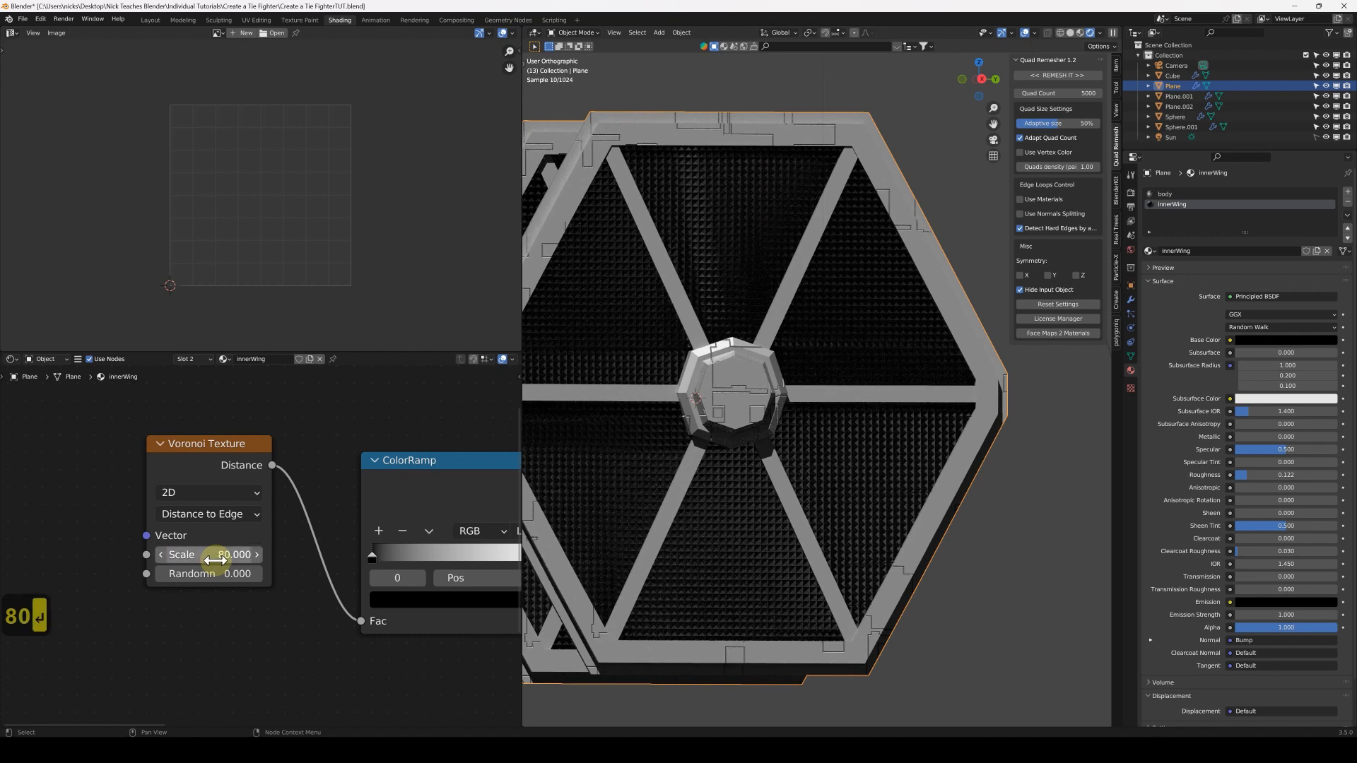
Move the ColorRamp's white stop to position 0.097 and check the wing panels
{"action": "middle_click_drag", "start_coordinate": [366, 562], "coordinate": [184, 539]}
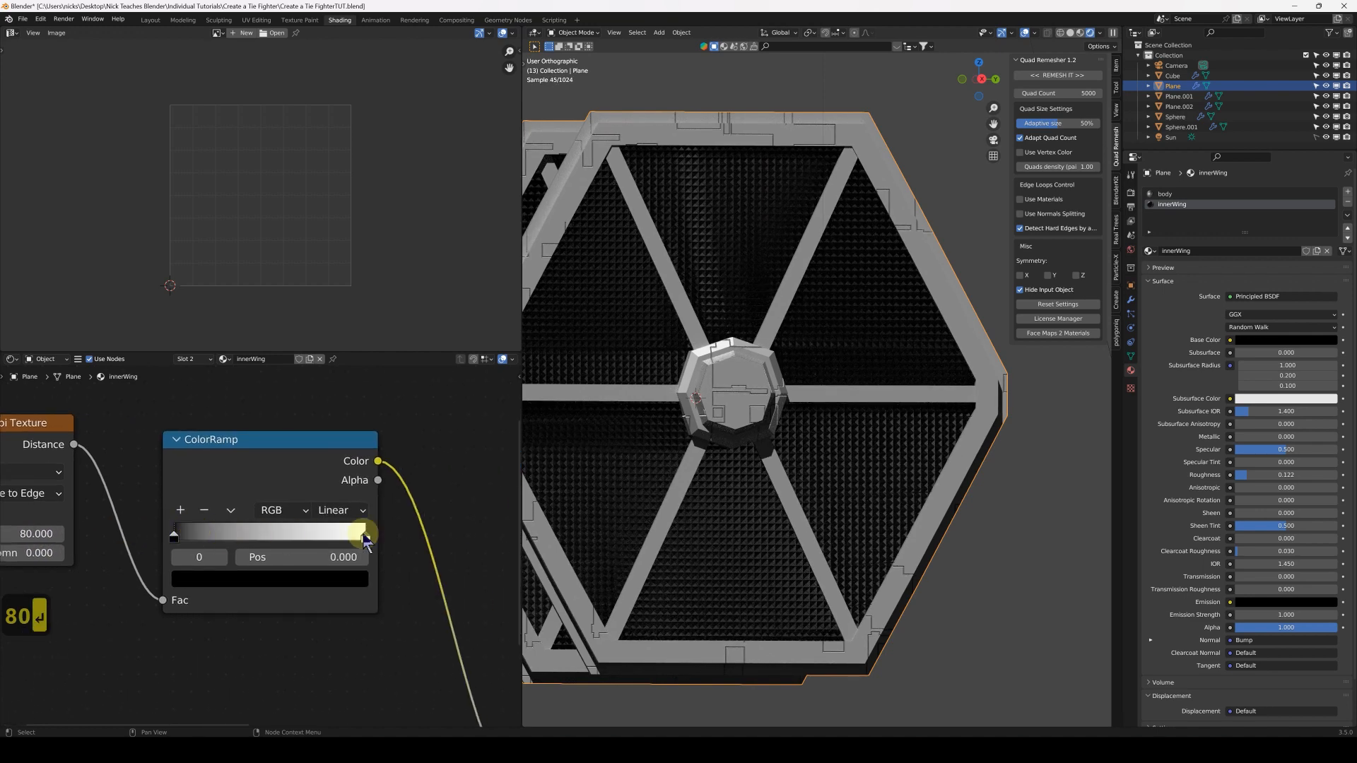
{"action": "left_click_drag", "start_coordinate": [363, 537], "coordinate": [183, 538]}
{"action": "scroll", "coordinate": [742, 499], "scroll_direction": "down", "scroll_amount": 3}
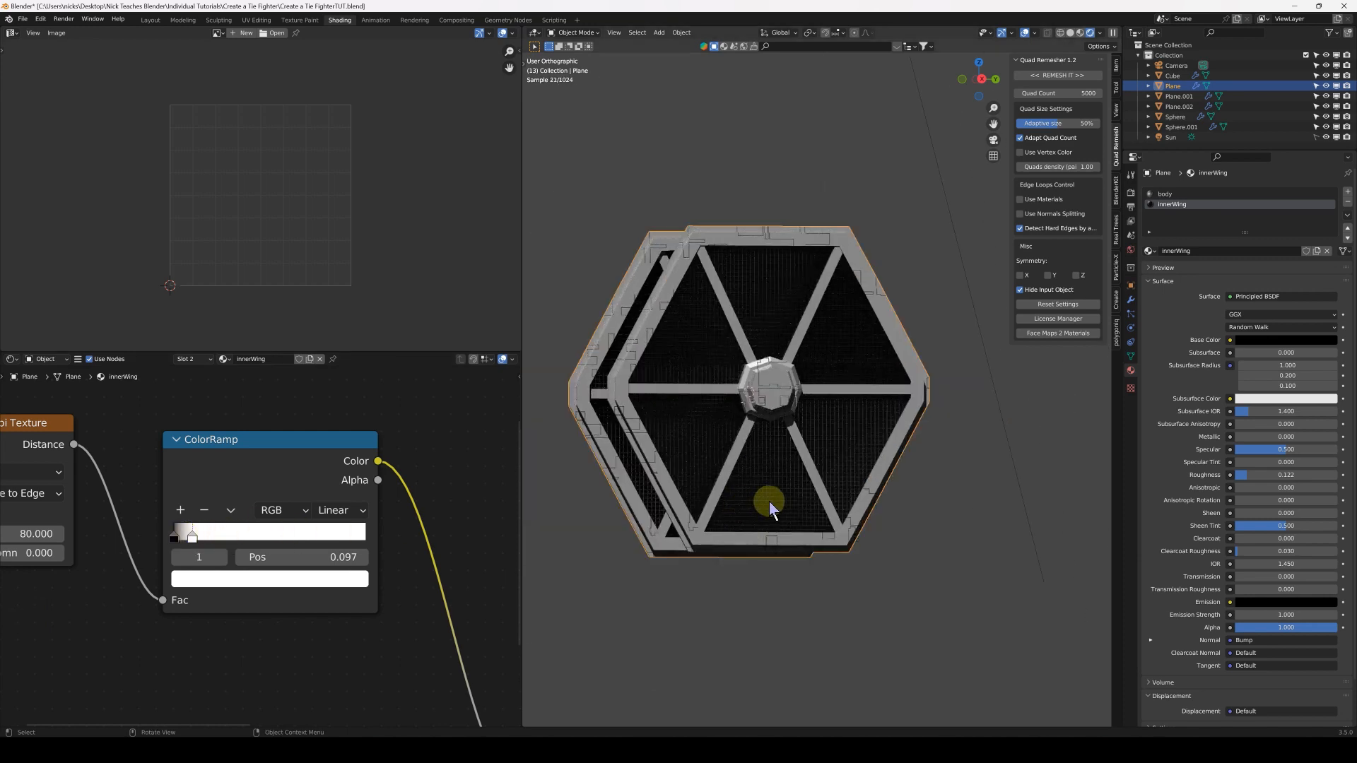
{"action": "middle_click_drag", "start_coordinate": [772, 509], "coordinate": [803, 506]}
Preview the ColorRamp on the wing, tighten its white stop to position 0.021, and restore the Principled BSDF output
{"action": "left_click", "coordinate": [236, 470], "text": "ctrl+shift"}
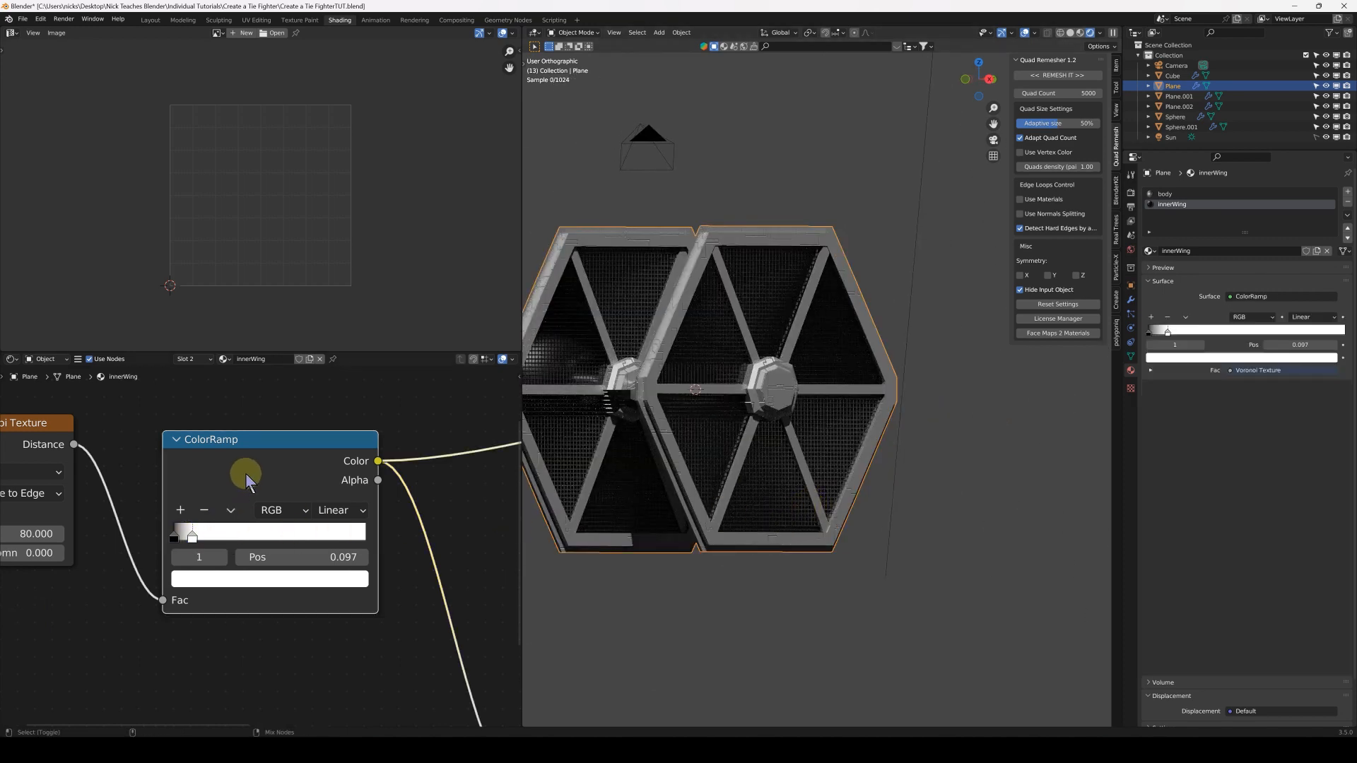
{"action": "scroll", "coordinate": [728, 338], "scroll_direction": "up", "scroll_amount": 4}
{"action": "scroll", "coordinate": [727, 335], "scroll_direction": "up", "scroll_amount": 5}
{"action": "mouse_move", "coordinate": [192, 537]}
{"action": "left_mouse_down"}
{"action": "mouse_move", "coordinate": [364, 540]}
{"action": "mouse_move", "coordinate": [178, 543]}
{"action": "left_mouse_up"}
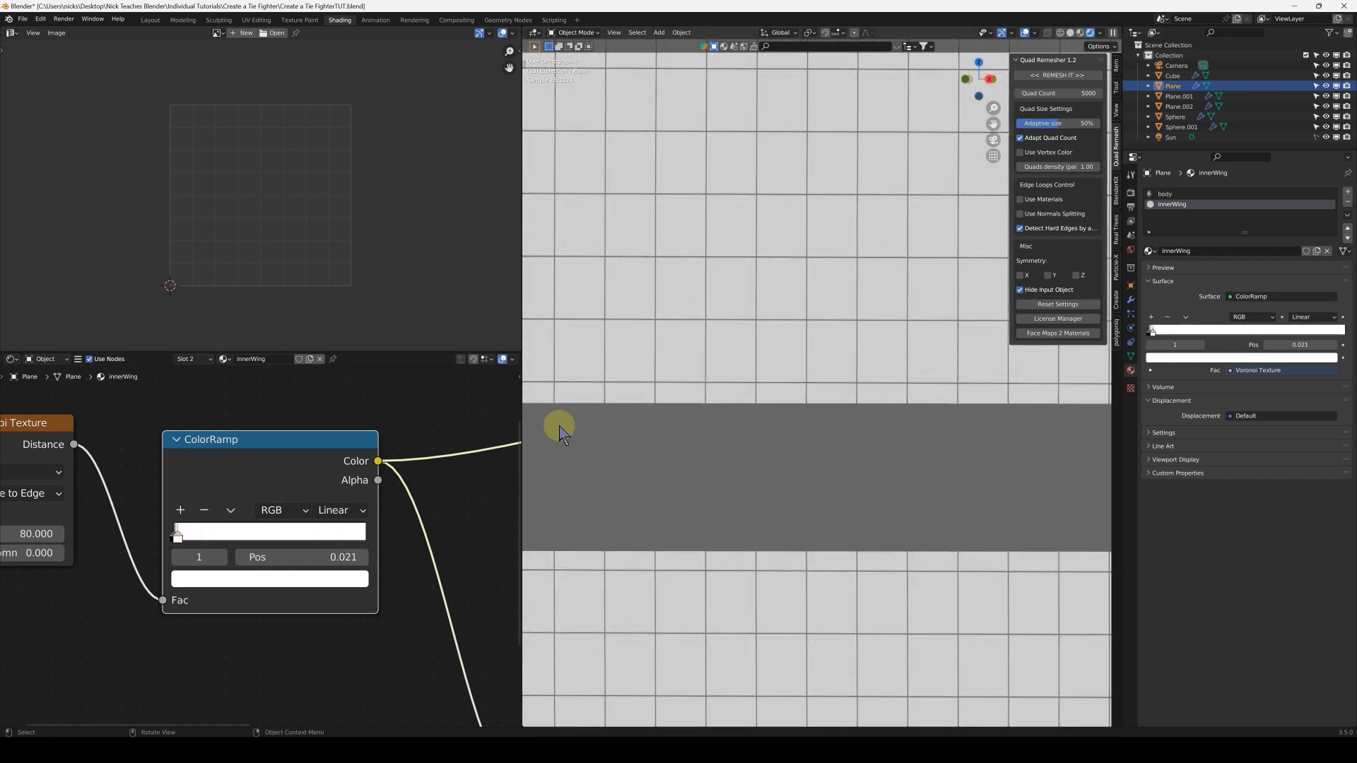
{"action": "scroll", "coordinate": [303, 515], "scroll_direction": "down", "scroll_amount": 5}
{"action": "left_click", "coordinate": [434, 469], "text": "ctrl+shift"}
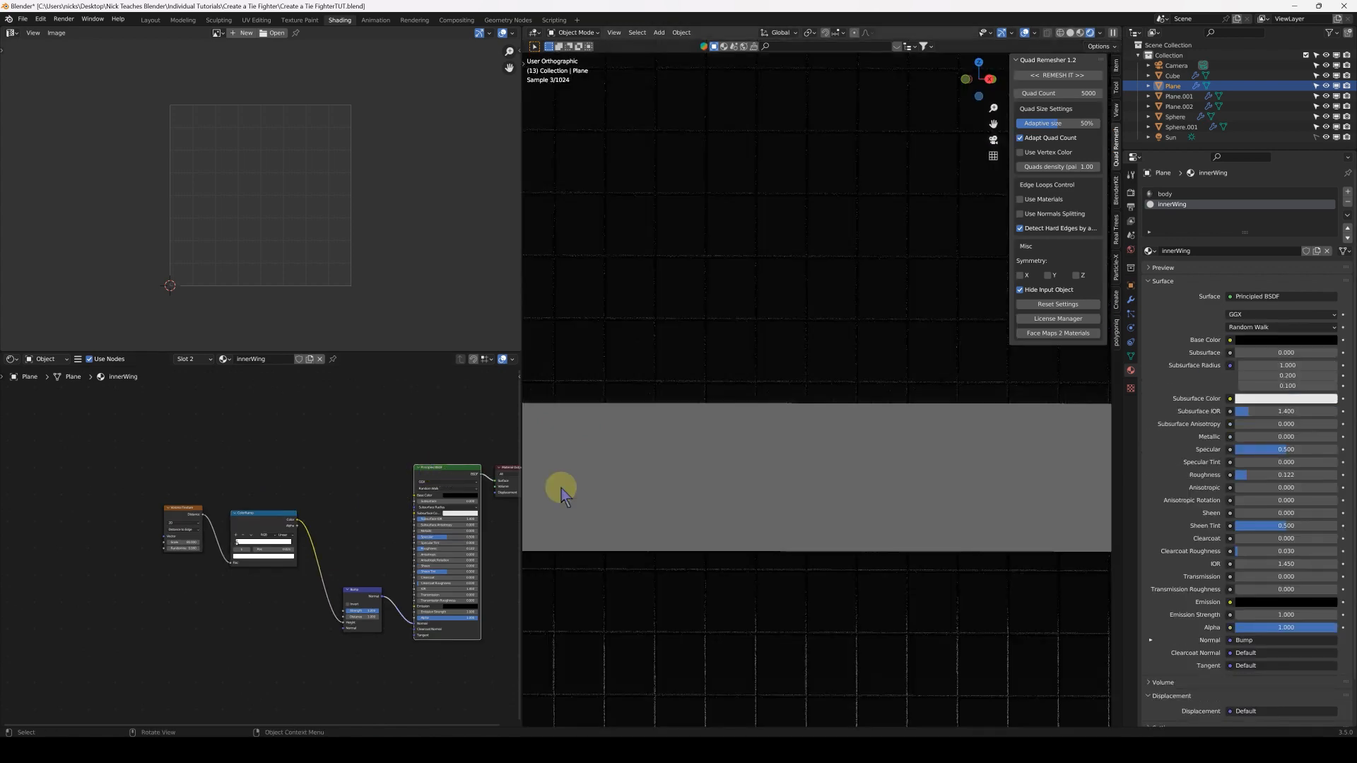
Add a Bevel modifier to the wing spokes object, after its Mirror modifier
{"action": "scroll", "coordinate": [758, 405], "scroll_direction": "down", "scroll_amount": 13}
{"action": "middle_click_drag", "start_coordinate": [765, 410], "coordinate": [746, 414]}
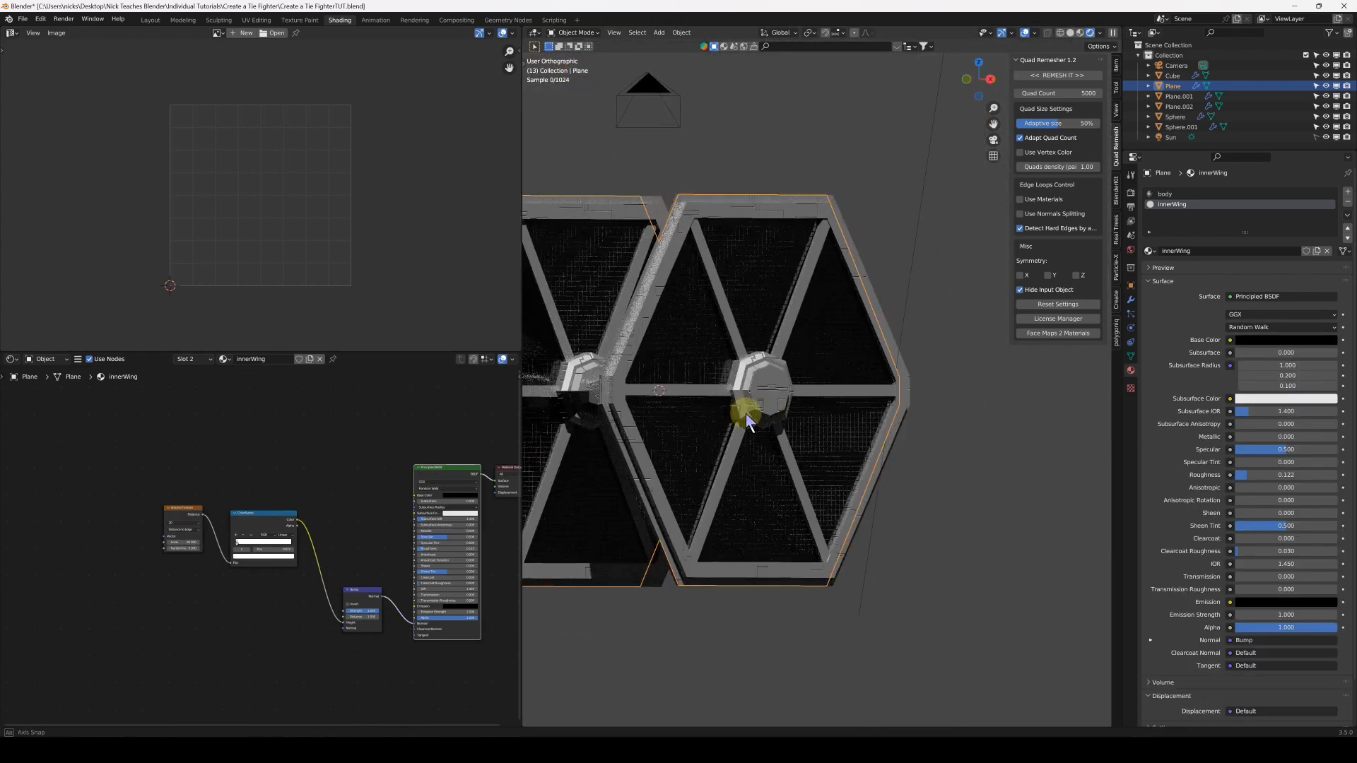
{"action": "left_click", "coordinate": [726, 388]}
{"action": "scroll", "coordinate": [727, 392], "scroll_direction": "up", "scroll_amount": 5}
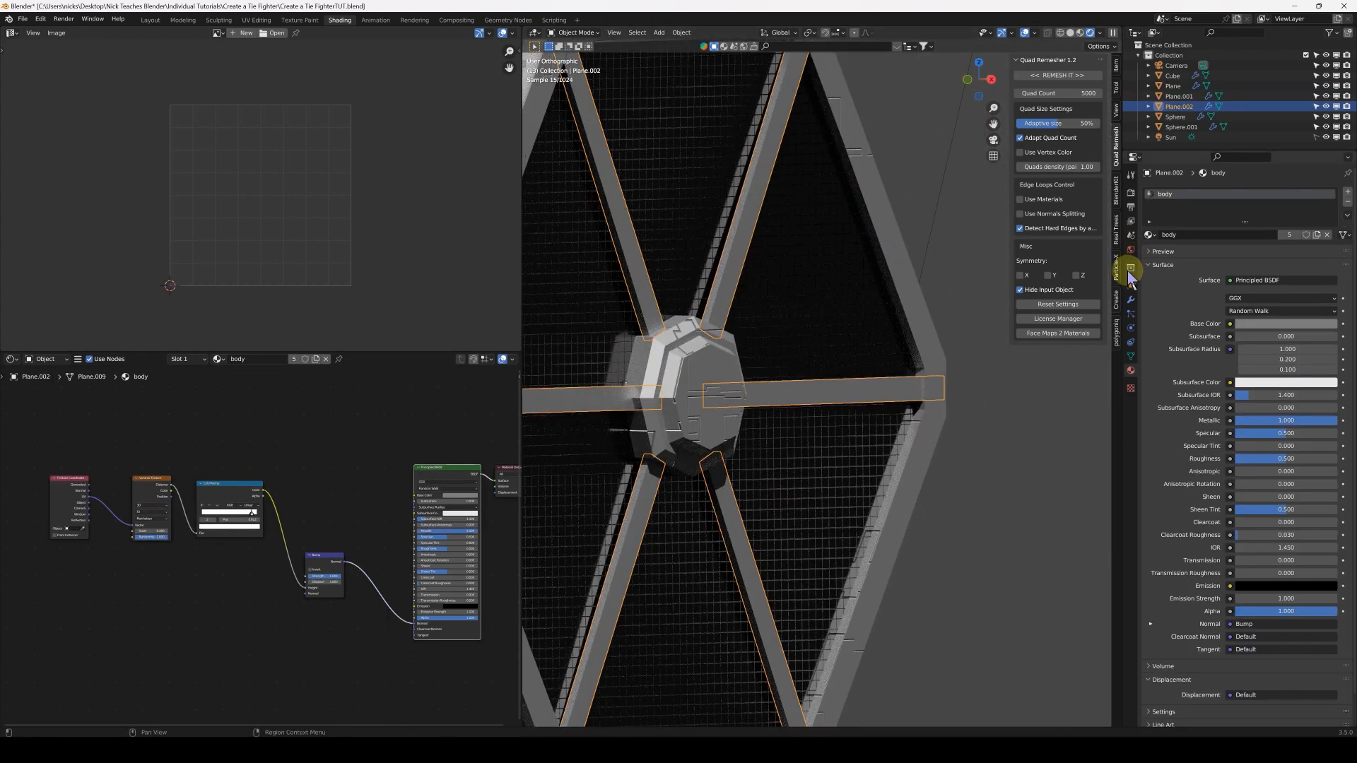
{"action": "left_click", "coordinate": [1129, 302]}
{"action": "middle_click_drag", "start_coordinate": [788, 385], "coordinate": [1106, 344]}
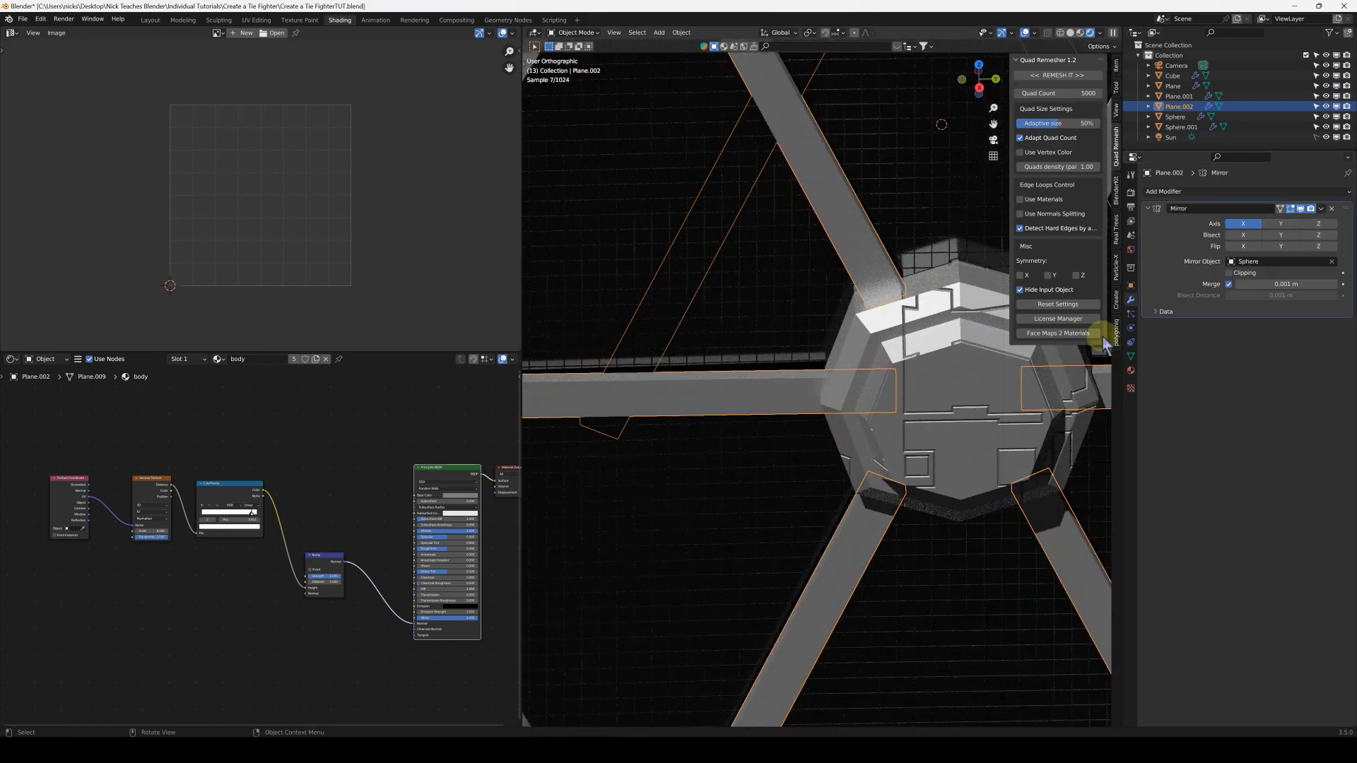
{"action": "left_click", "coordinate": [1193, 197]}
{"action": "left_click", "coordinate": [1129, 233]}
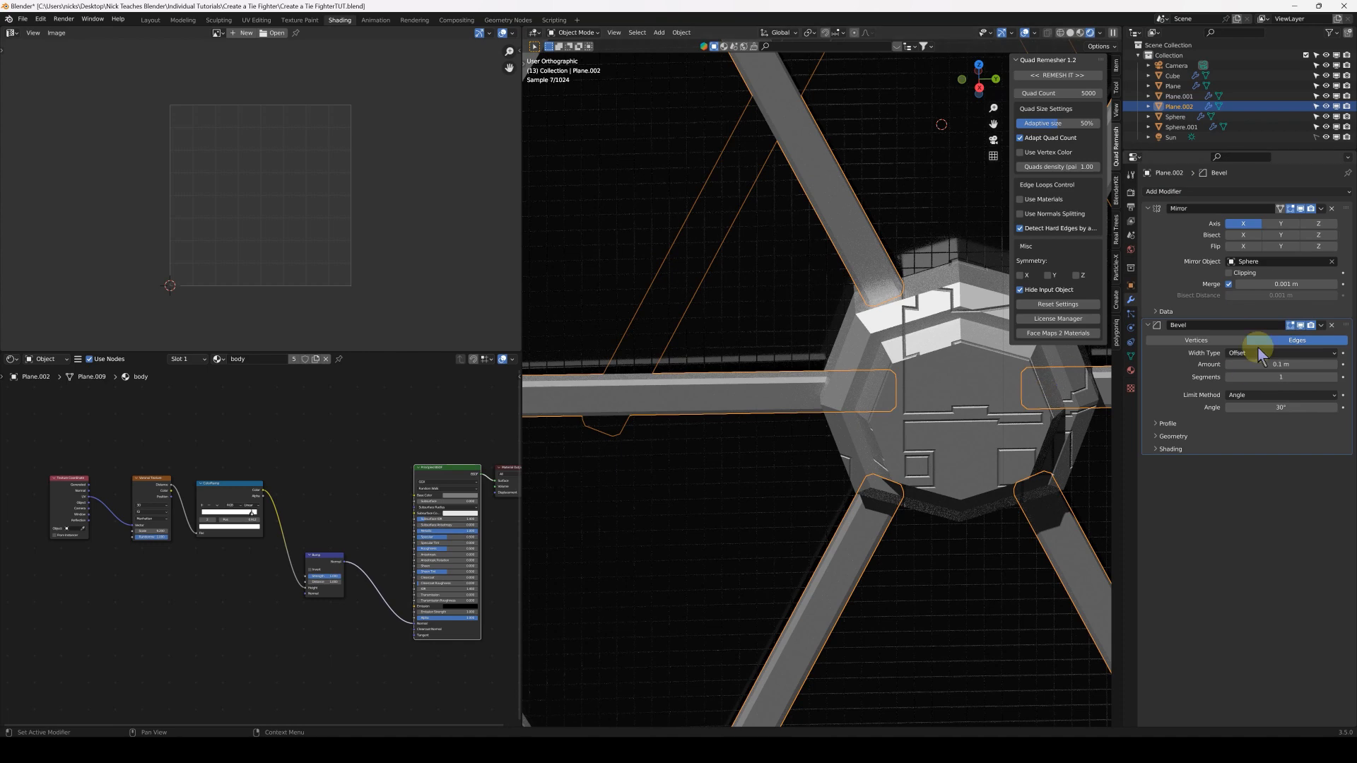
Examine the rendered ship from the front, including the cockpit sphere and both wings
{"action": "scroll", "coordinate": [728, 430], "scroll_direction": "down", "scroll_amount": 5}
{"action": "left_click", "coordinate": [831, 618]}
{"action": "middle_click_drag", "start_coordinate": [766, 446], "coordinate": [936, 439]}
{"action": "middle_click_drag", "start_coordinate": [854, 377], "coordinate": [908, 376]}
{"action": "scroll", "coordinate": [816, 378], "scroll_direction": "up", "scroll_amount": 3}
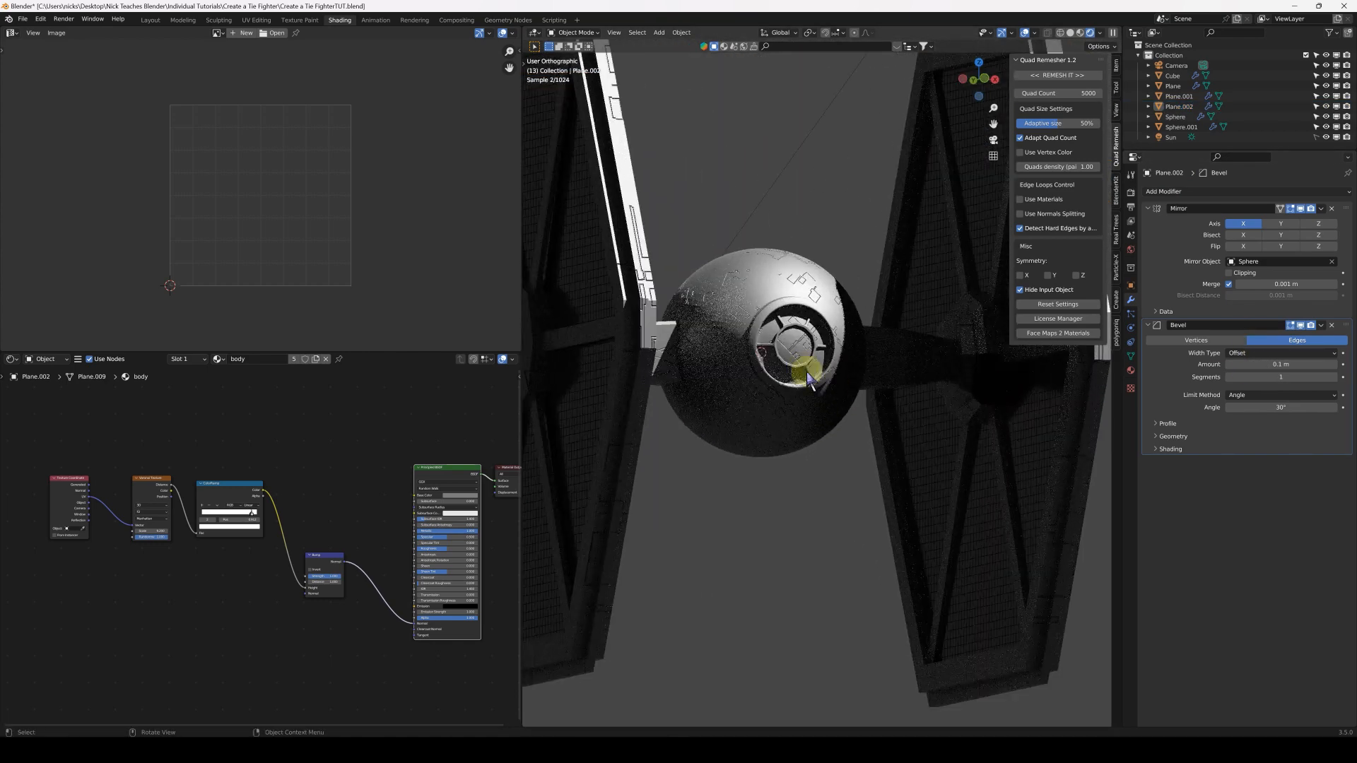
{"action": "left_click", "coordinate": [816, 382]}
{"action": "middle_click_drag", "start_coordinate": [816, 383], "coordinate": [761, 403]}
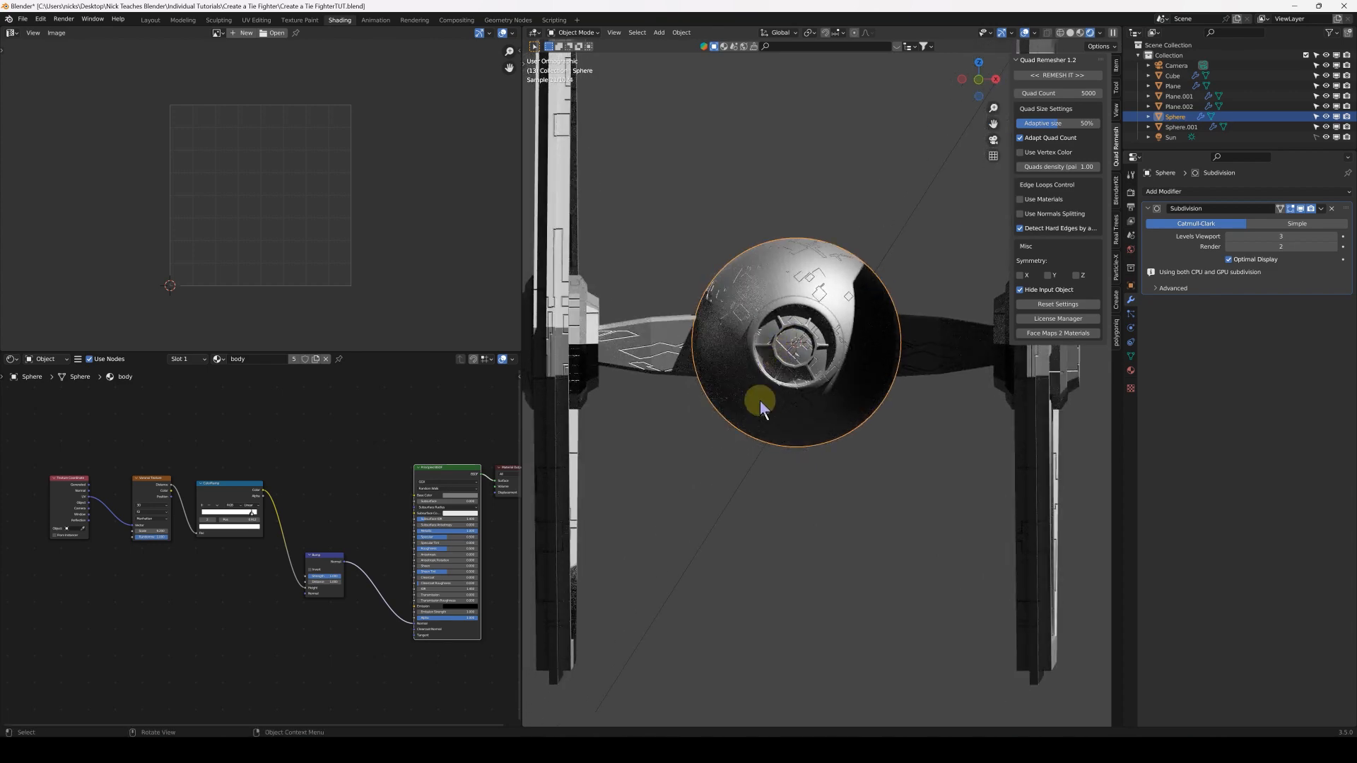
Open the arms joining the cockpit to the wings in Edit Mode and select all their faces
{"action": "left_click", "coordinate": [628, 350]}
{"action": "scroll", "coordinate": [737, 357], "scroll_direction": "up", "scroll_amount": 5}
{"action": "scroll", "coordinate": [736, 357], "scroll_direction": "down", "scroll_amount": 2}
{"action": "mouse_move", "coordinate": [736, 358]}
{"action": "middle_mouse_down"}
{"action": "mouse_move", "coordinate": [708, 362]}
{"action": "mouse_move", "coordinate": [721, 357]}
{"action": "middle_mouse_up"}
{"action": "scroll", "coordinate": [651, 274], "scroll_direction": "down", "scroll_amount": 3}
{"action": "middle_click_drag", "start_coordinate": [652, 274], "coordinate": [709, 340], "text": "shift"}
{"action": "scroll", "coordinate": [677, 311], "scroll_direction": "up", "scroll_amount": 1}
{"action": "key", "text": "Tab"}
{"action": "key", "text": "a"}
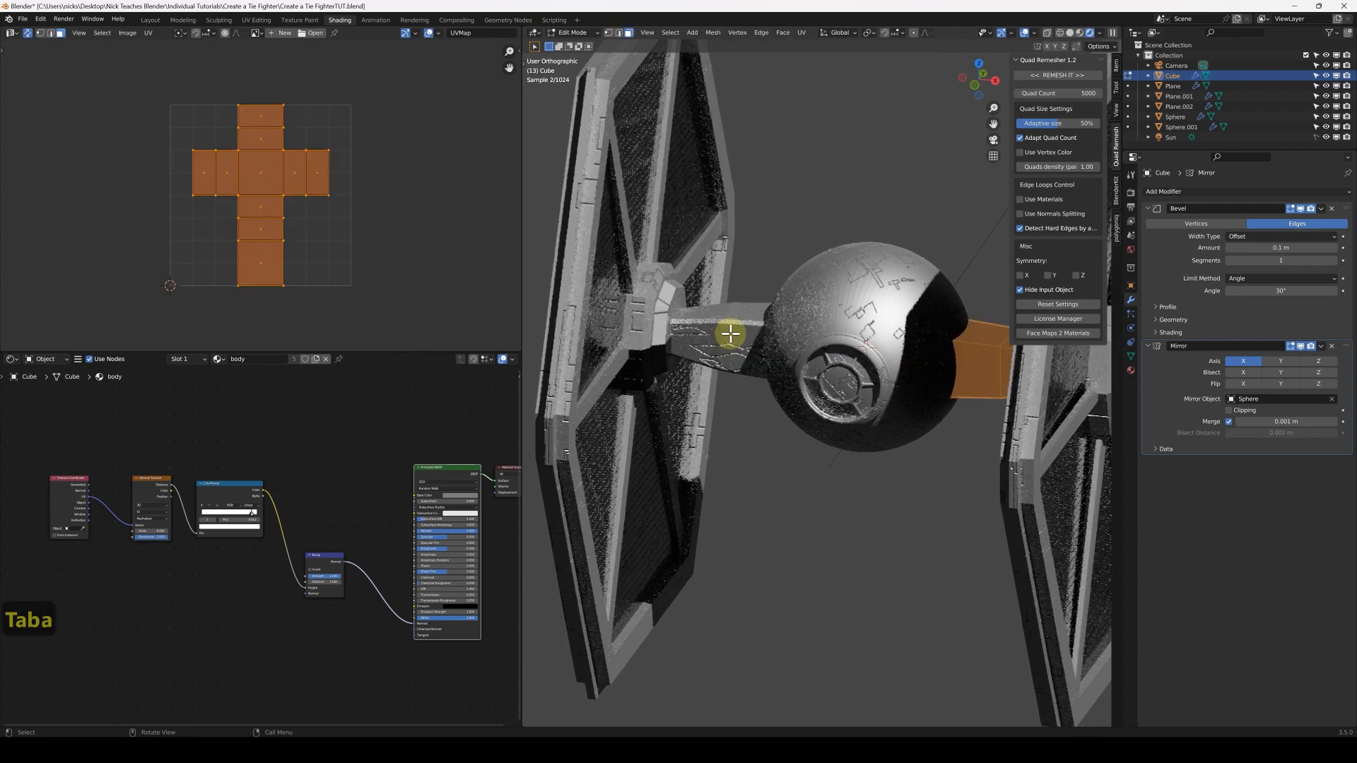
Try Sphere Projection and a plain Unwrap on the connecting arms' UVs
{"action": "key", "text": "u"}
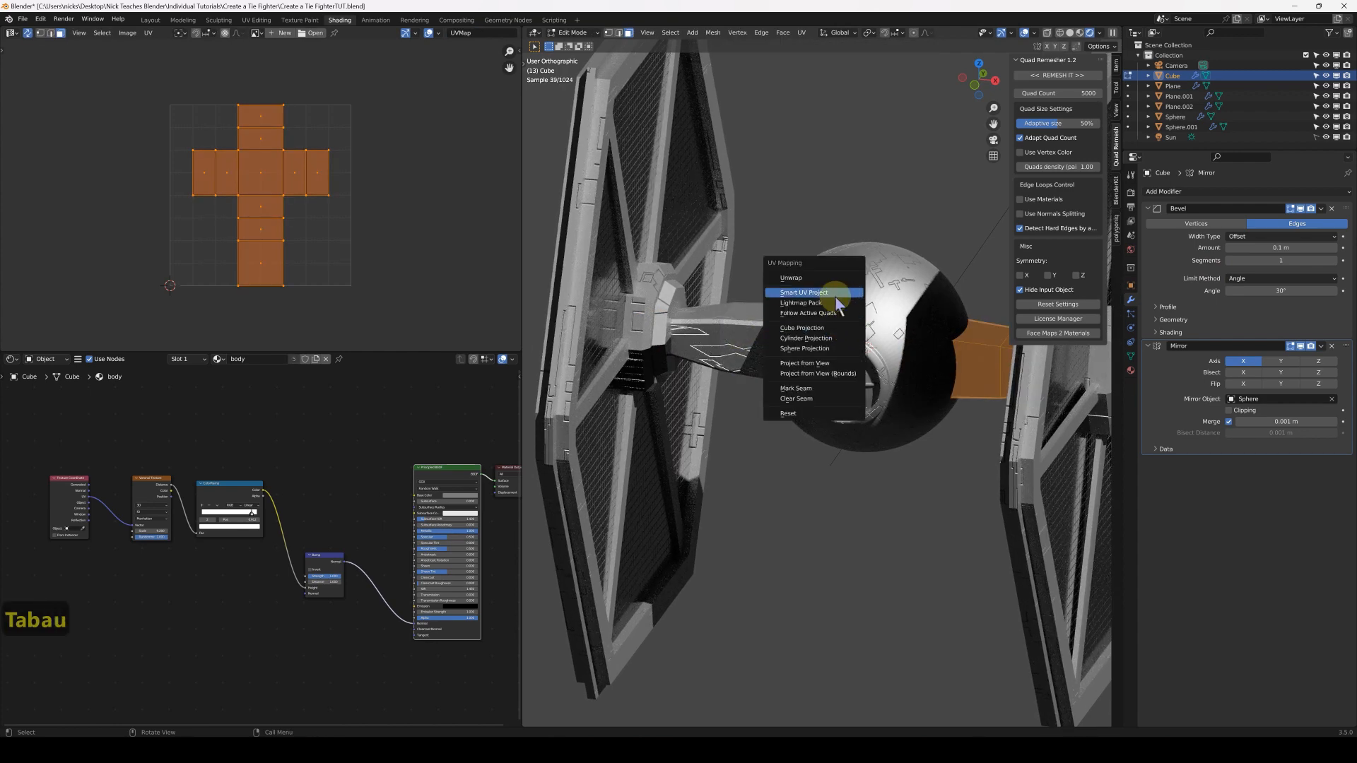
{"action": "left_click", "coordinate": [819, 349]}
{"action": "key", "text": "Tab"}
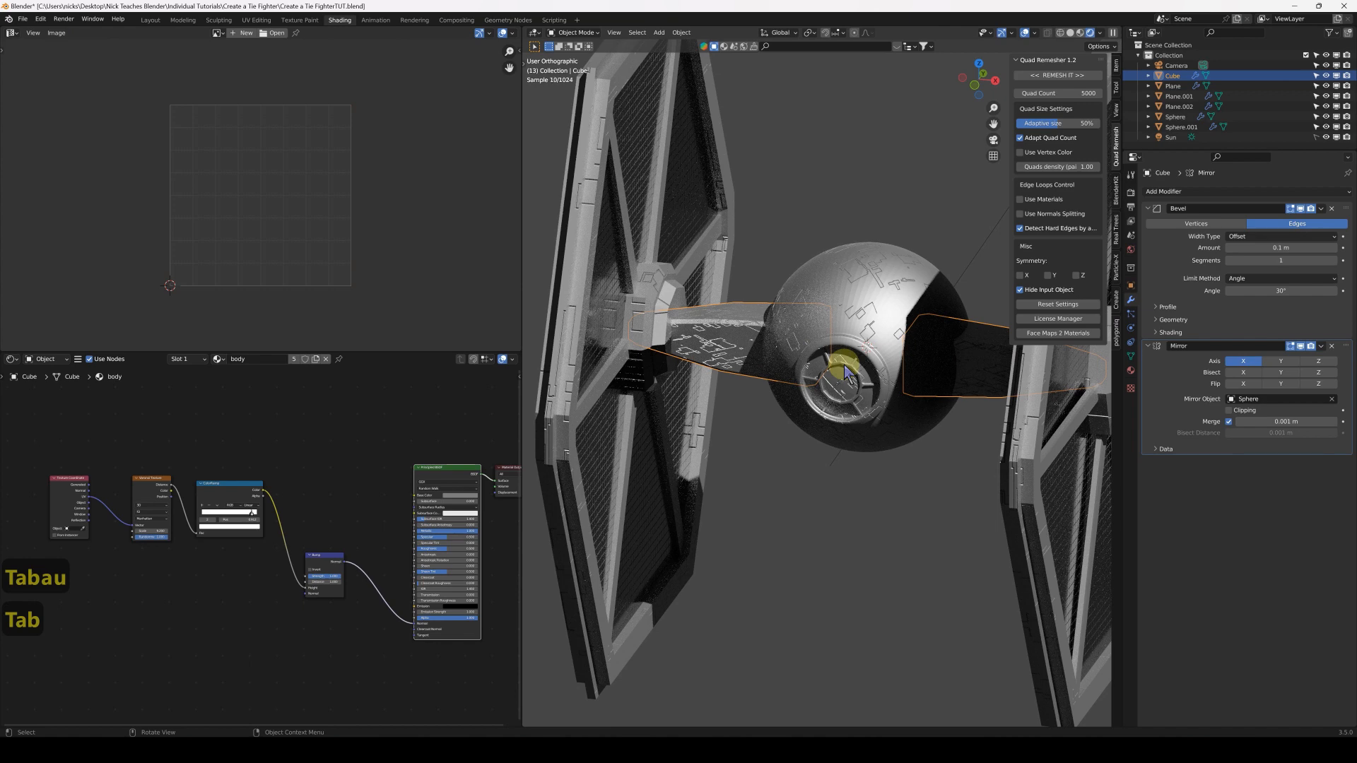
{"action": "key", "text": "Tab"}
{"action": "key", "text": "u"}
{"action": "left_click", "coordinate": [819, 311]}
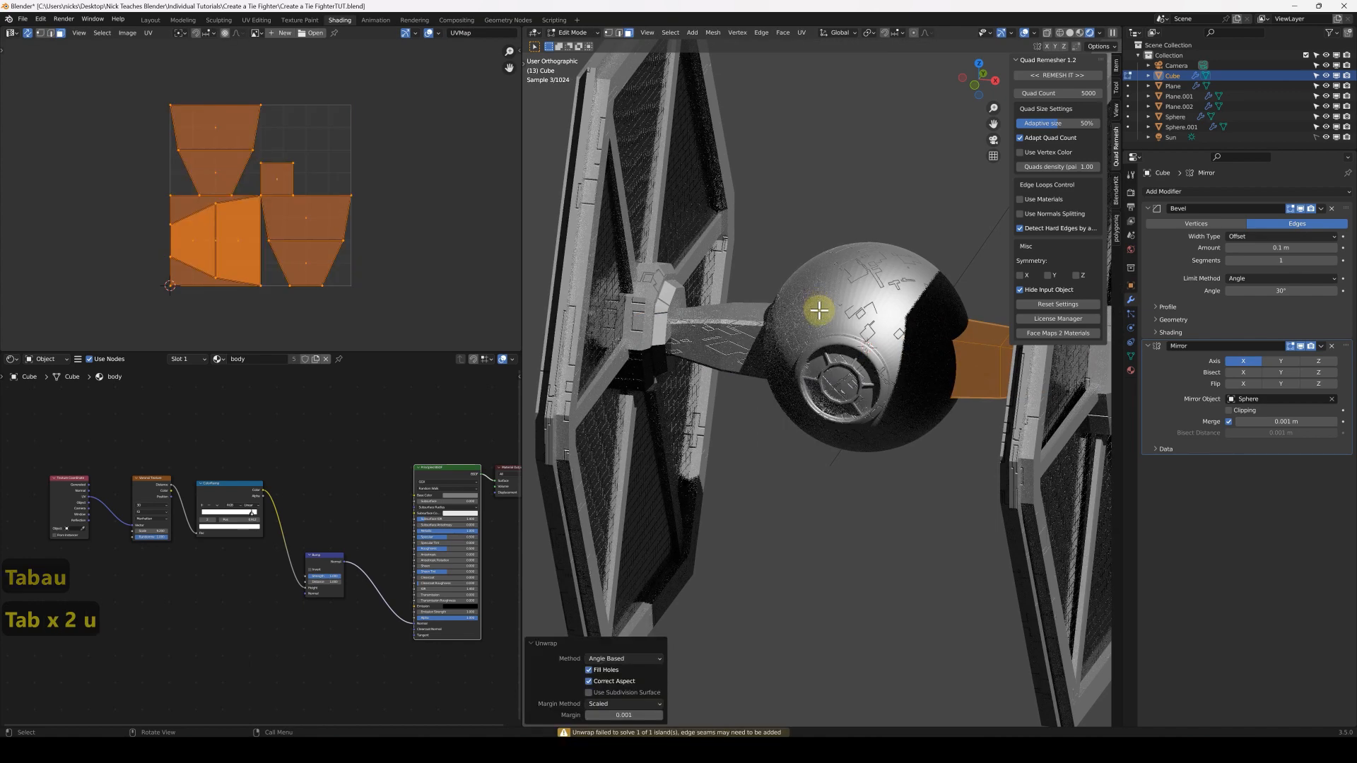
Unwrap the connecting arms with Smart UV Project at a 66° angle limit and check the panel pattern
{"action": "key", "text": "u"}
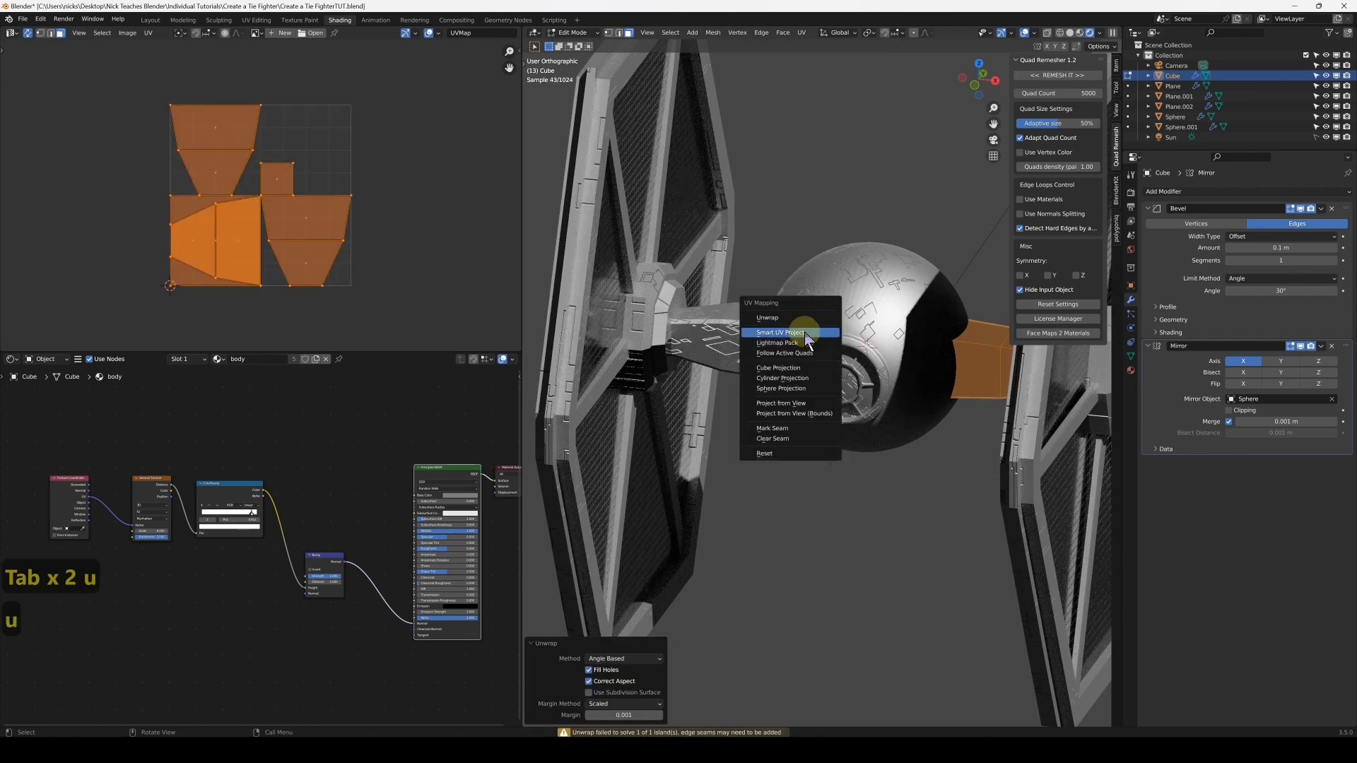
{"action": "left_click", "coordinate": [806, 335]}
{"action": "left_click", "coordinate": [833, 426]}
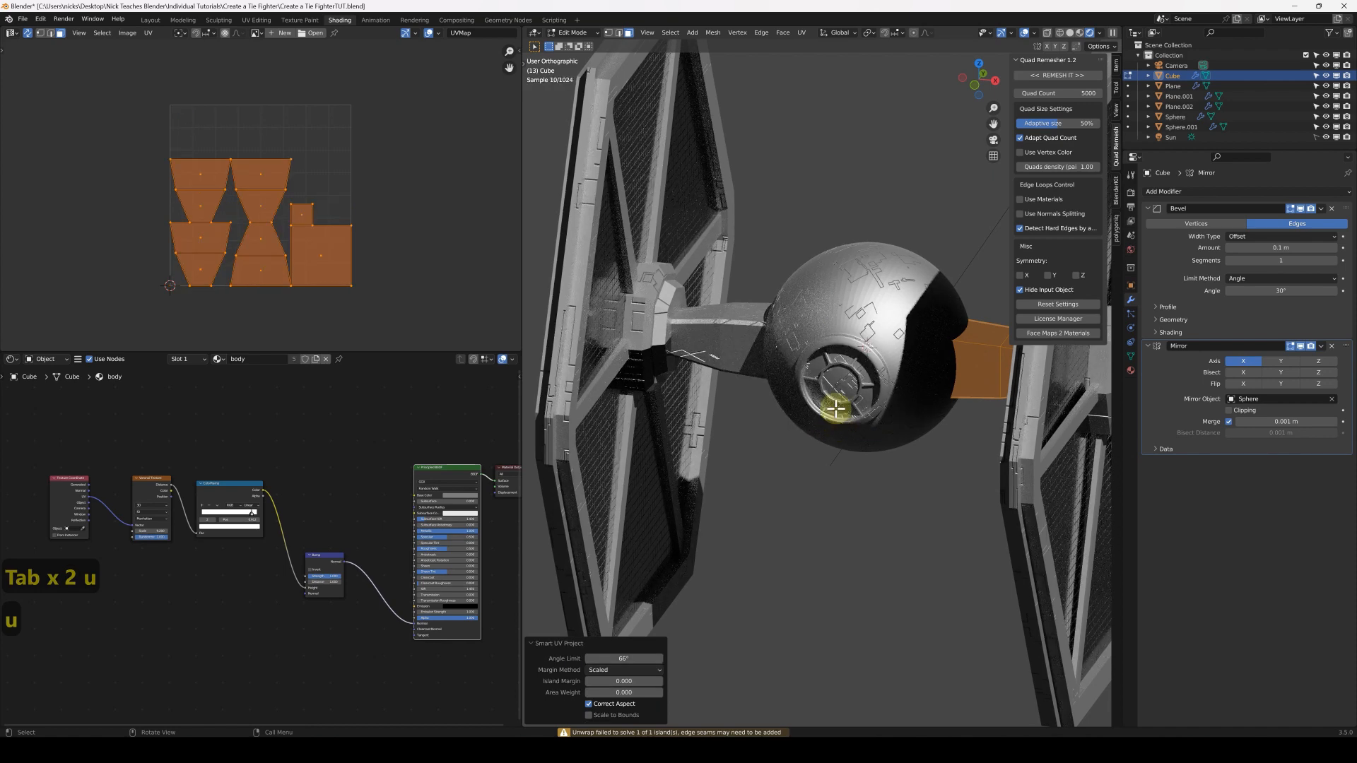
{"action": "key", "text": "Tab"}
{"action": "key", "text": "Tab"}
{"action": "key", "text": "Tab"}
Scale the arms' UV islands to a little over twice their size and rotate them about 55°
{"action": "key", "text": "Tab"}
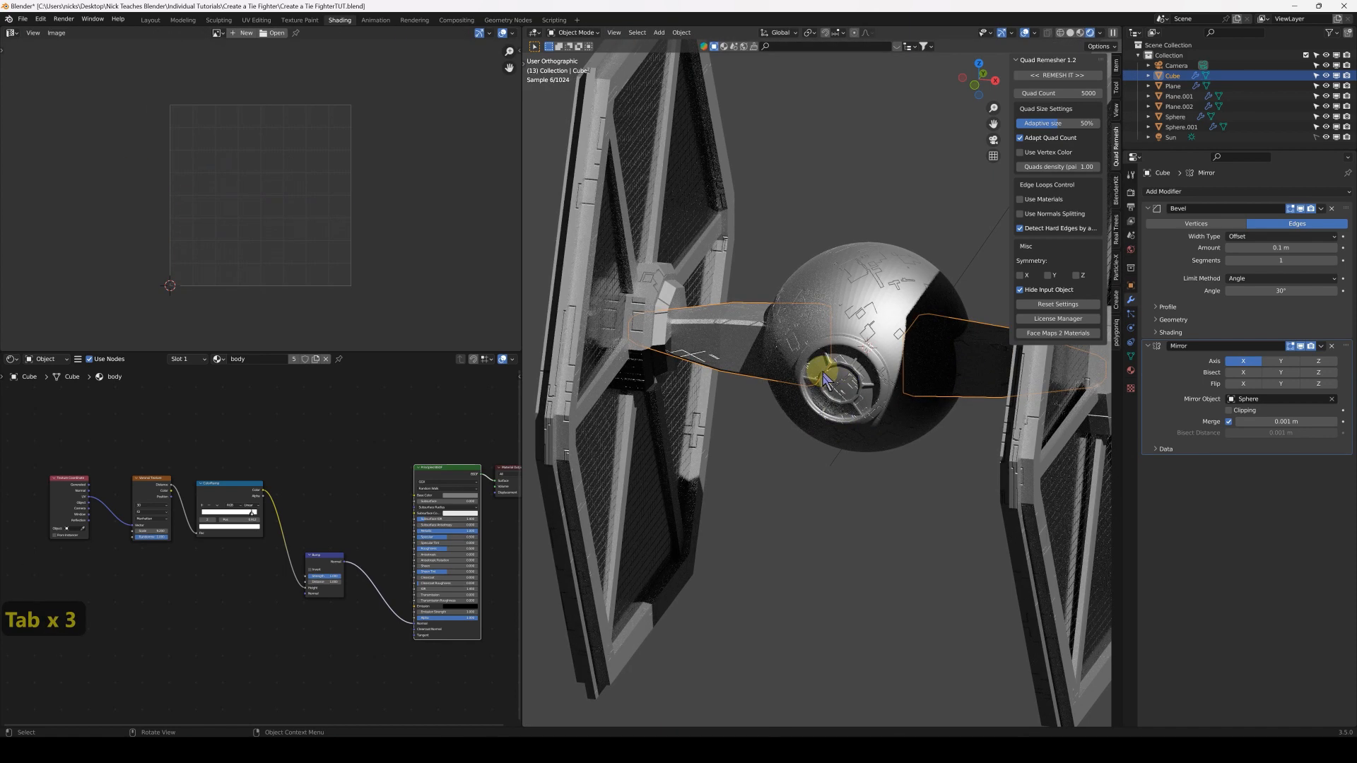
{"action": "key", "text": "s"}
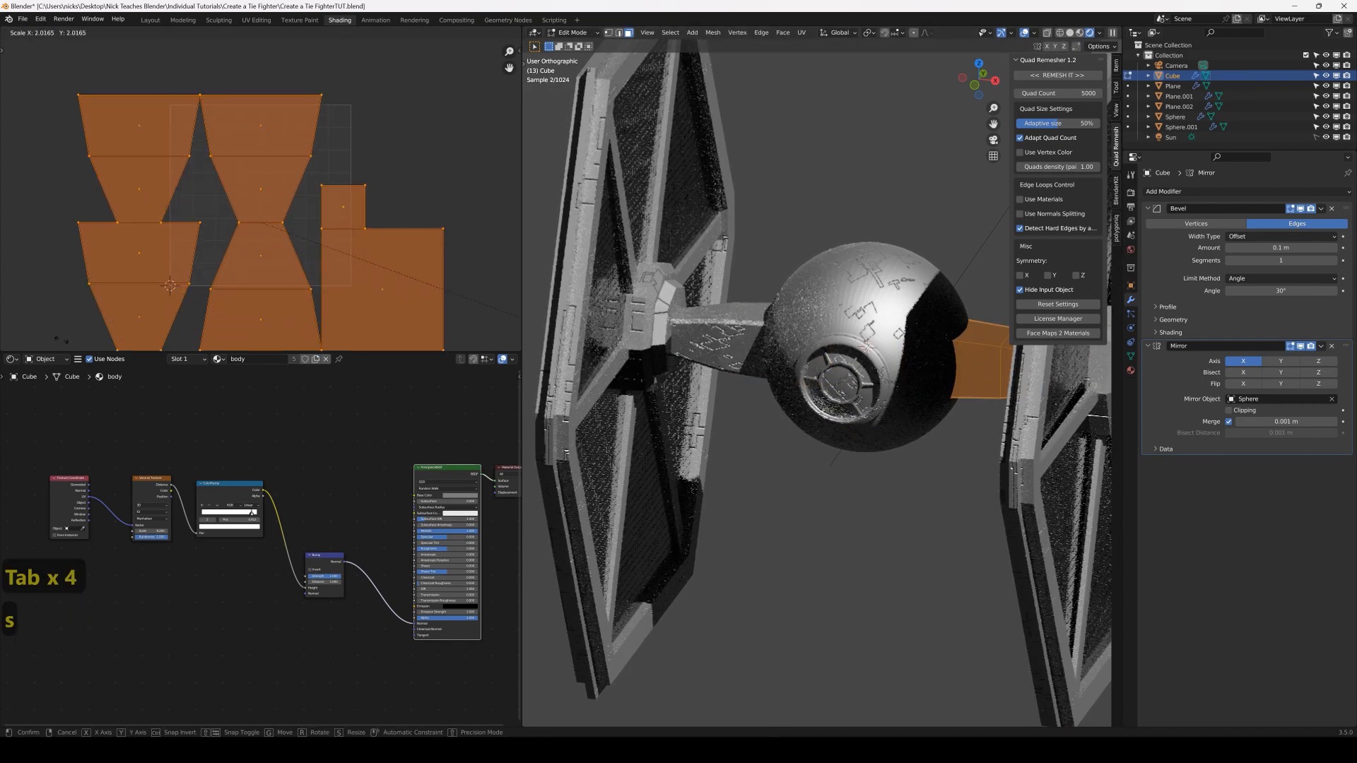
{"action": "left_click", "coordinate": [124, 329]}
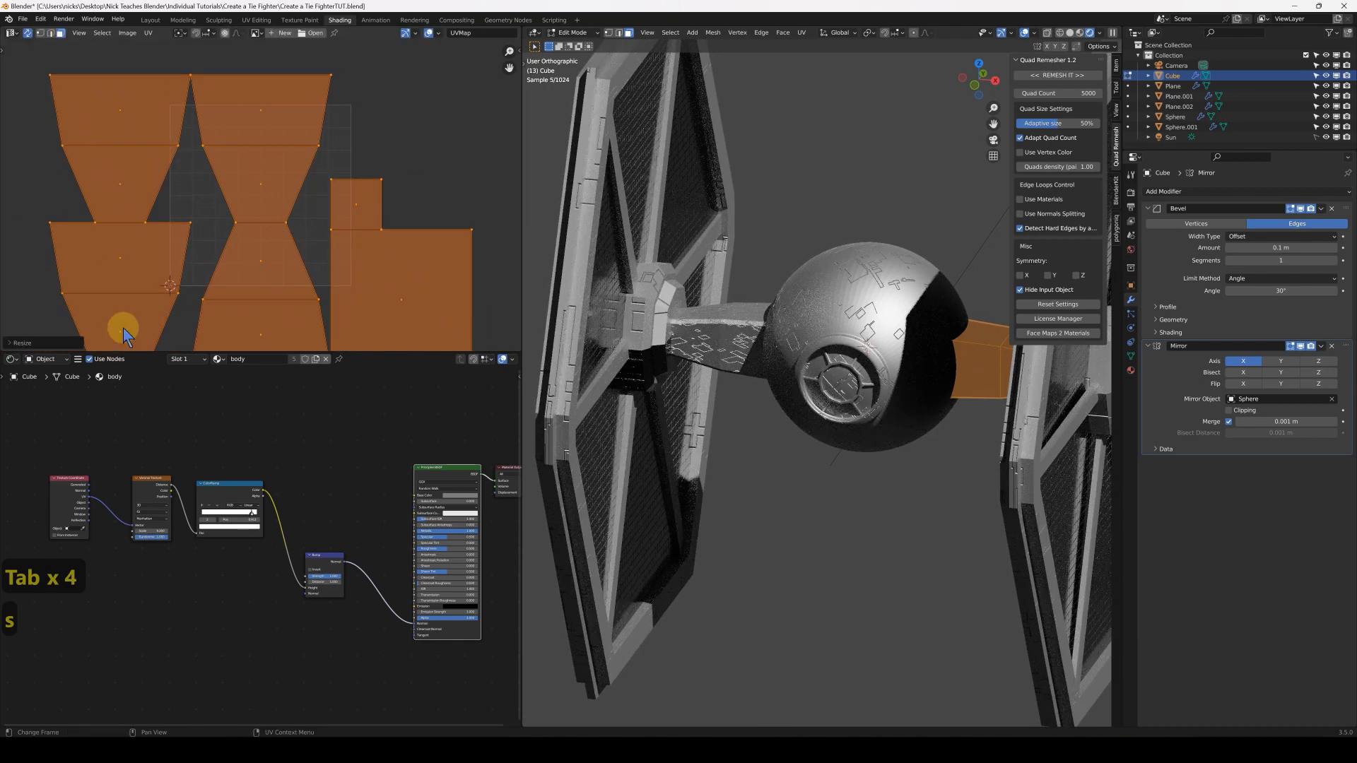
{"action": "key", "text": "r"}
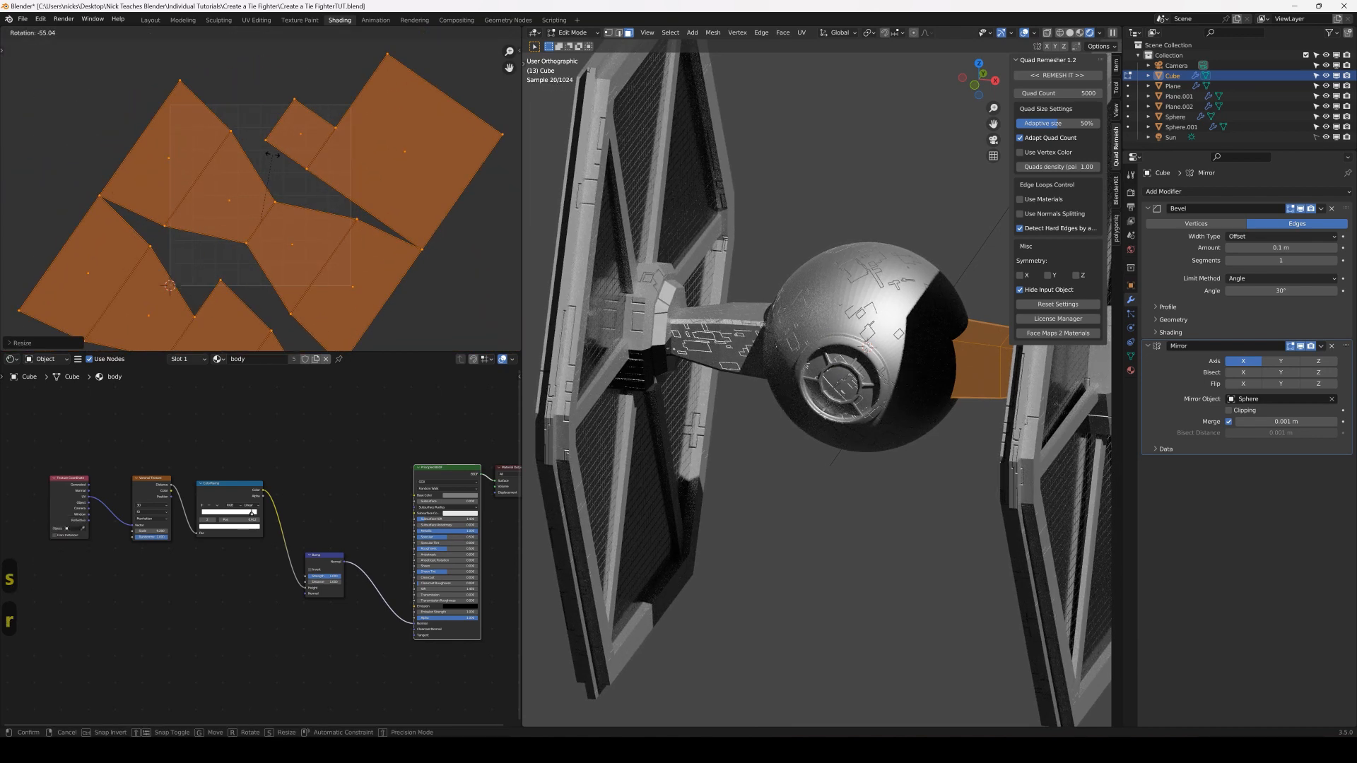
{"action": "left_click", "coordinate": [281, 157]}
{"action": "key", "text": "Tab"}
Confirm the arms' UV rotation, and open the cockpit sphere in Edit Mode with solid shading
{"action": "left_click", "coordinate": [656, 292]}
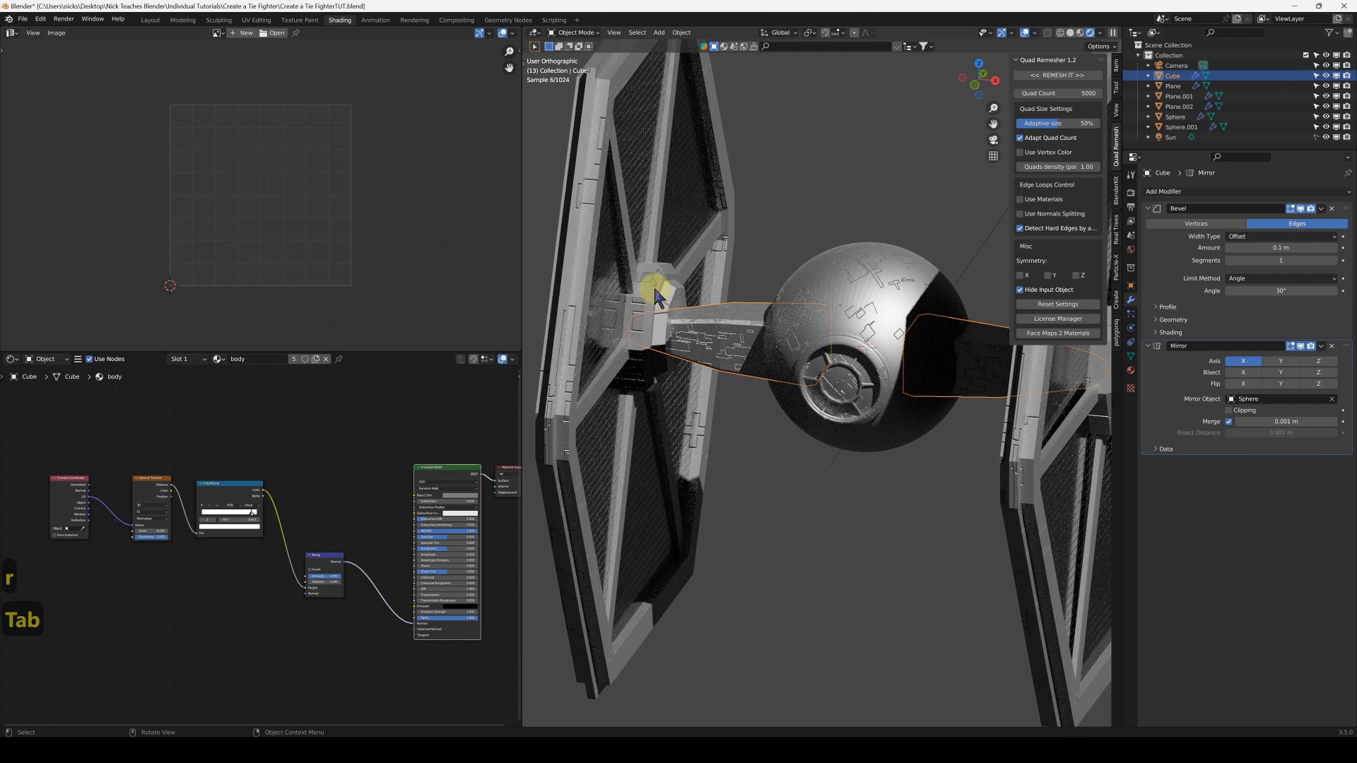
{"action": "scroll", "coordinate": [824, 313], "scroll_direction": "down", "scroll_amount": 1}
{"action": "left_click", "coordinate": [853, 315]}
{"action": "middle_click_drag", "start_coordinate": [875, 373], "coordinate": [817, 317]}
{"action": "scroll", "coordinate": [884, 370], "scroll_direction": "up", "scroll_amount": 2}
{"action": "scroll", "coordinate": [787, 300], "scroll_direction": "up", "scroll_amount": 2}
{"action": "left_click", "coordinate": [1071, 33]}
{"action": "scroll", "coordinate": [807, 308], "scroll_direction": "up", "scroll_amount": 3}
{"action": "scroll", "coordinate": [795, 287], "scroll_direction": "up", "scroll_amount": 2}
{"action": "key", "text": "Tab"}
Turn off the sphere's Subdivision display in the viewport and select all the inner and outer cockpit window pane faces
{"action": "left_click", "coordinate": [704, 143]}
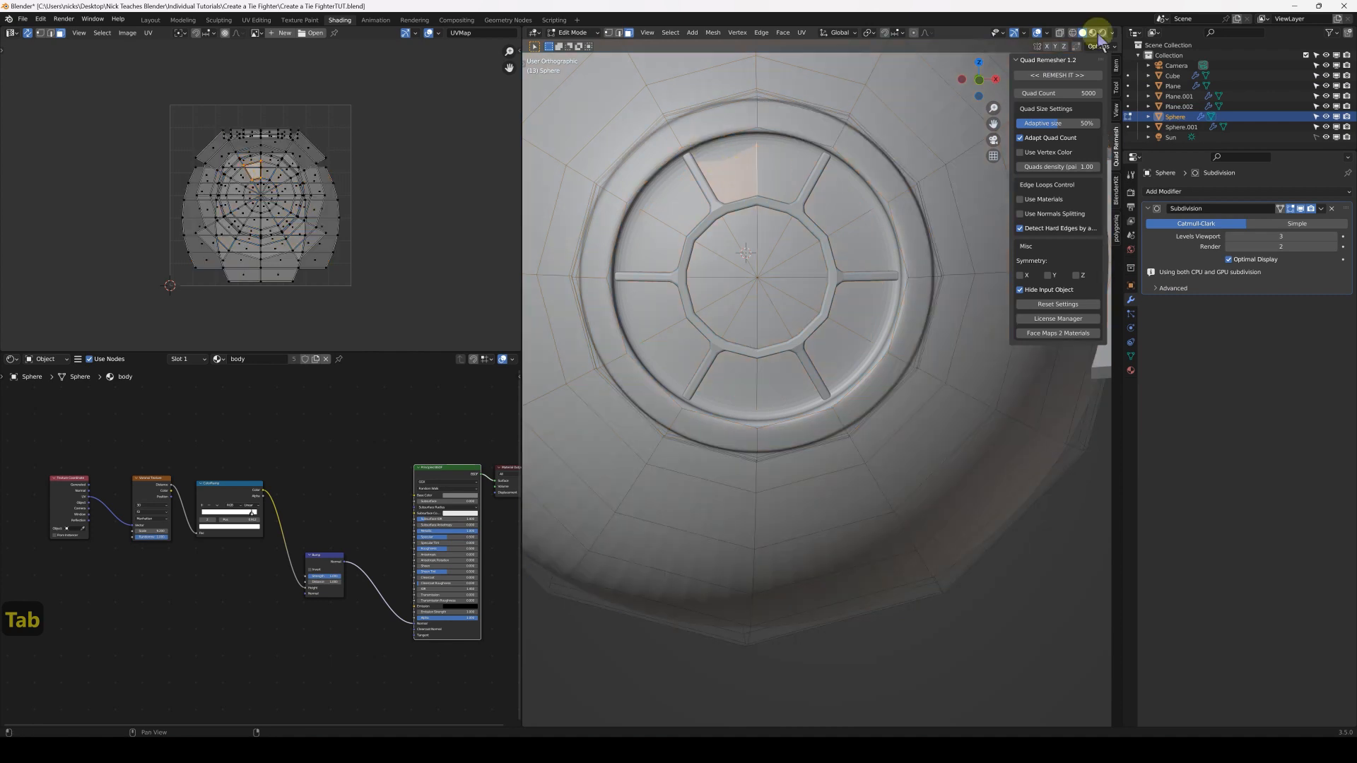
{"action": "left_click", "coordinate": [1301, 209]}
{"action": "key", "text": "c"}
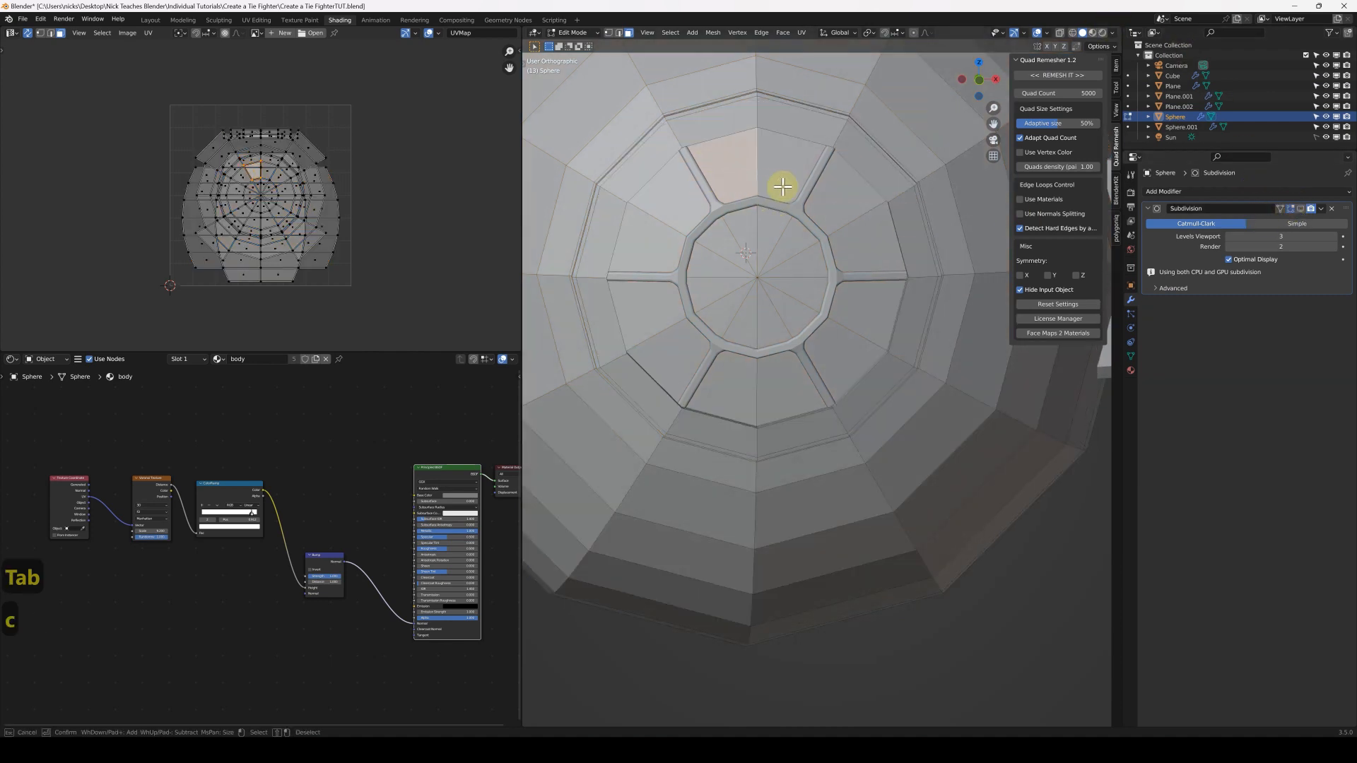
{"action": "left_click_drag", "start_coordinate": [669, 294], "coordinate": [698, 245]}
{"action": "right_click", "coordinate": [782, 257]}
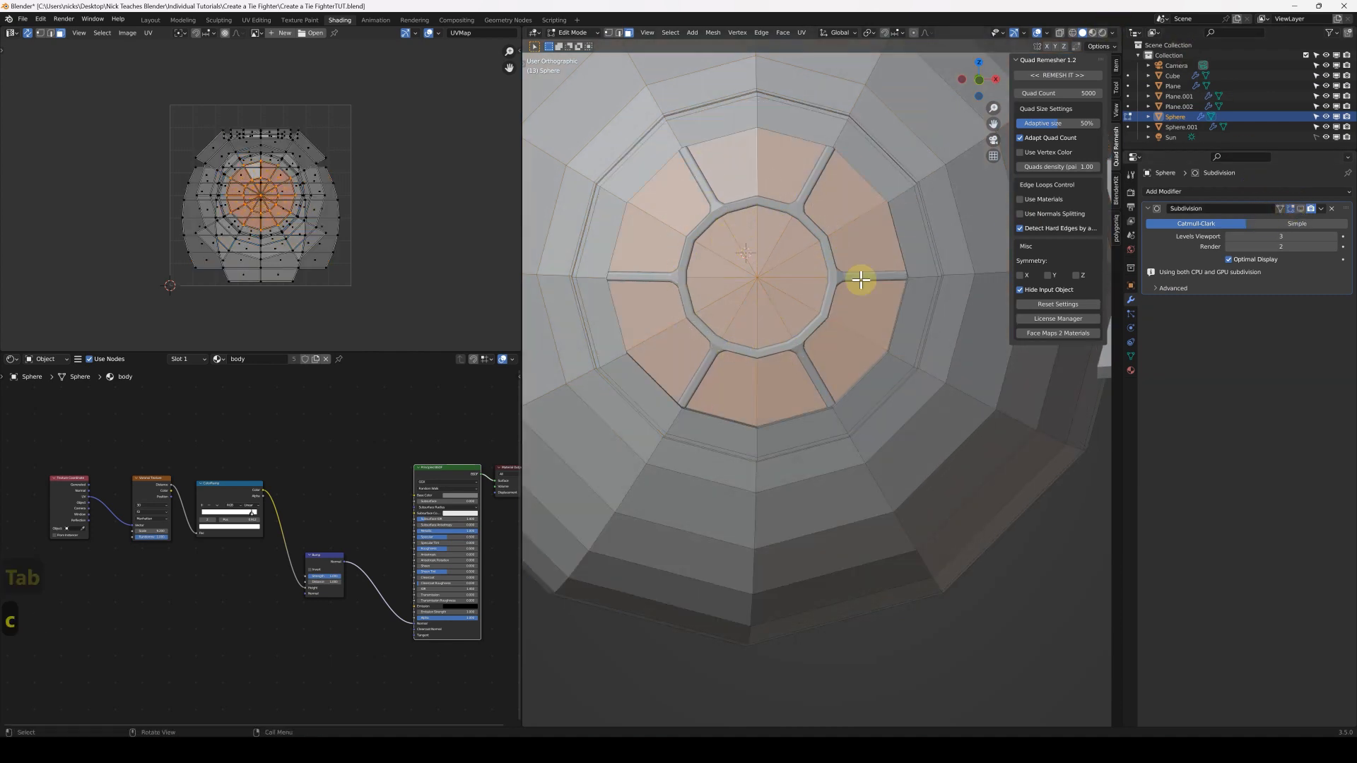
Try the innerWing material in a new second material slot on the cockpit sphere
{"action": "left_click", "coordinate": [1130, 370]}
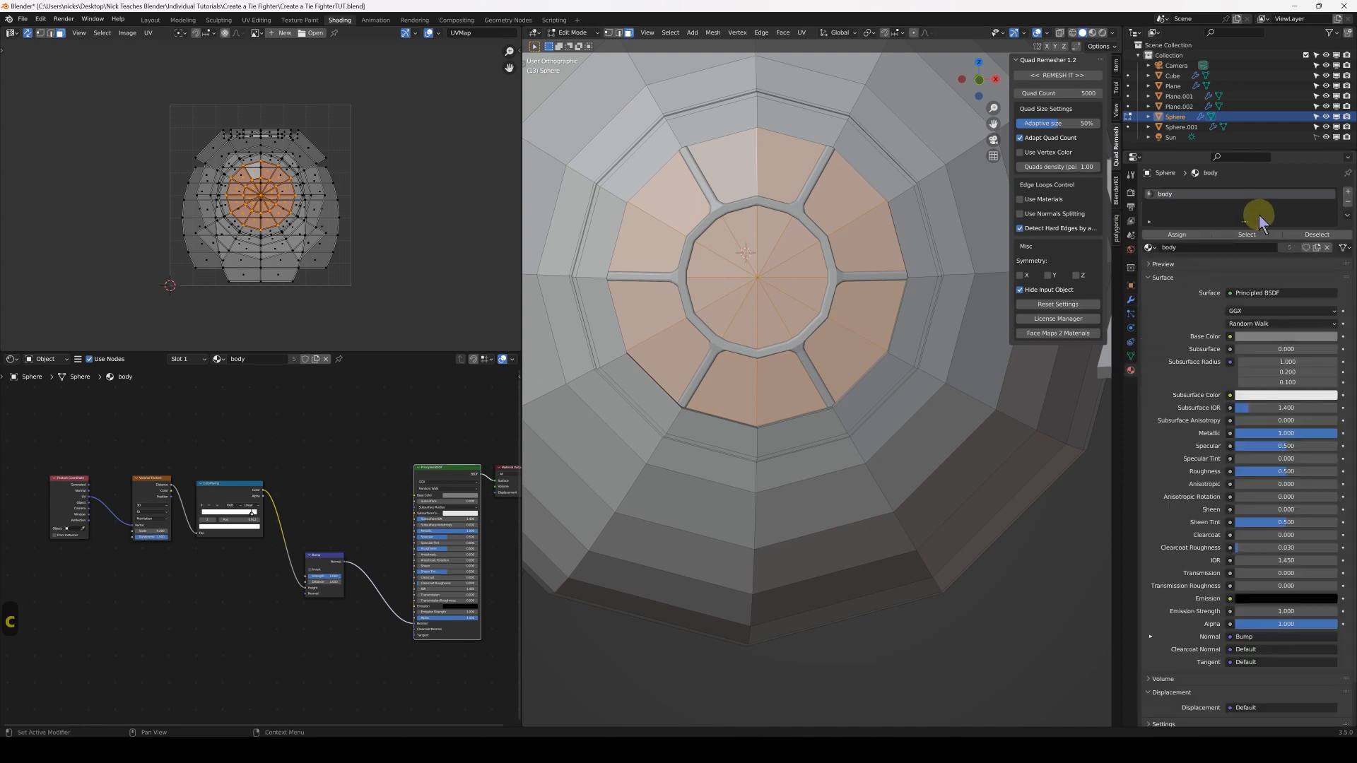
{"action": "left_click", "coordinate": [1348, 194]}
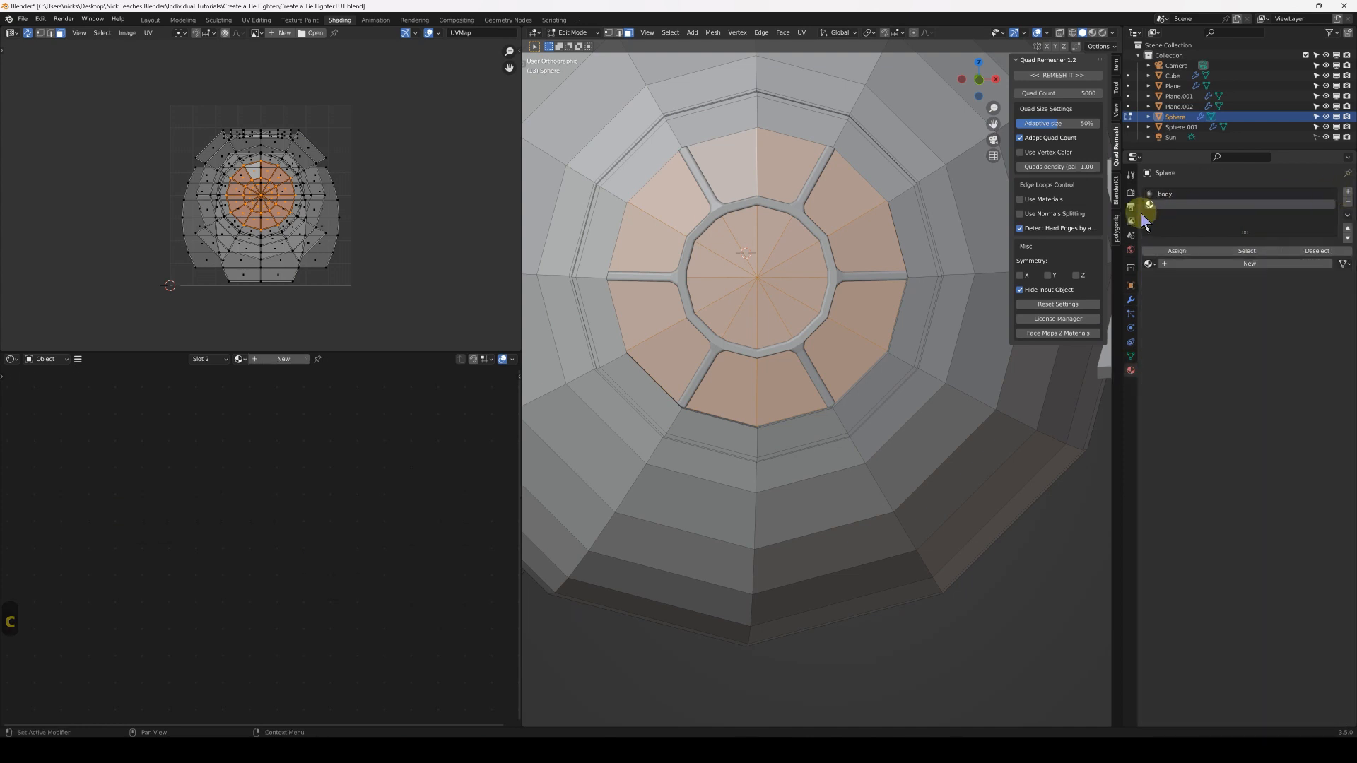
{"action": "left_click", "coordinate": [1149, 264]}
{"action": "left_click", "coordinate": [1180, 290]}
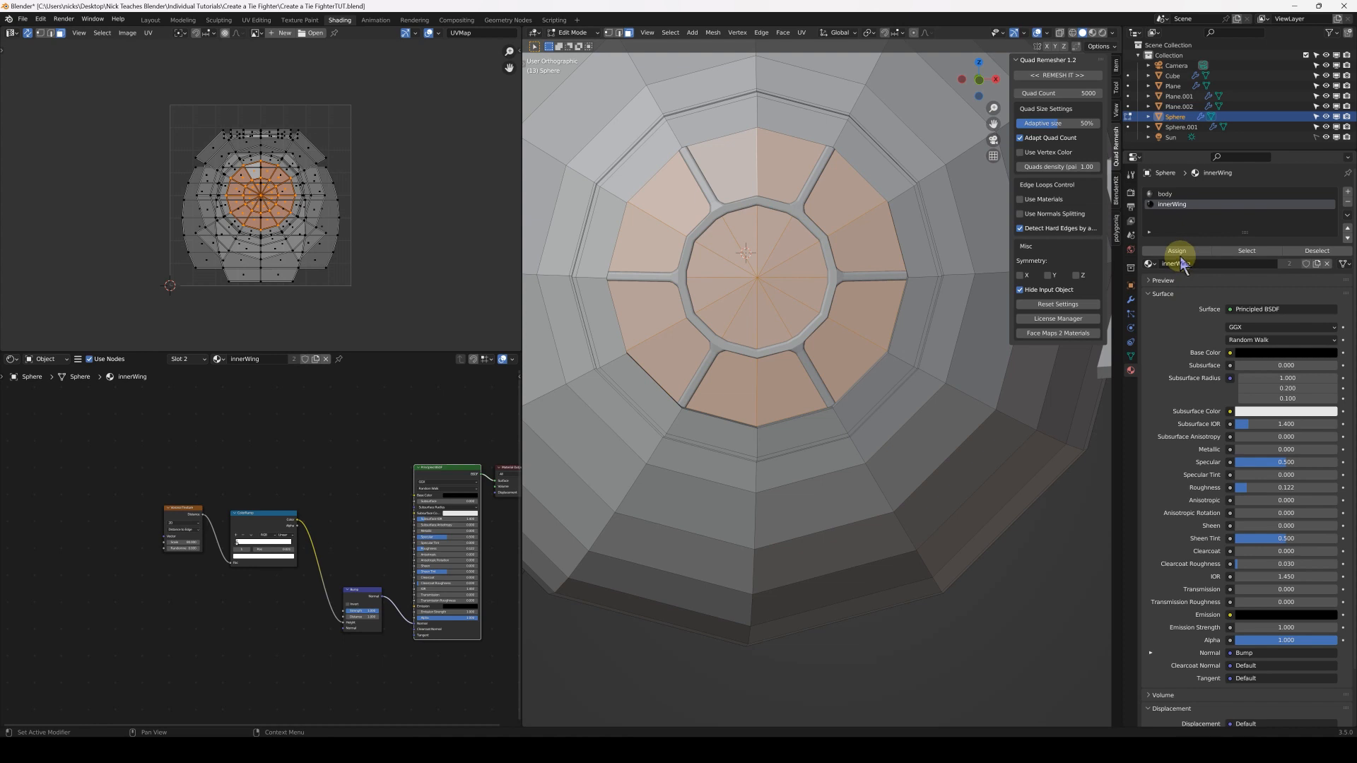
Remove the innerWing material slot from the cockpit sphere in Object Mode
{"action": "left_click", "coordinate": [1348, 202]}
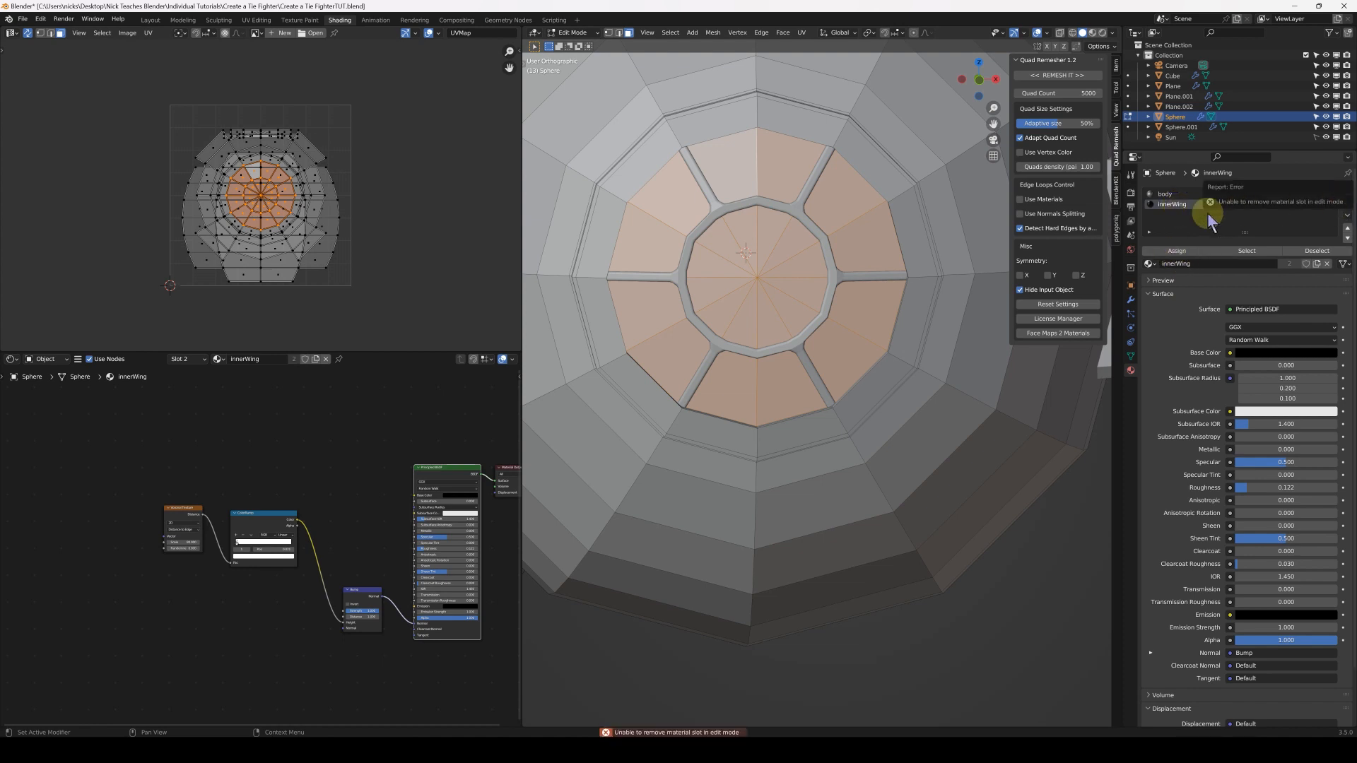
{"action": "left_click", "coordinate": [1152, 264]}
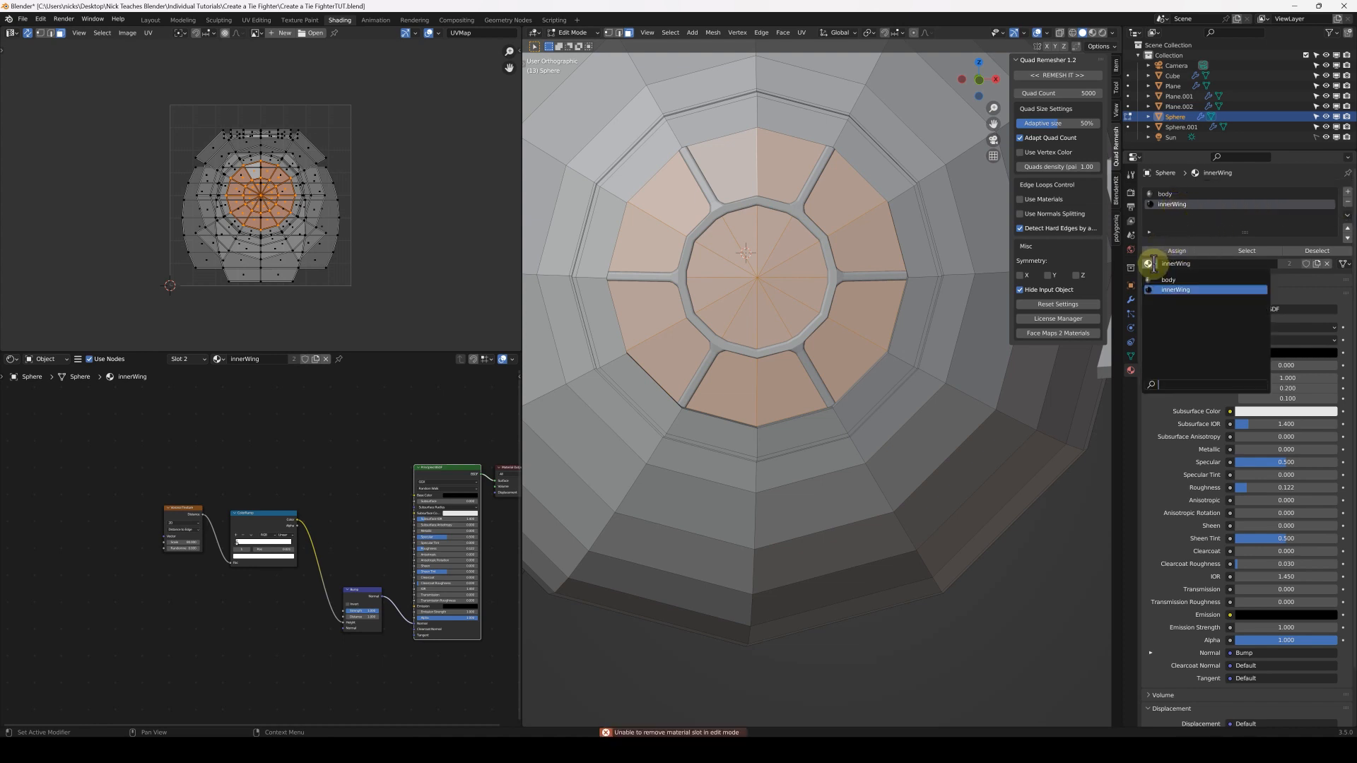
{"action": "left_click", "coordinate": [1236, 239]}
{"action": "left_click", "coordinate": [1348, 203]}
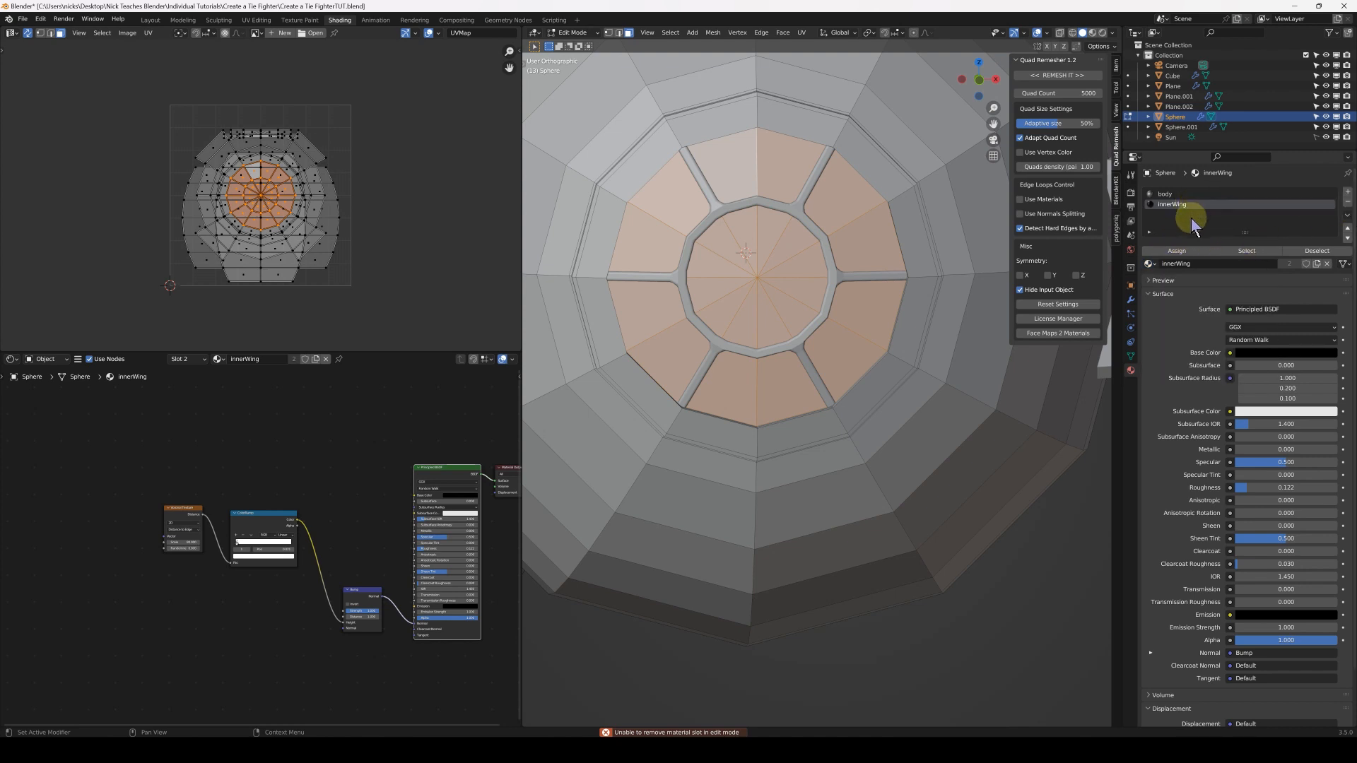
{"action": "key", "text": "Tab"}
{"action": "left_click", "coordinate": [1348, 202]}
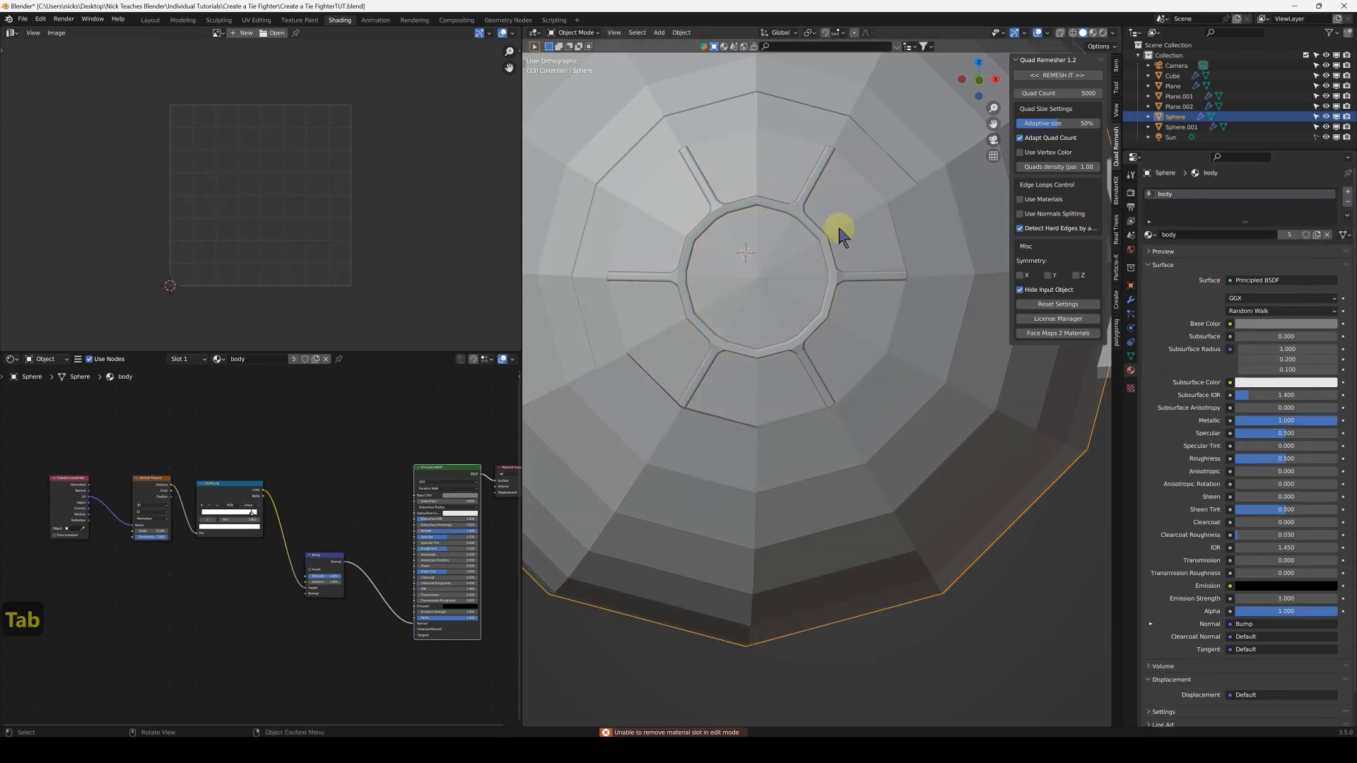
Return to Edit Mode and add a second slot with a new material to the cockpit sphere
{"action": "key", "text": "Tab"}
{"action": "left_click", "coordinate": [1347, 192]}
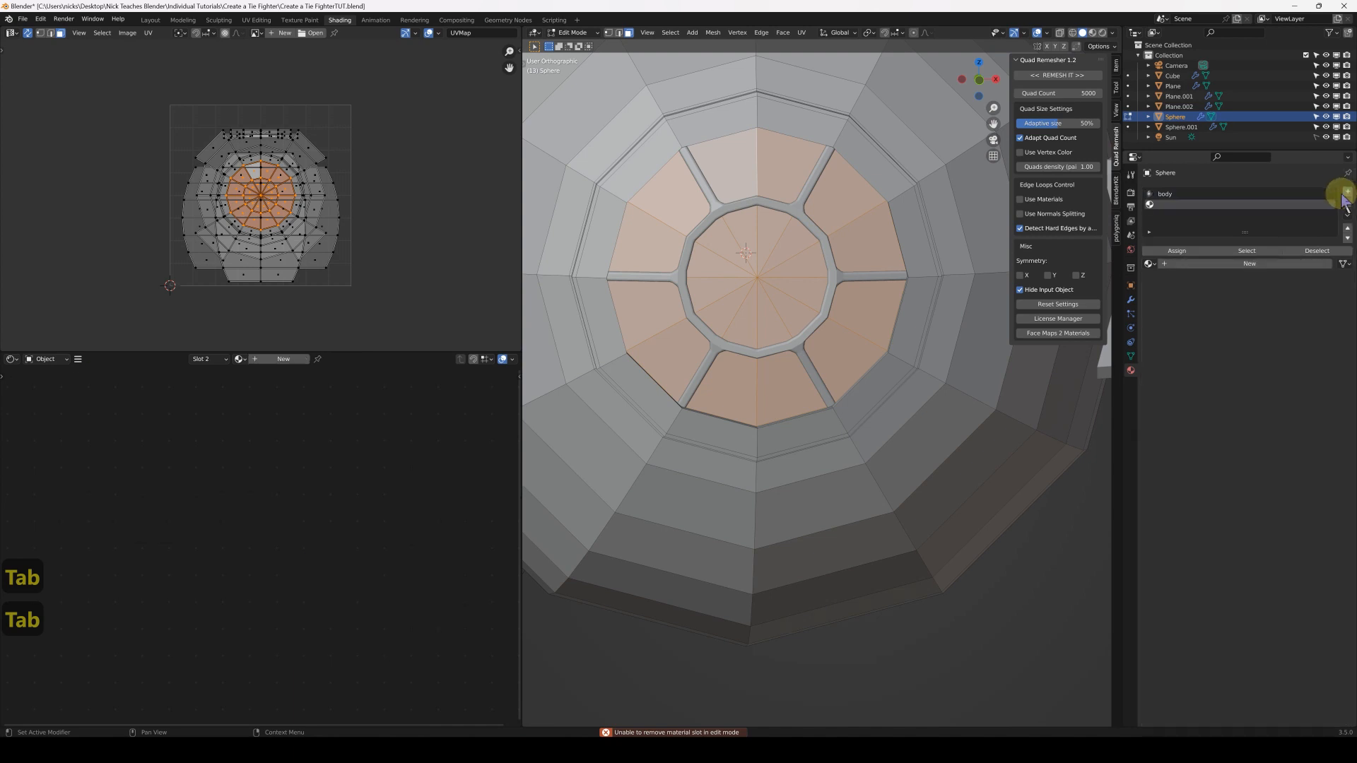
{"action": "left_click", "coordinate": [1207, 264]}
Give the new material a black base color and roughness 0.184, and assign it to the selected window panes
{"action": "left_click", "coordinate": [1265, 352]}
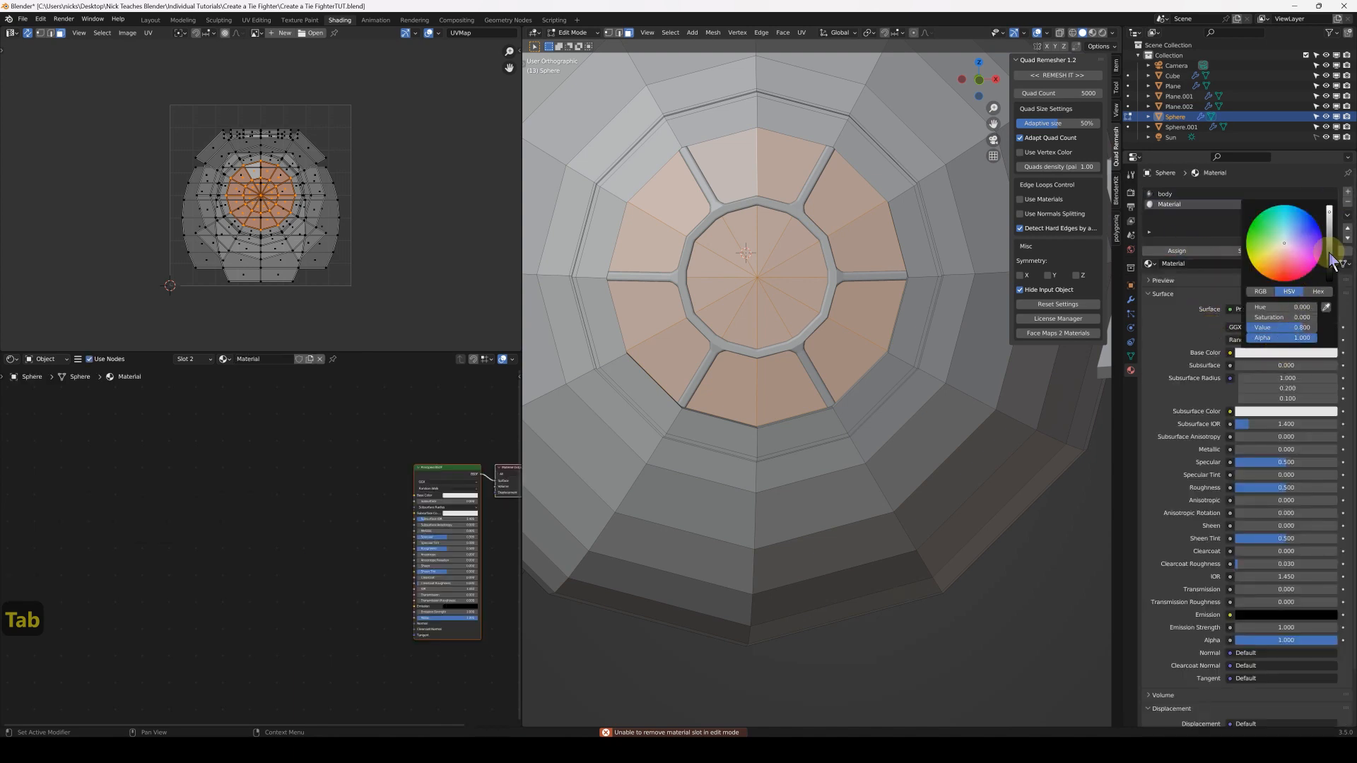
{"action": "left_click_drag", "start_coordinate": [1331, 262], "coordinate": [1330, 283]}
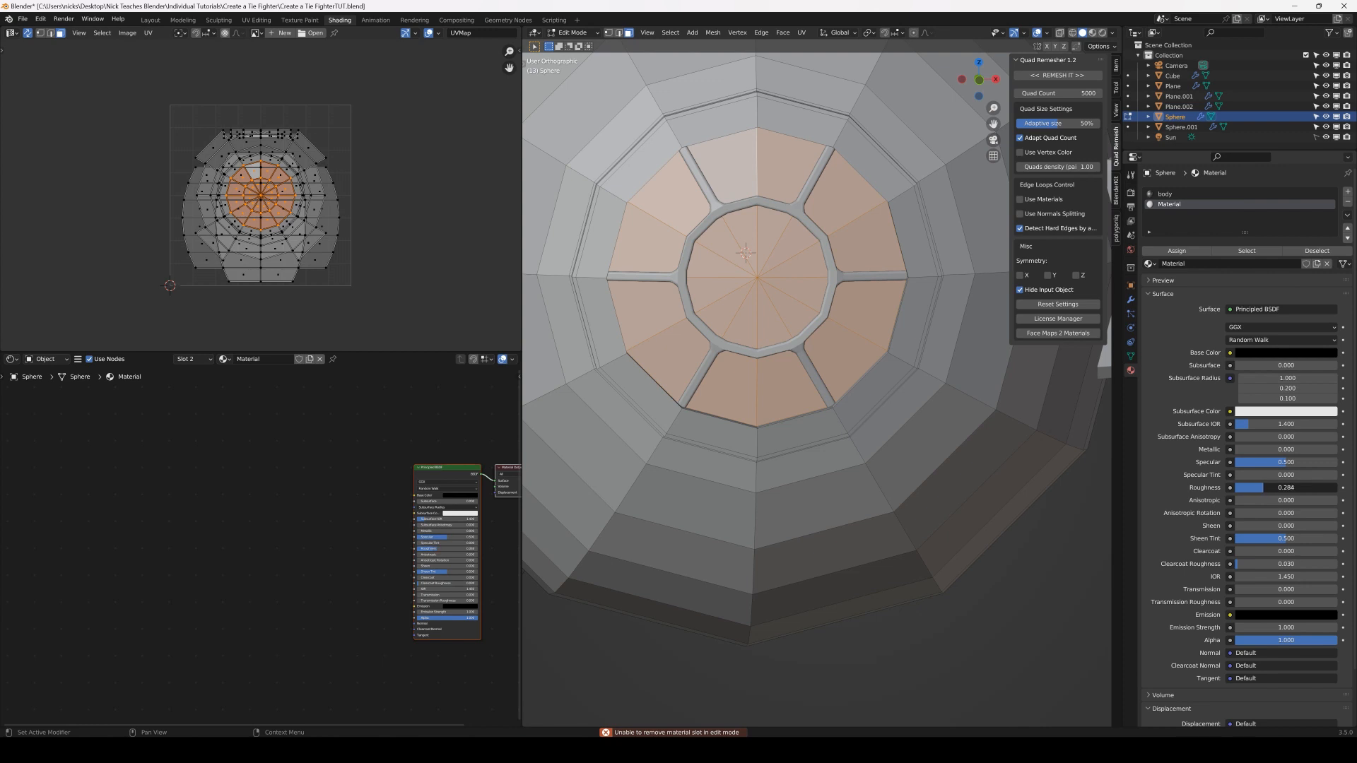
{"action": "left_click_drag", "start_coordinate": [1253, 487], "coordinate": [1250, 488]}
{"action": "left_click", "coordinate": [1187, 256]}
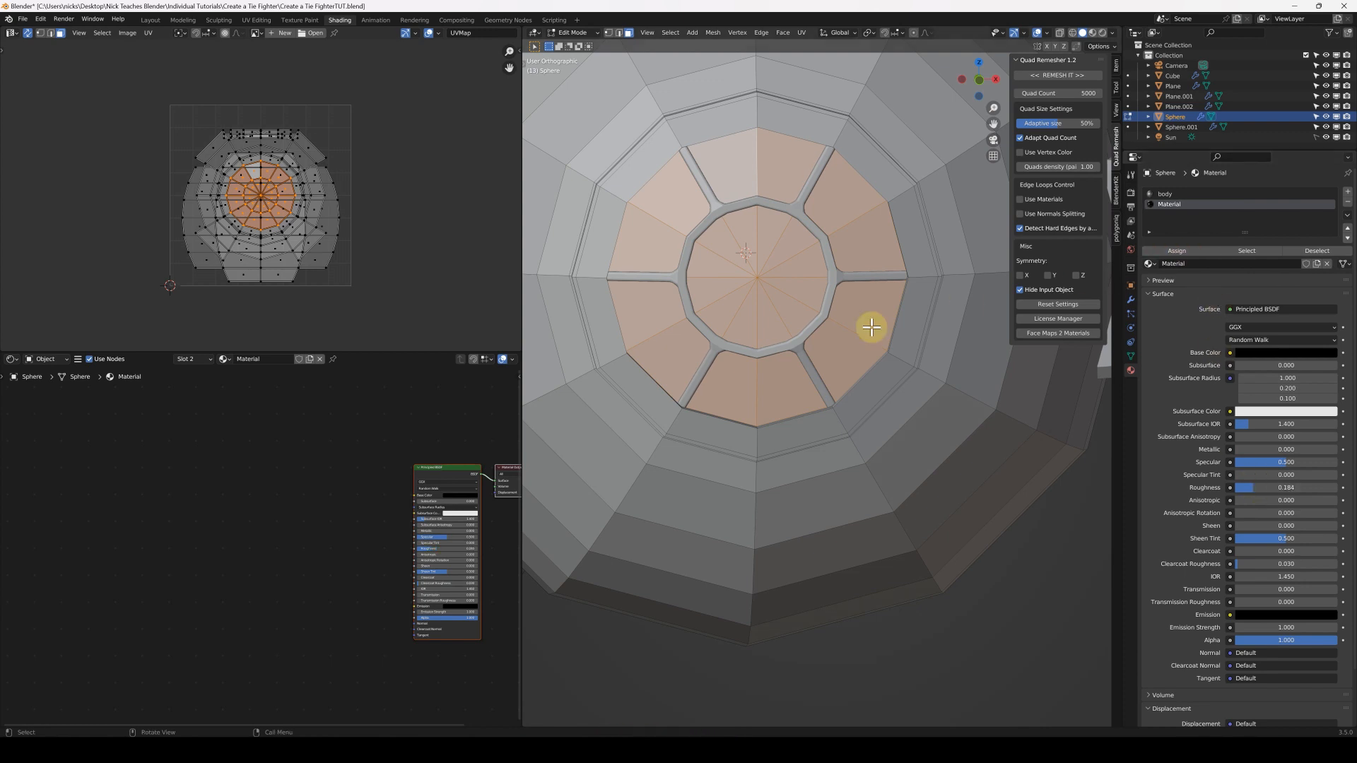
Turn the sphere's Subdivision display back on in Object Mode and check the whole ship in rendered shading
{"action": "key", "text": "Tab"}
{"action": "scroll", "coordinate": [803, 349], "scroll_direction": "down", "scroll_amount": 3}
{"action": "left_click", "coordinate": [1131, 302]}
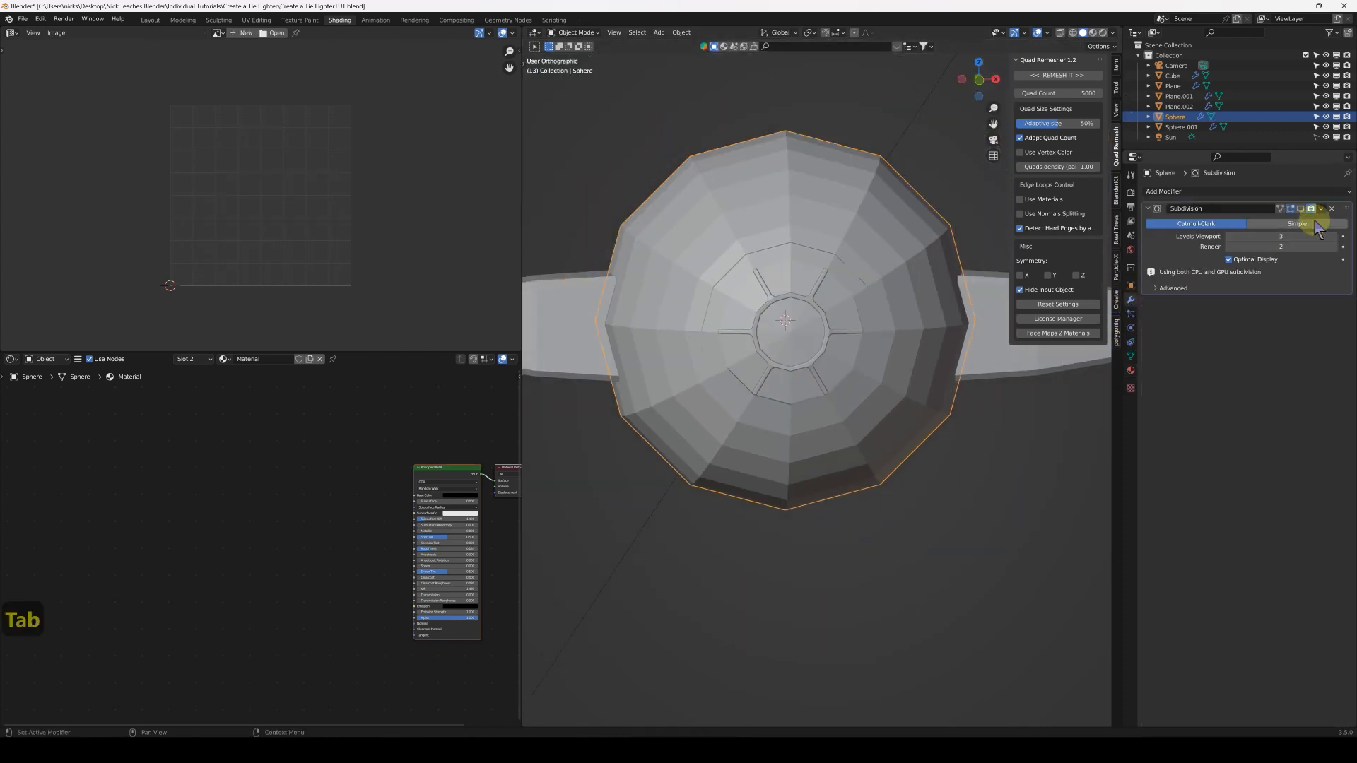
{"action": "left_click", "coordinate": [1303, 209]}
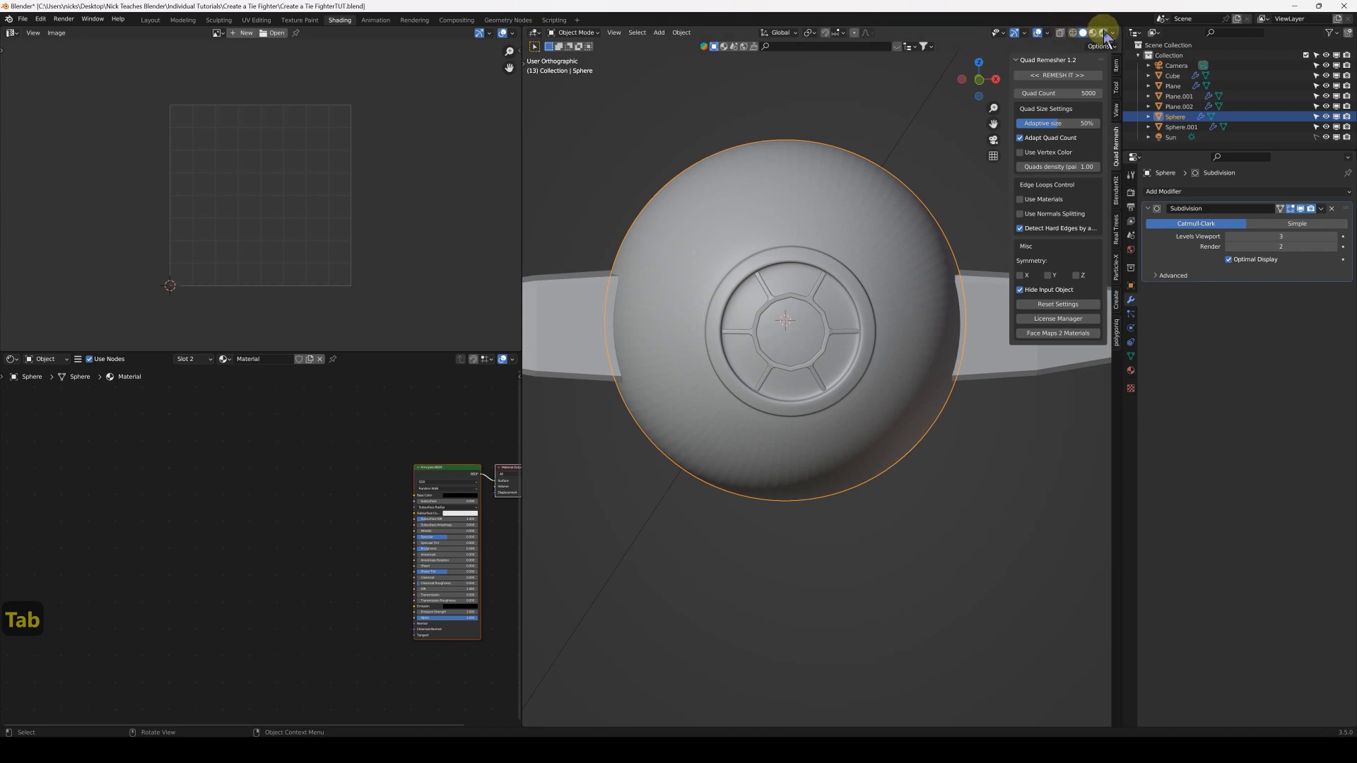
{"action": "left_click", "coordinate": [1102, 32]}
{"action": "scroll", "coordinate": [803, 357], "scroll_direction": "down", "scroll_amount": 5}
{"action": "scroll", "coordinate": [804, 375], "scroll_direction": "up", "scroll_amount": 2}
{"action": "middle_click_drag", "start_coordinate": [802, 374], "coordinate": [833, 375]}
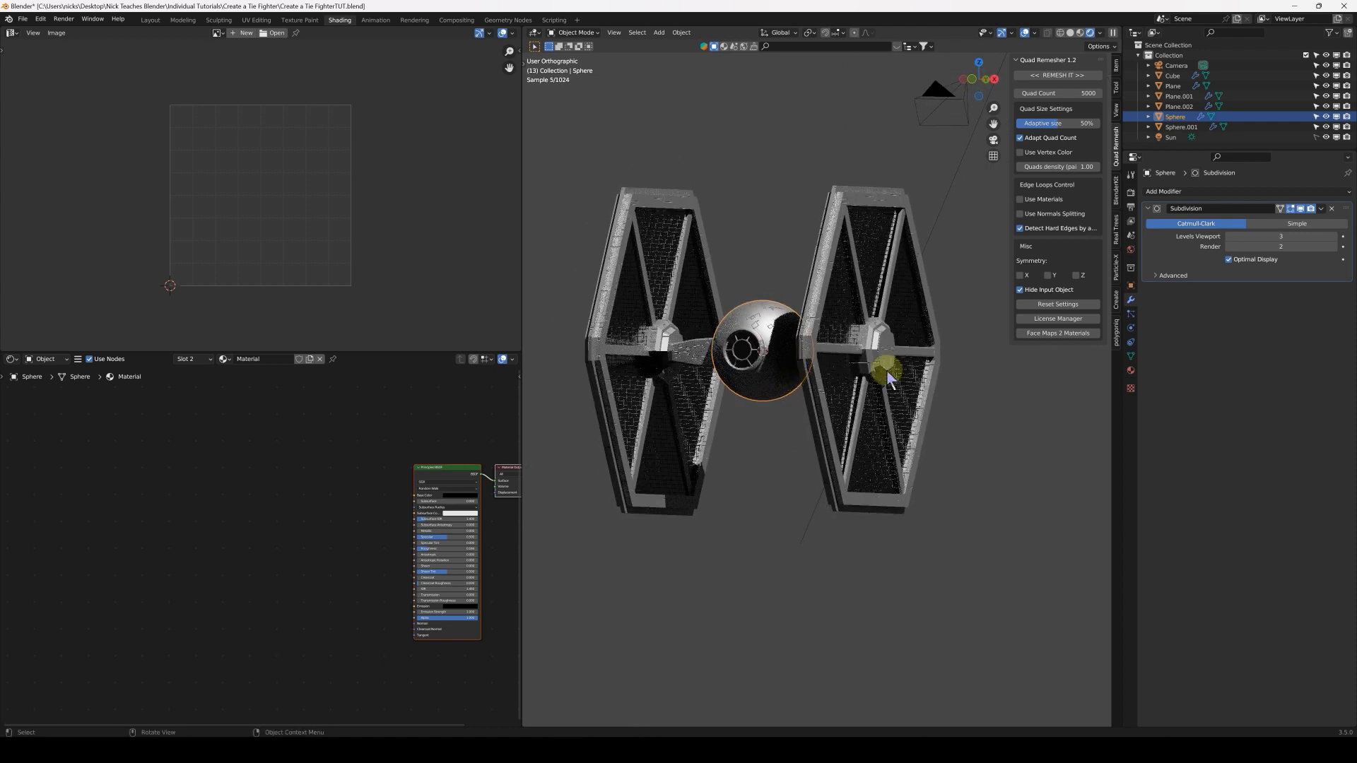
Set the World background strength to 0 and deselect the cockpit sphere
{"action": "left_click", "coordinate": [1131, 249]}
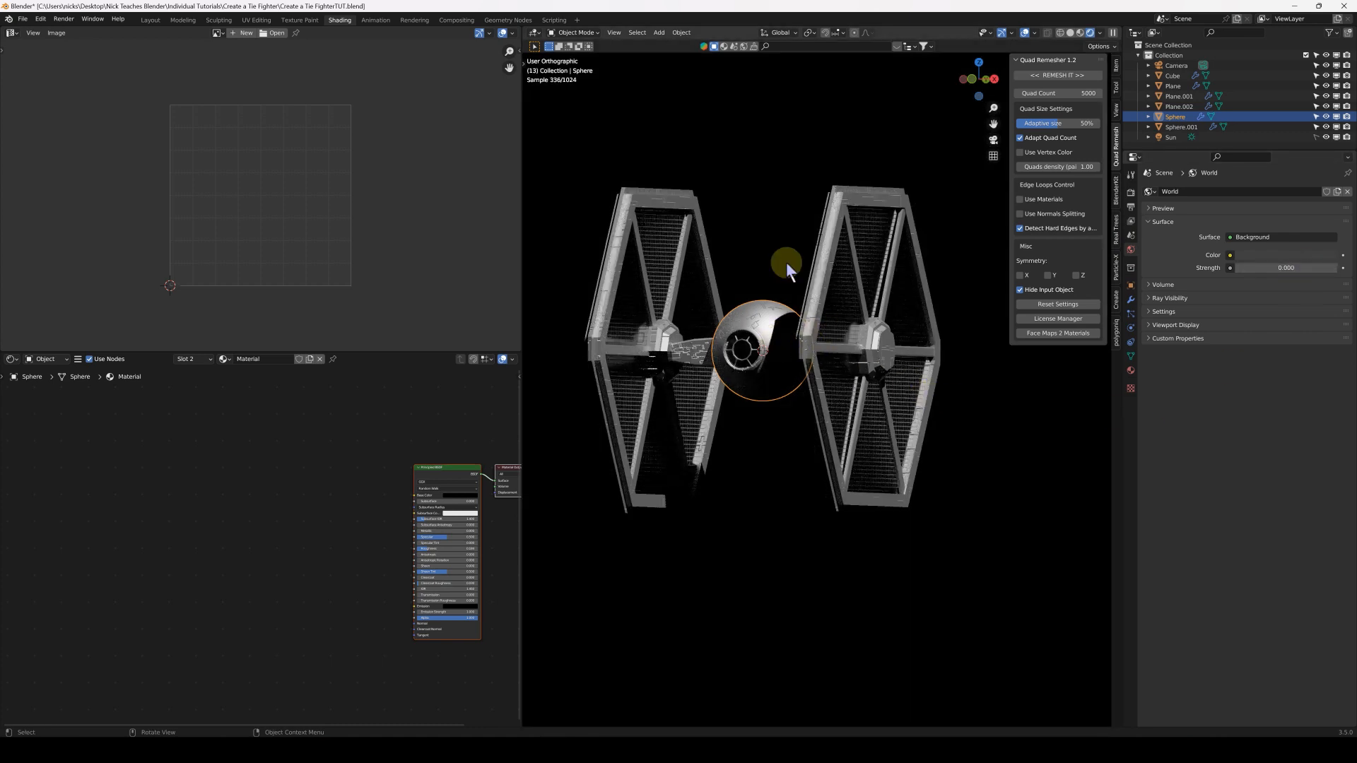
{"action": "left_click", "coordinate": [786, 267]}
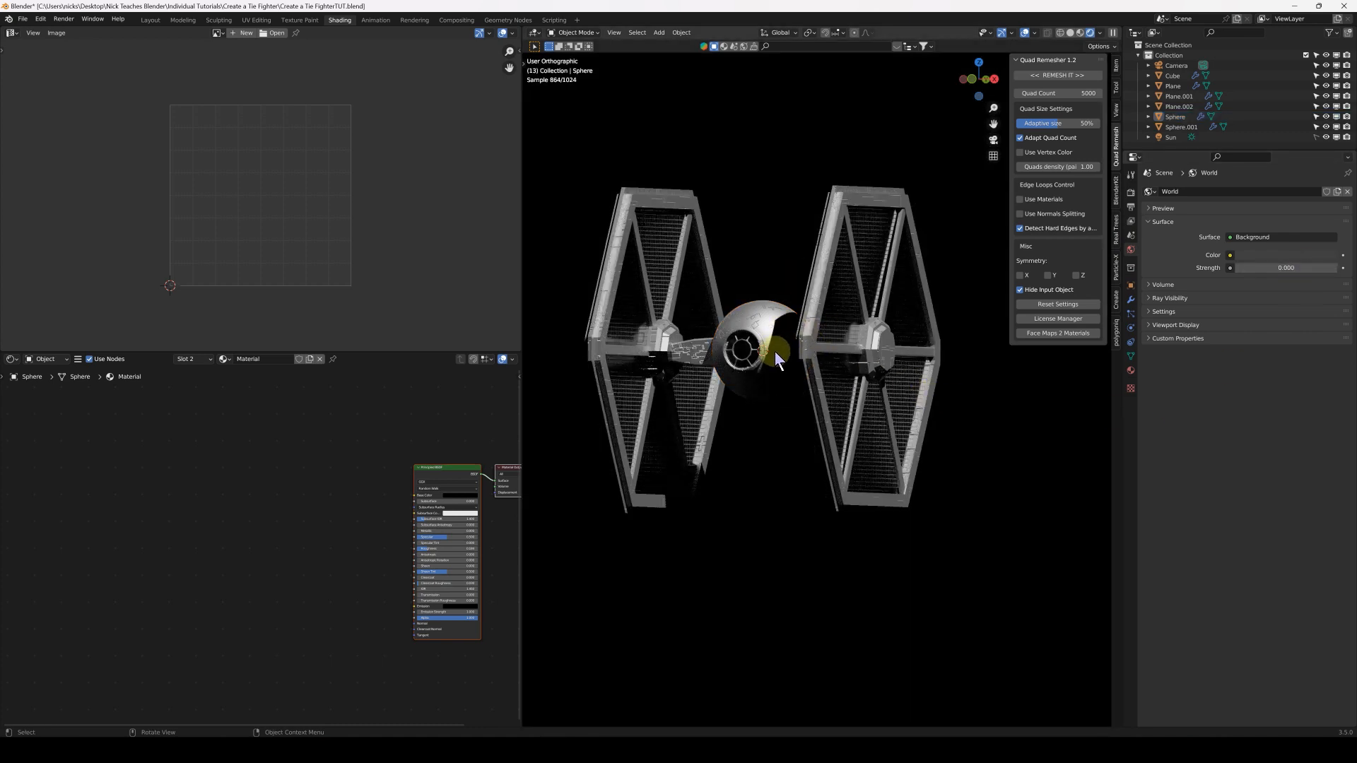
{"action": "middle_click_drag", "start_coordinate": [774, 350], "coordinate": [765, 298]}
Add a point light at the 3D cursor by the cockpit and make its color green
{"action": "key", "text": "shift+a"}
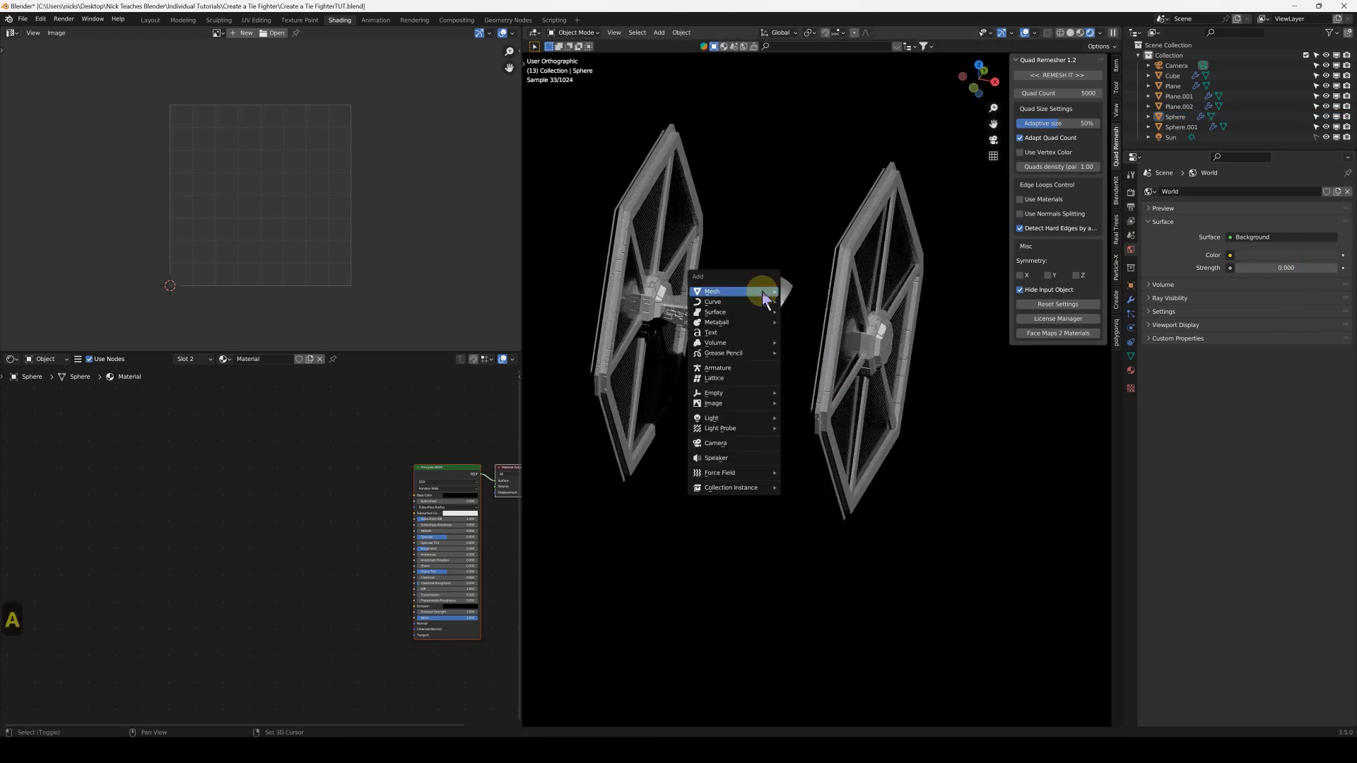
{"action": "mouse_move", "coordinate": [735, 420]}
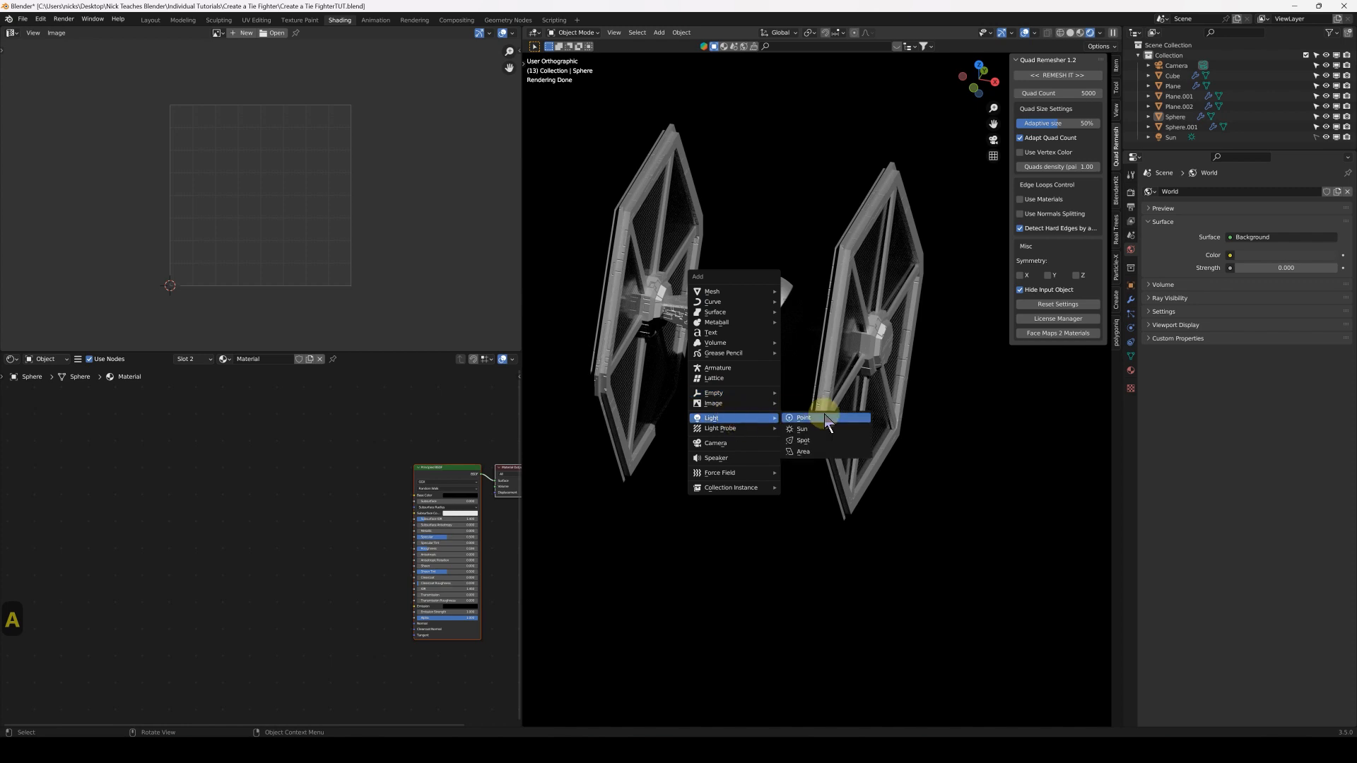
{"action": "left_click", "coordinate": [816, 418]}
{"action": "left_click", "coordinate": [1131, 328]}
{"action": "left_click", "coordinate": [1280, 250]}
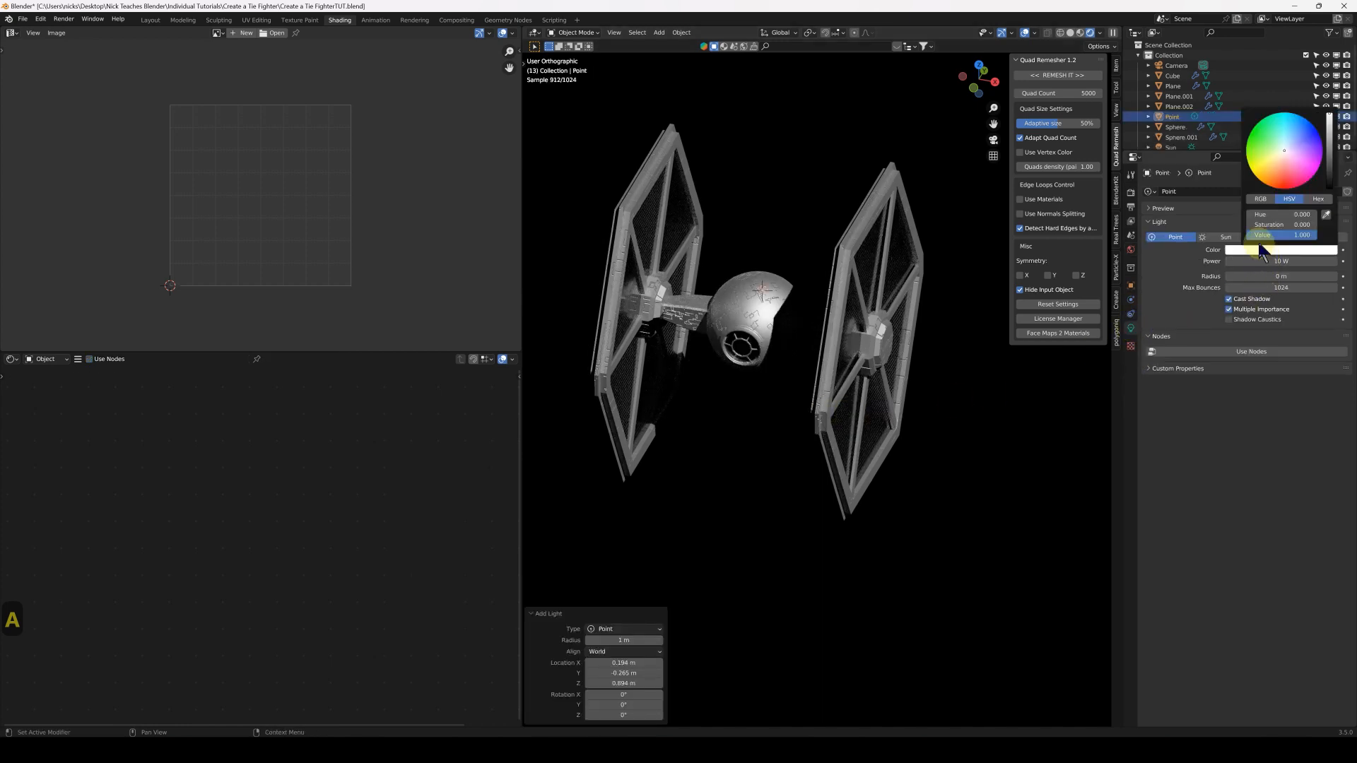
{"action": "left_click", "coordinate": [1246, 147]}
Set the green point light's power to 1000 W and its radius to 1 m
{"action": "left_click", "coordinate": [1279, 261]}
{"action": "type", "text": "1000"}
{"action": "key", "text": "Return"}
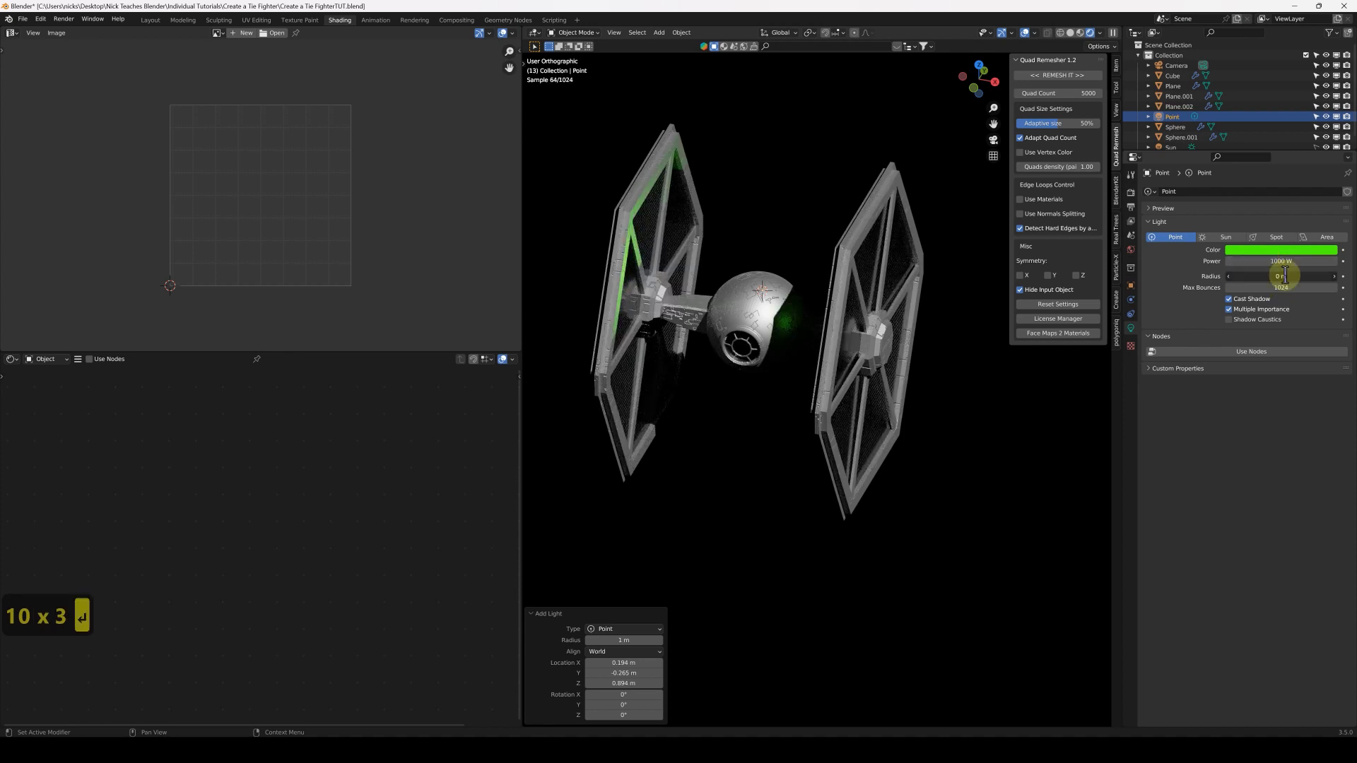
{"action": "type", "text": "1"}
{"action": "key", "text": "Return"}
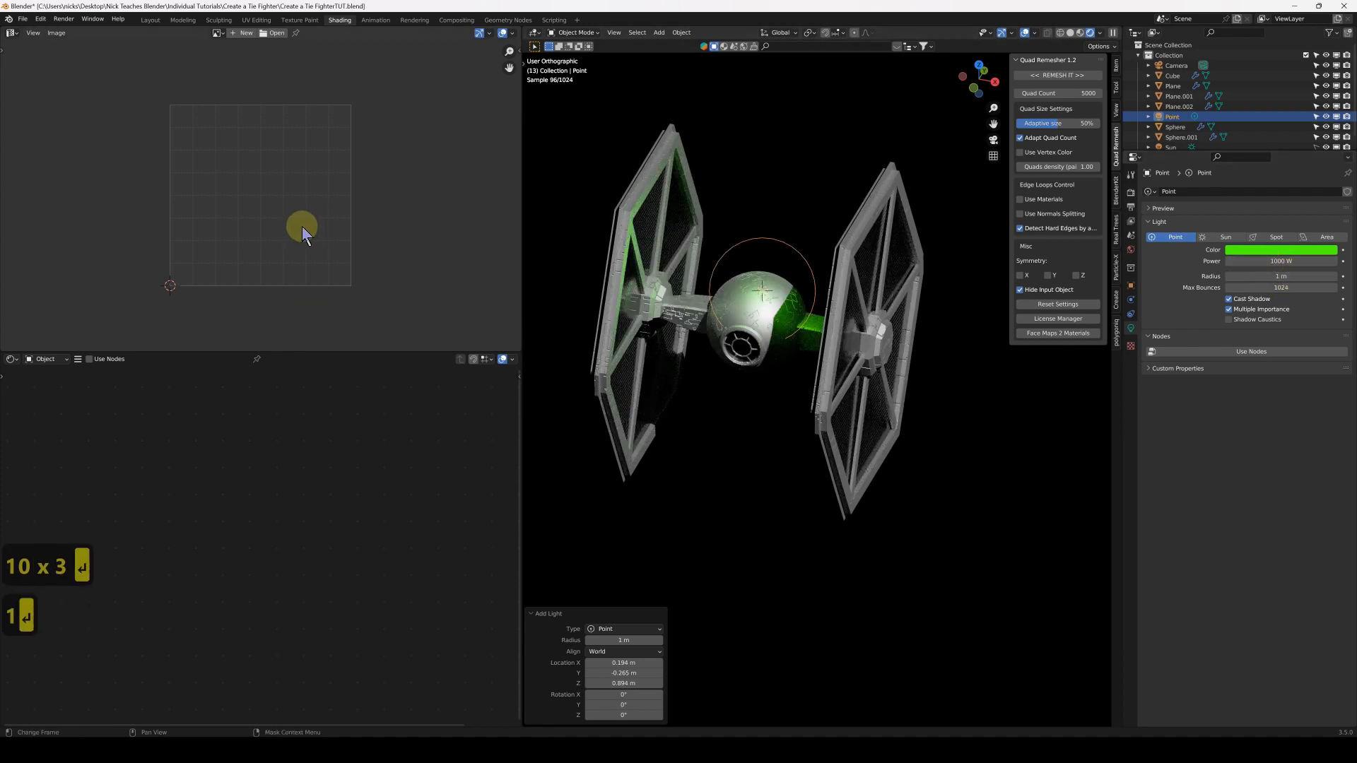
Change the image editor area into a second 3D Viewport showing the ship from above
{"action": "left_click", "coordinate": [11, 34]}
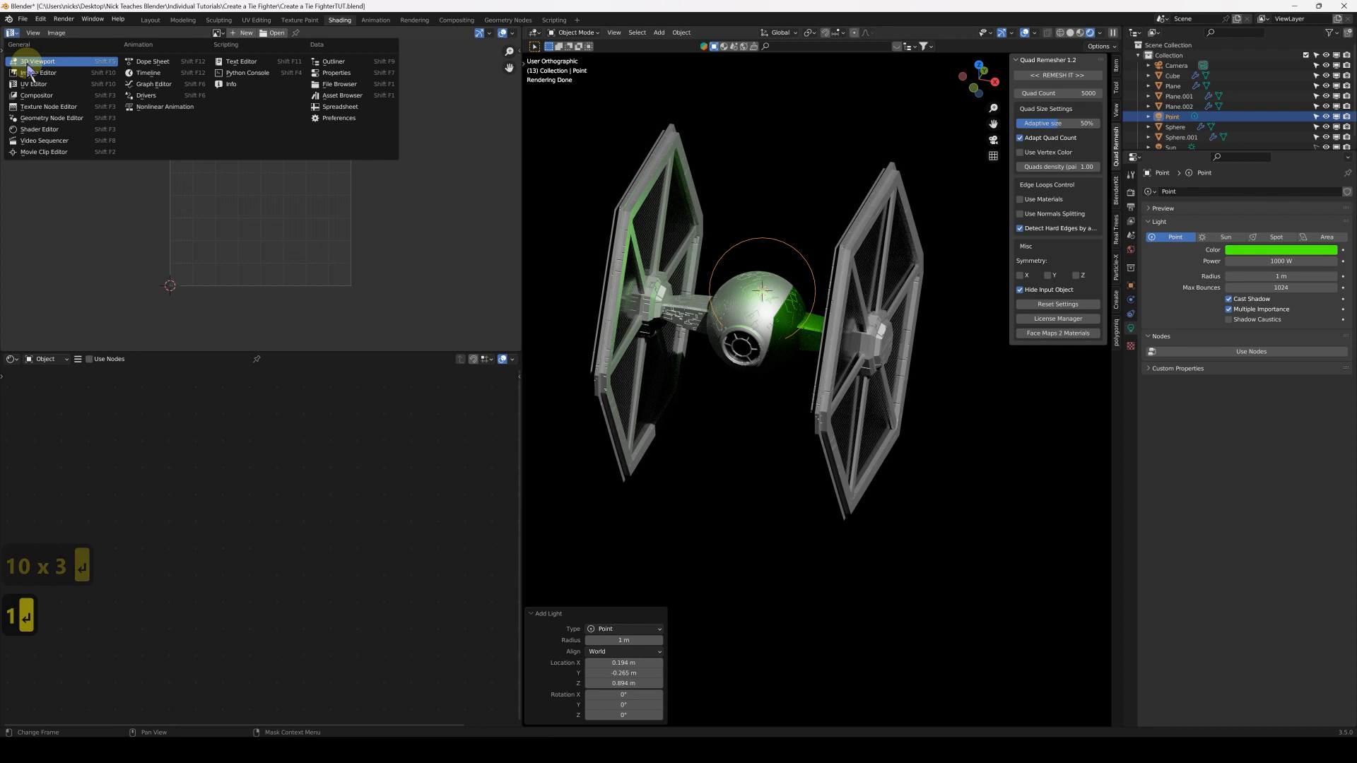
{"action": "left_click", "coordinate": [41, 49]}
{"action": "scroll", "coordinate": [316, 256], "scroll_direction": "down", "scroll_amount": 6}
{"action": "key", "text": "7"}
Move the green point light up and behind the ship, roughly in line with the wing on the negative X side
{"action": "key", "text": "g"}
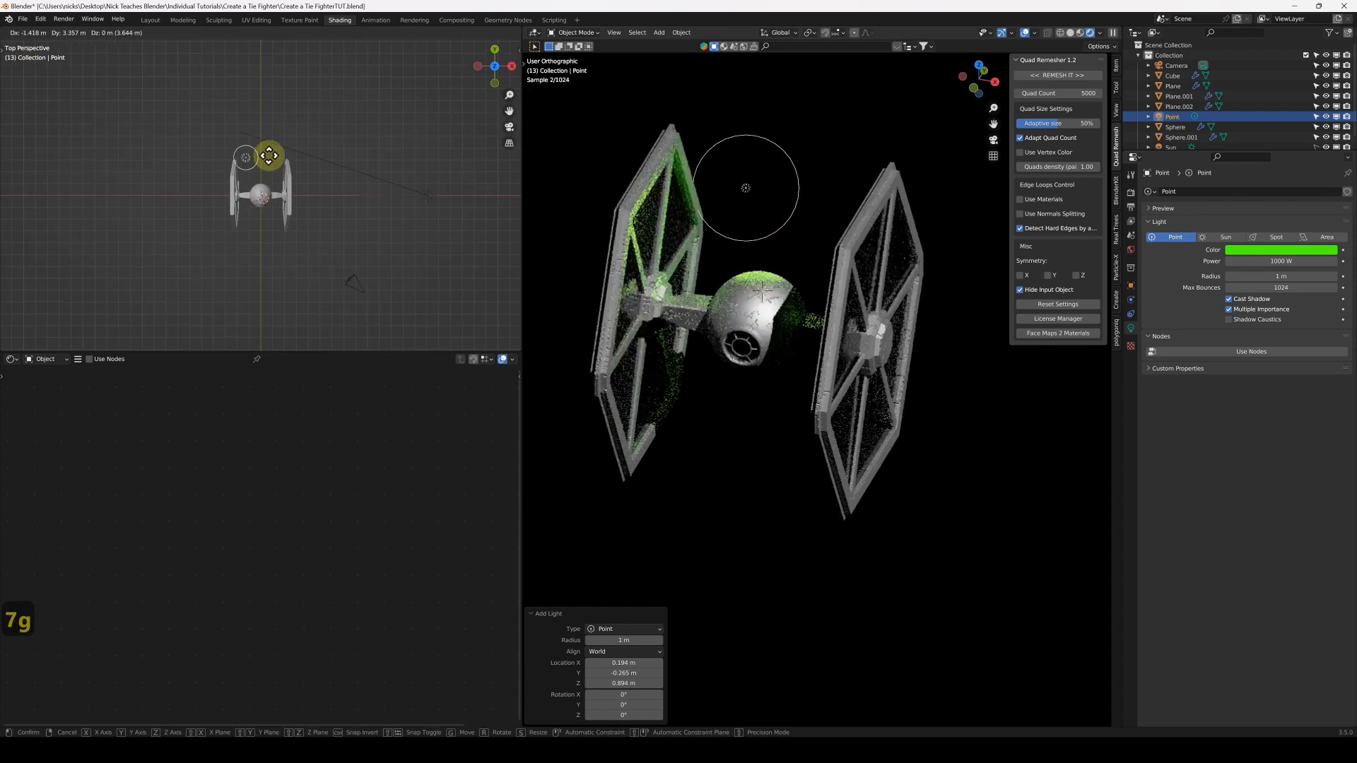
{"action": "left_click", "coordinate": [225, 170]}
{"action": "middle_click_drag", "start_coordinate": [839, 273], "coordinate": [833, 219]}
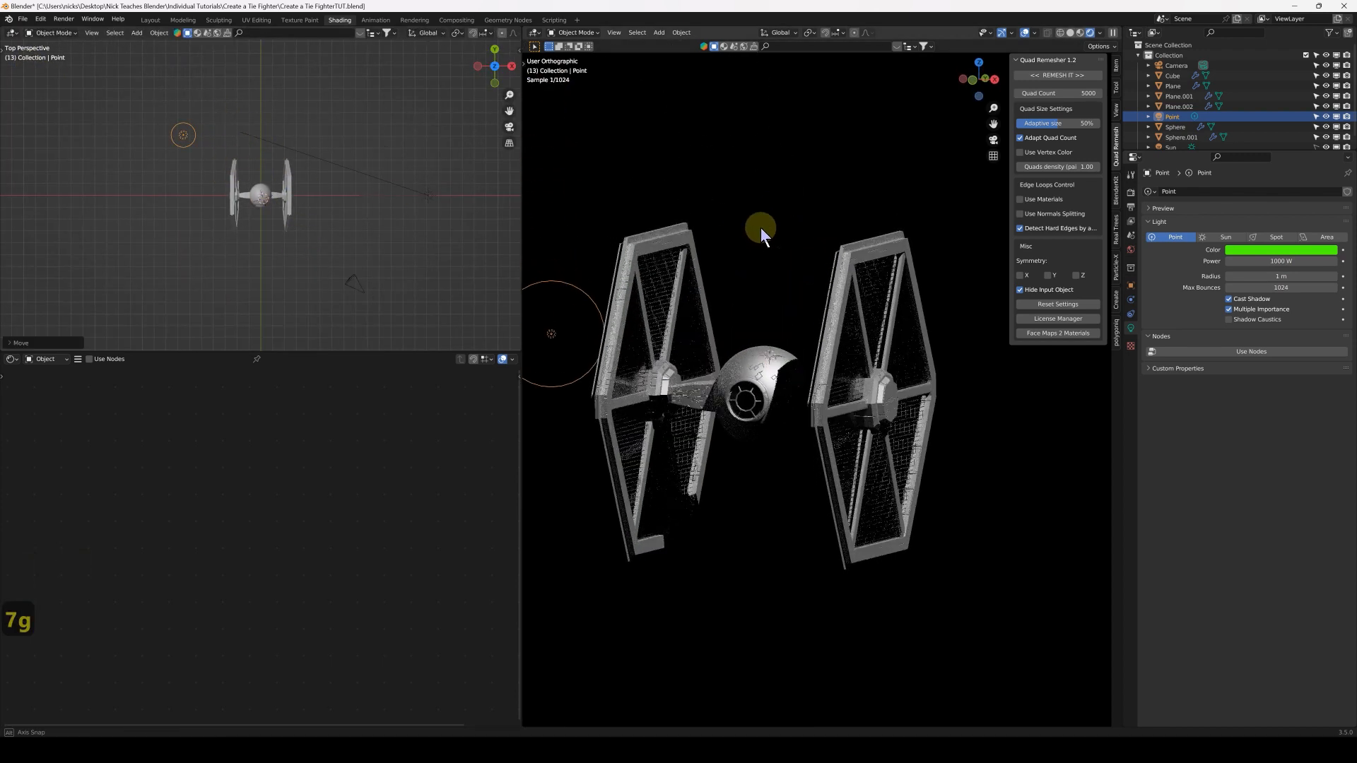
{"action": "key", "text": "g"}
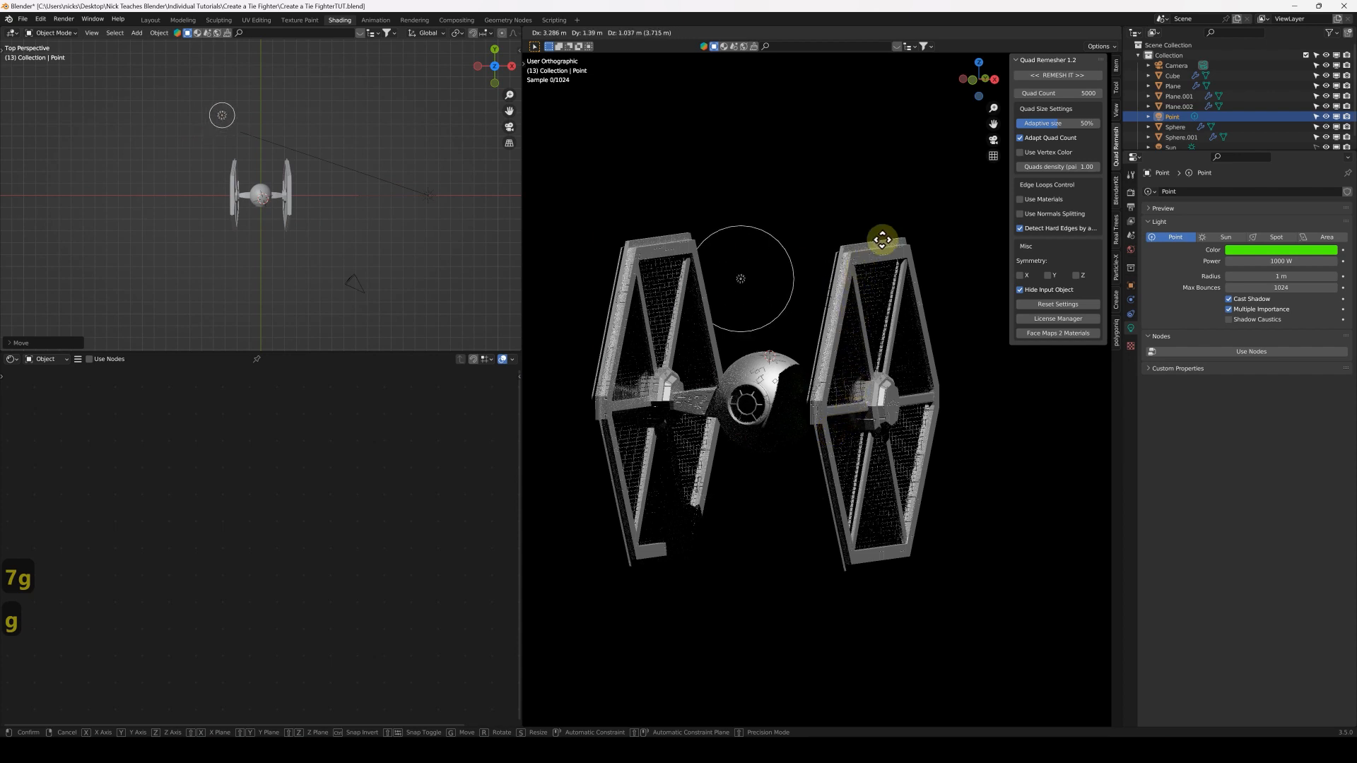
{"action": "left_click", "coordinate": [882, 240]}
{"action": "key", "text": "g"}
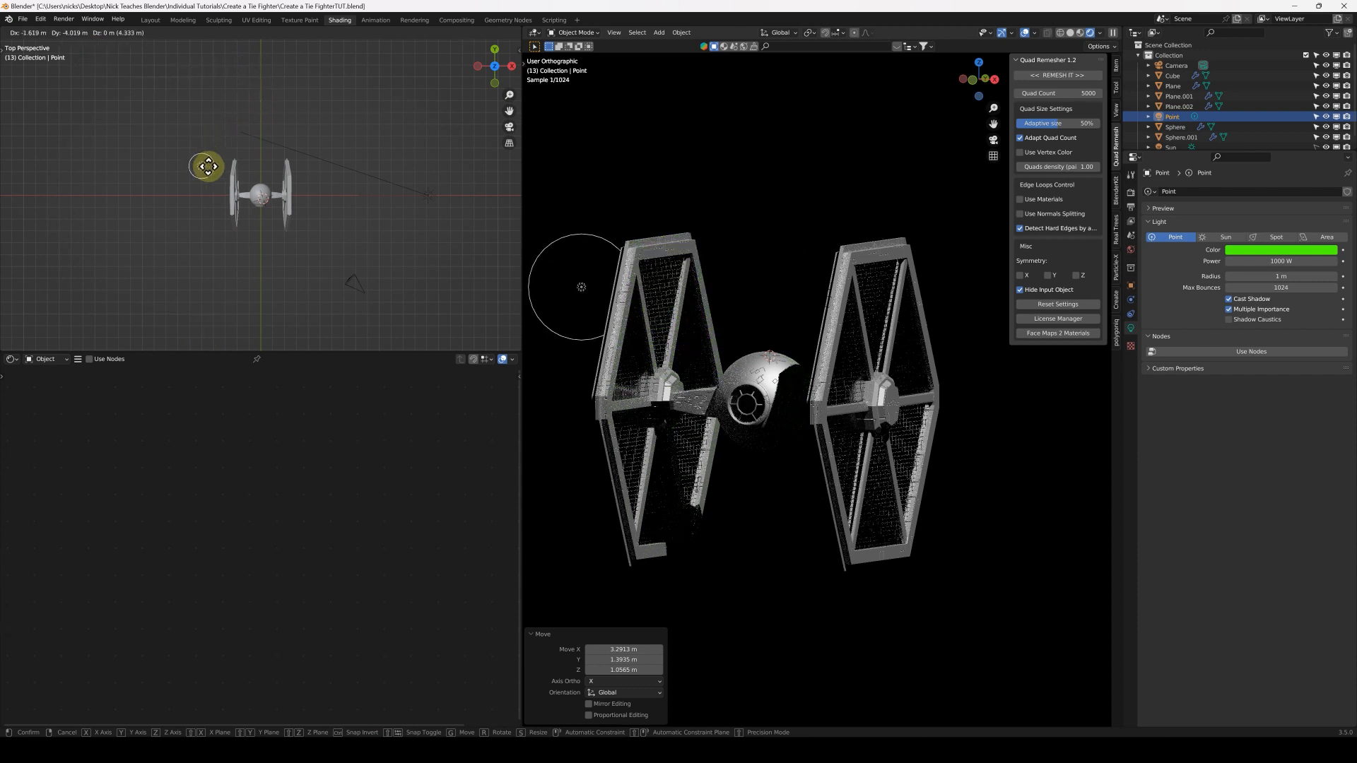
{"action": "left_click", "coordinate": [234, 106]}
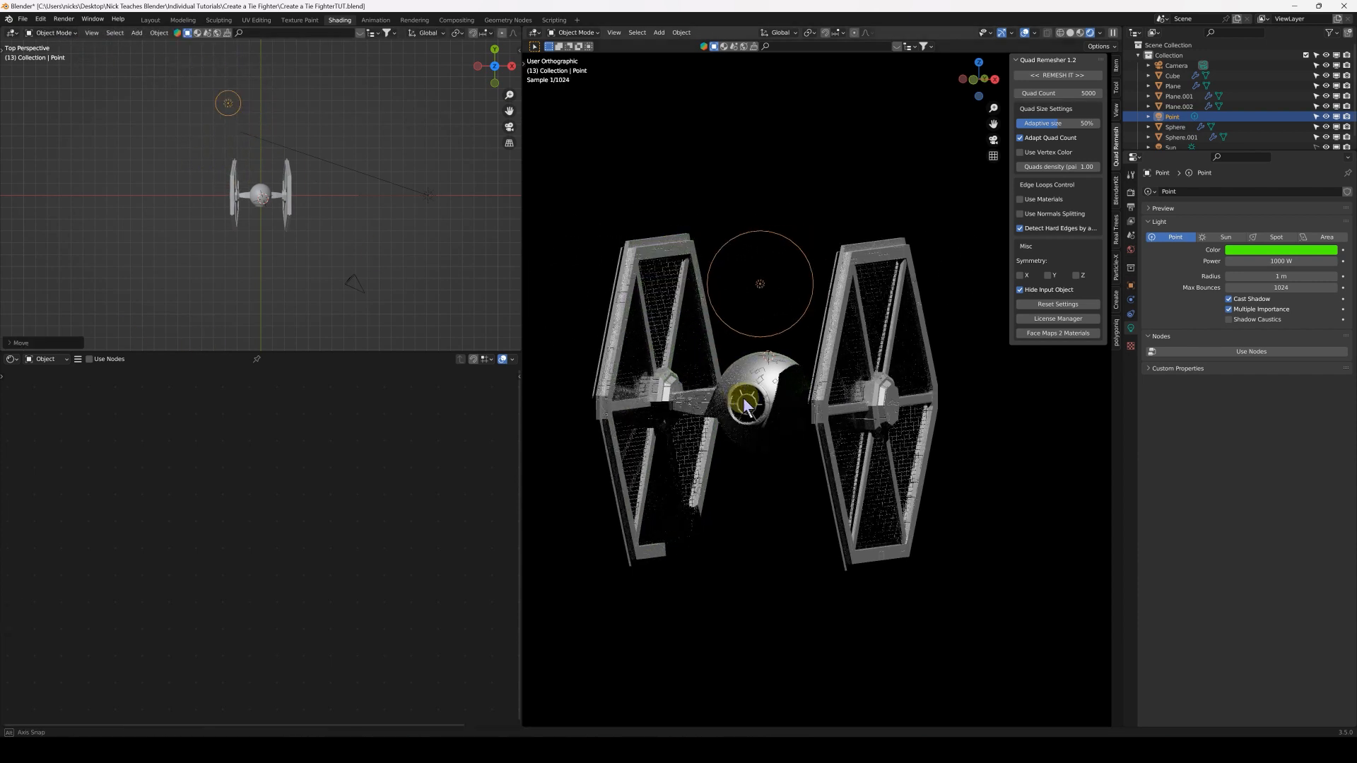